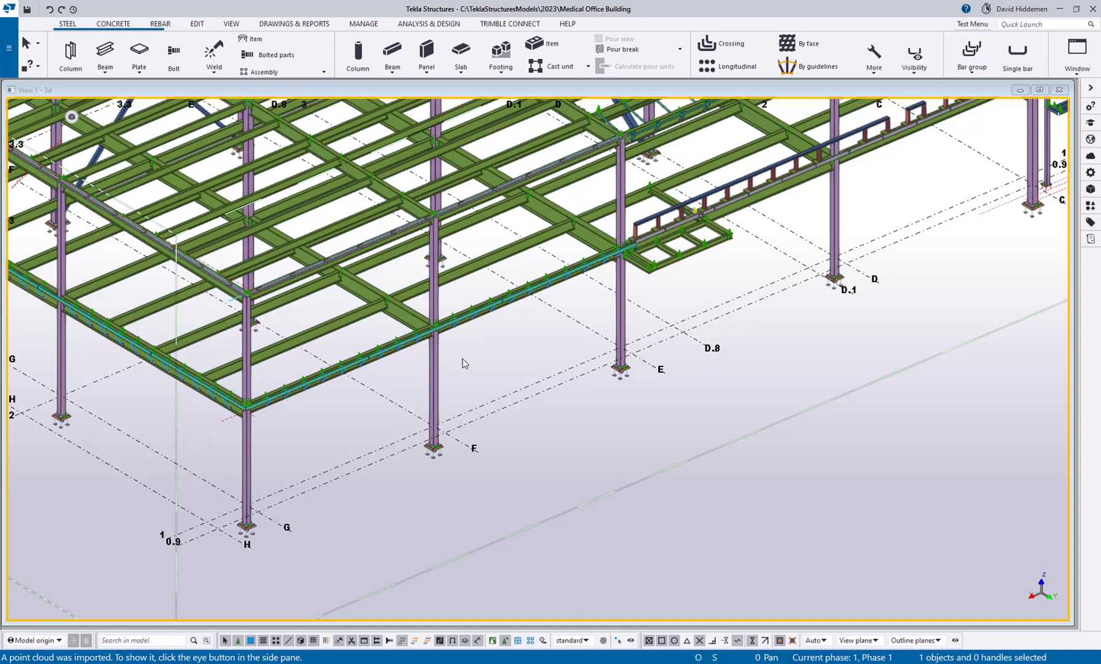
Open the Profile catalog from the File menu's Catalogs list
click(13, 61)
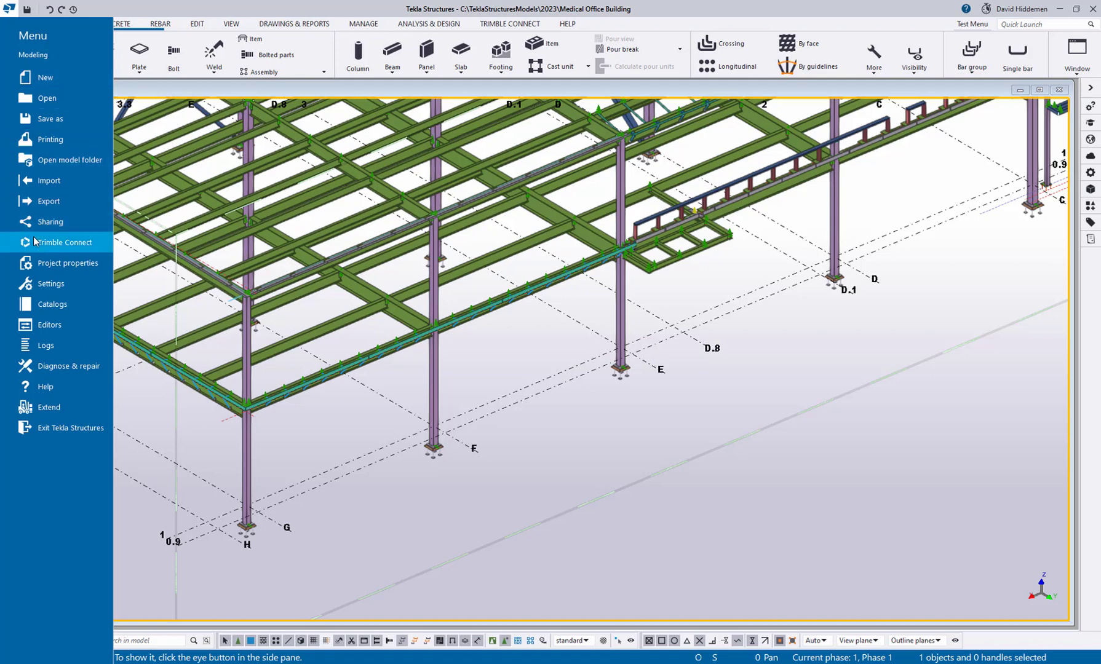
click(64, 306)
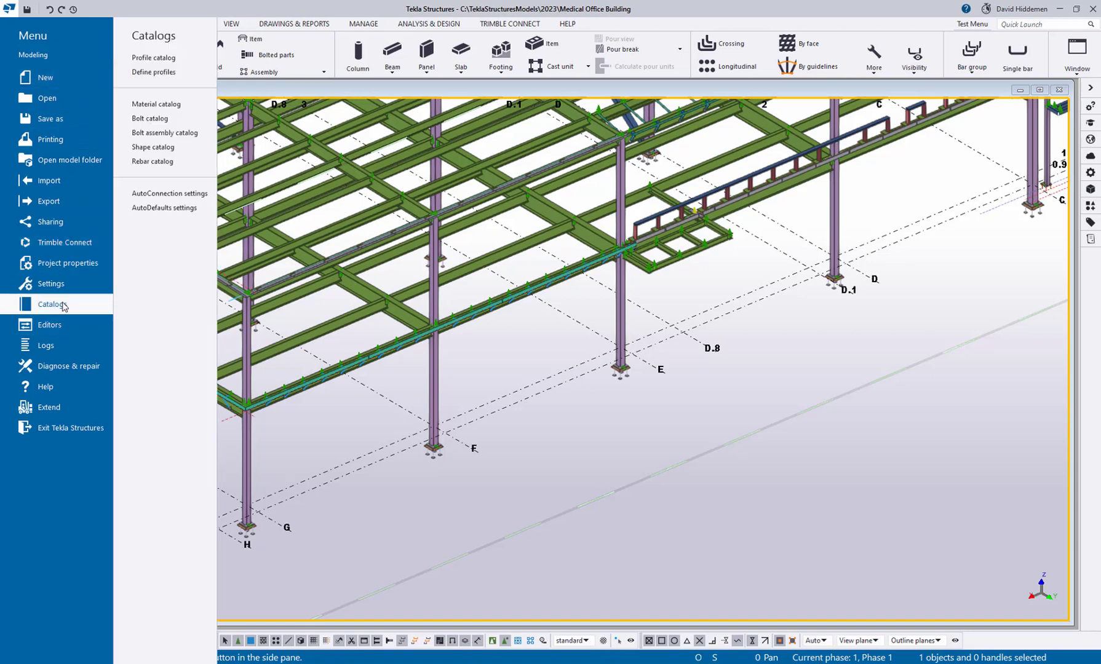
click(182, 61)
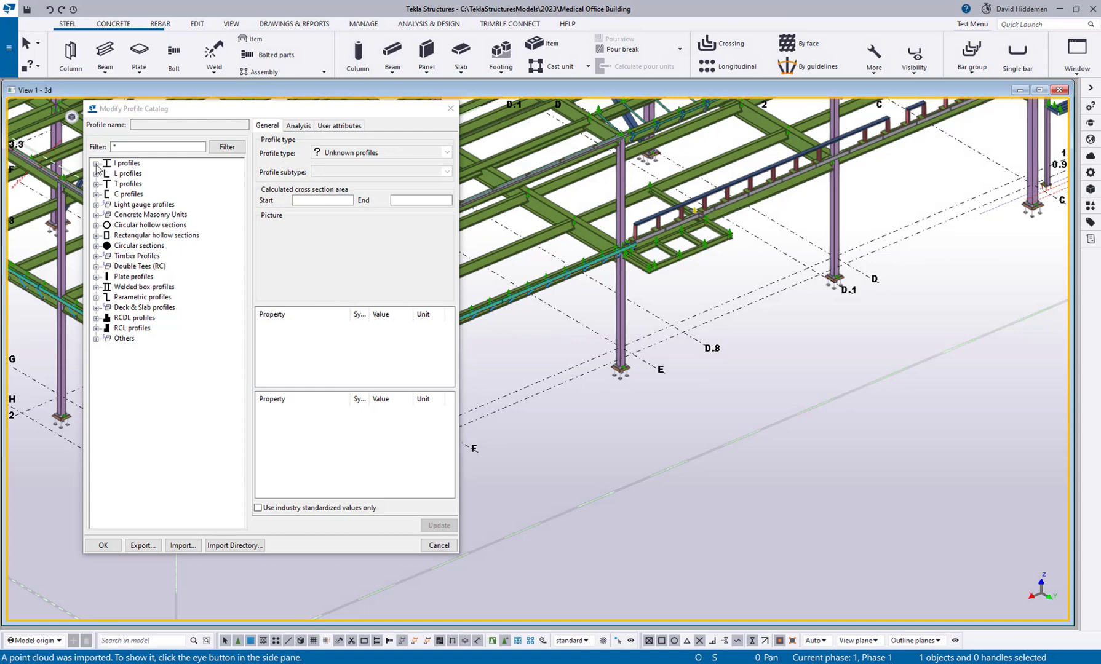
Expand the I profiles tree down to the W16 sizes (W16X26 to W16X100)
click(97, 165)
click(96, 298)
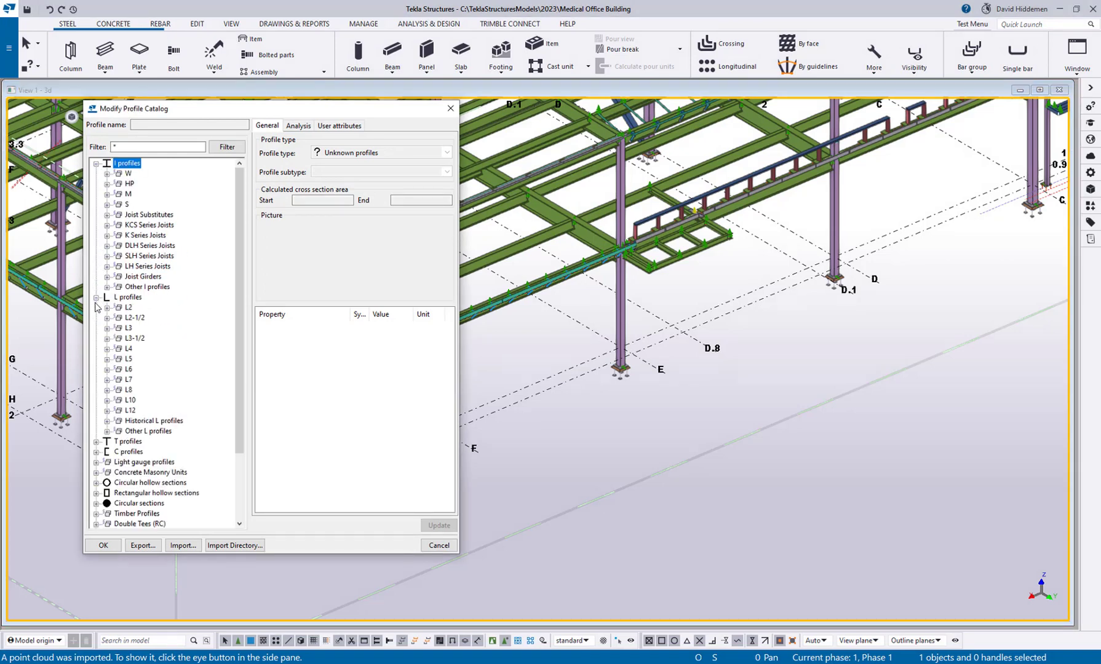
click(96, 442)
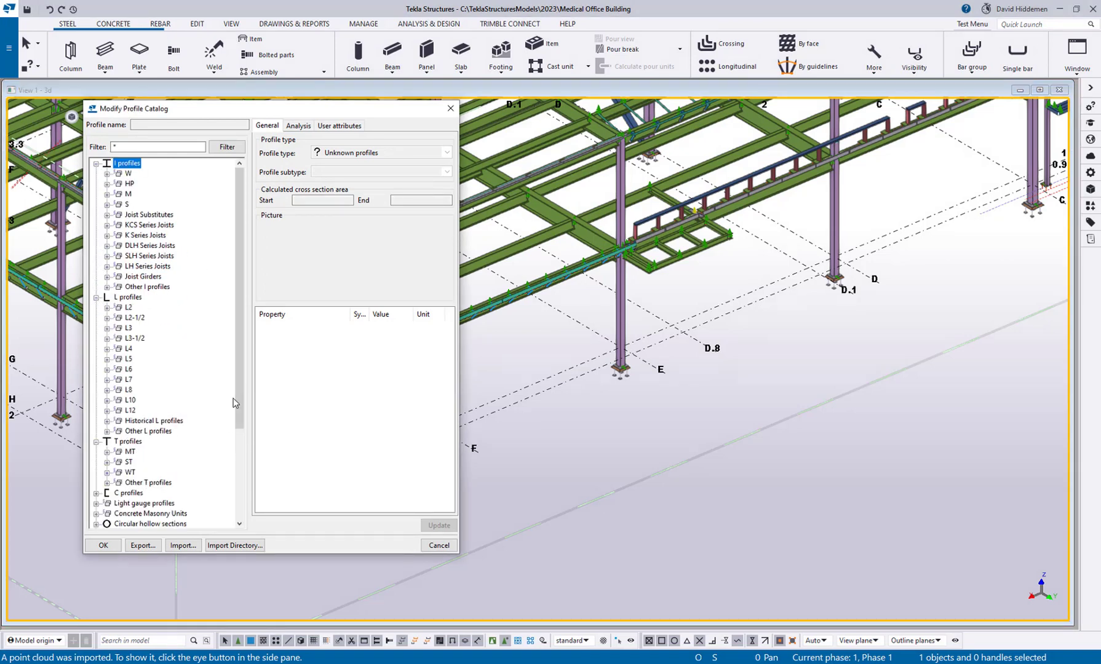
click(107, 174)
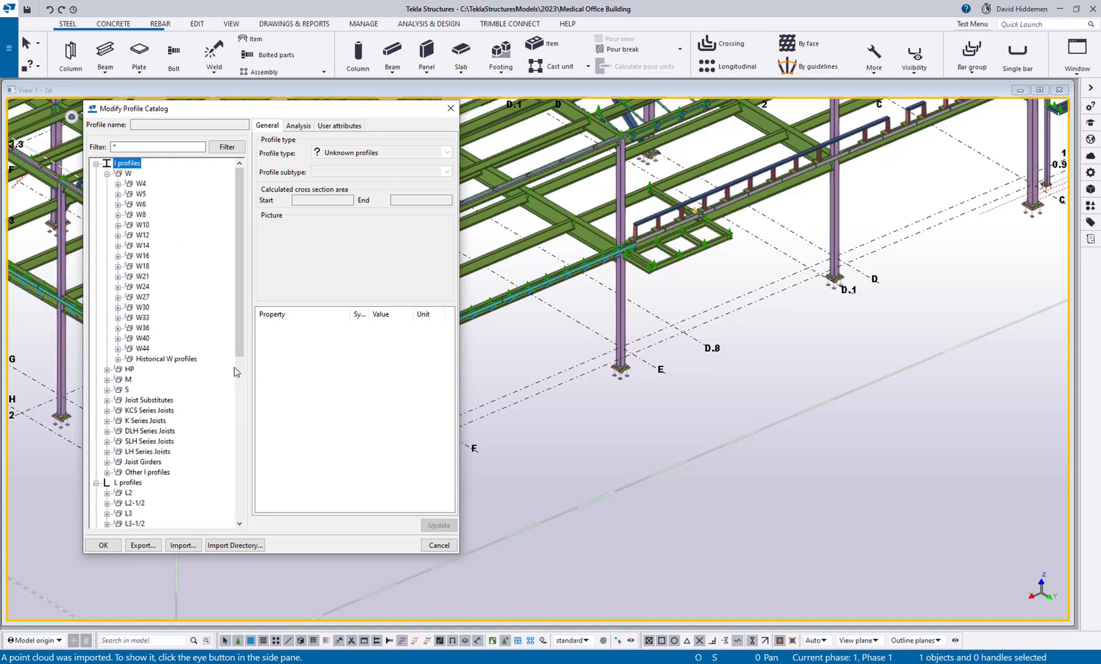
click(119, 256)
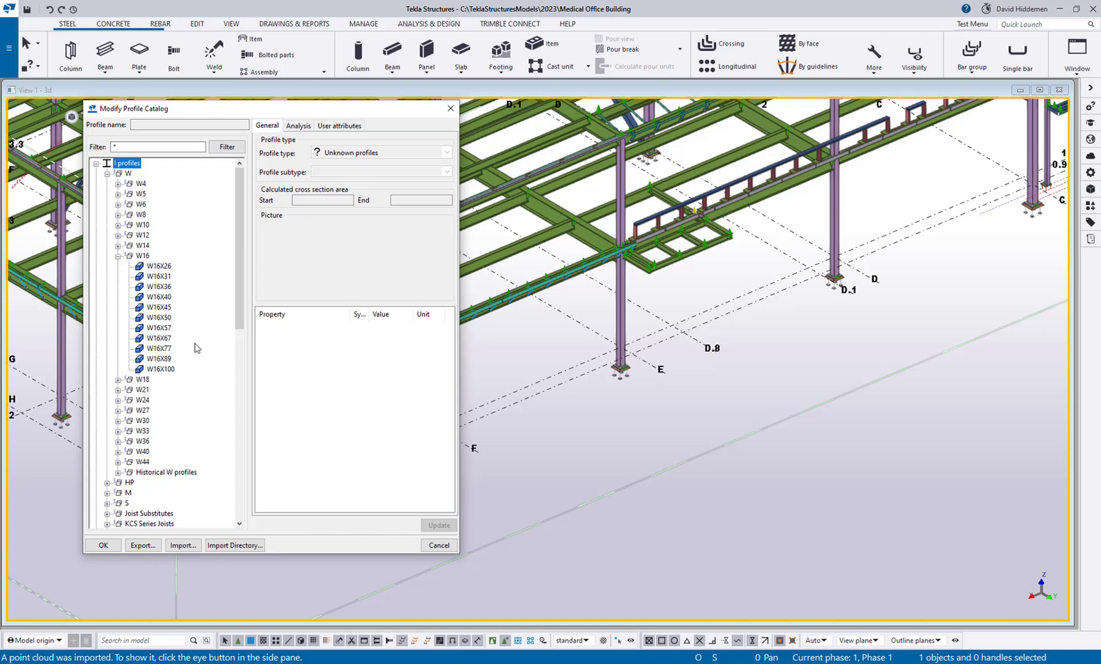
Inspect W16X26's analysis values and user attributes, then return to its general dimensions
click(163, 267)
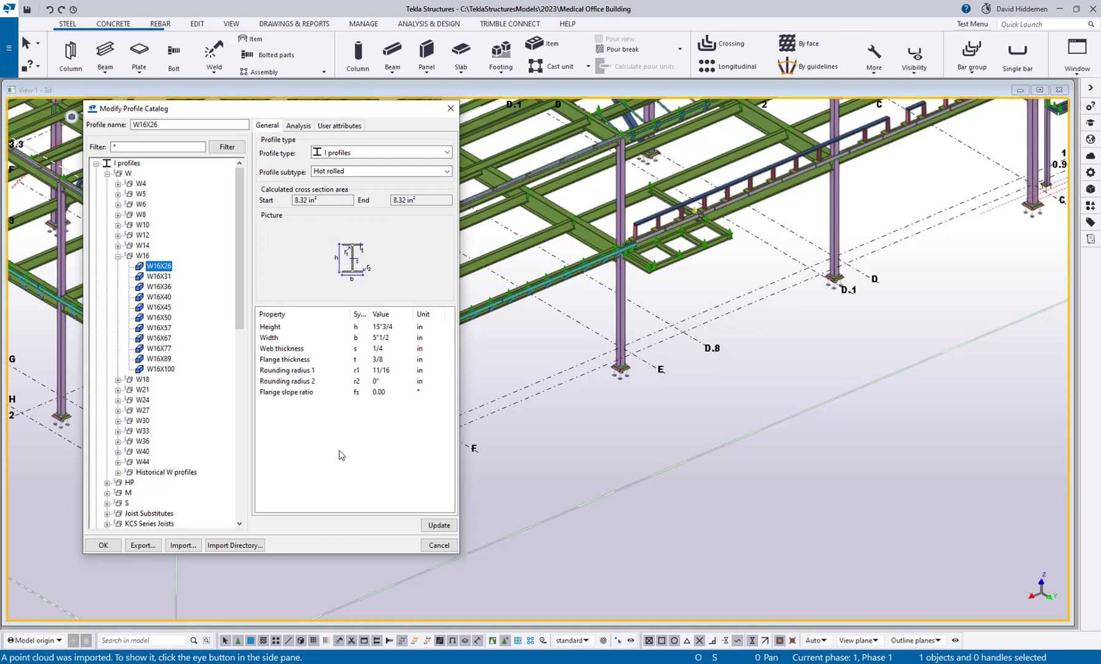
click(294, 127)
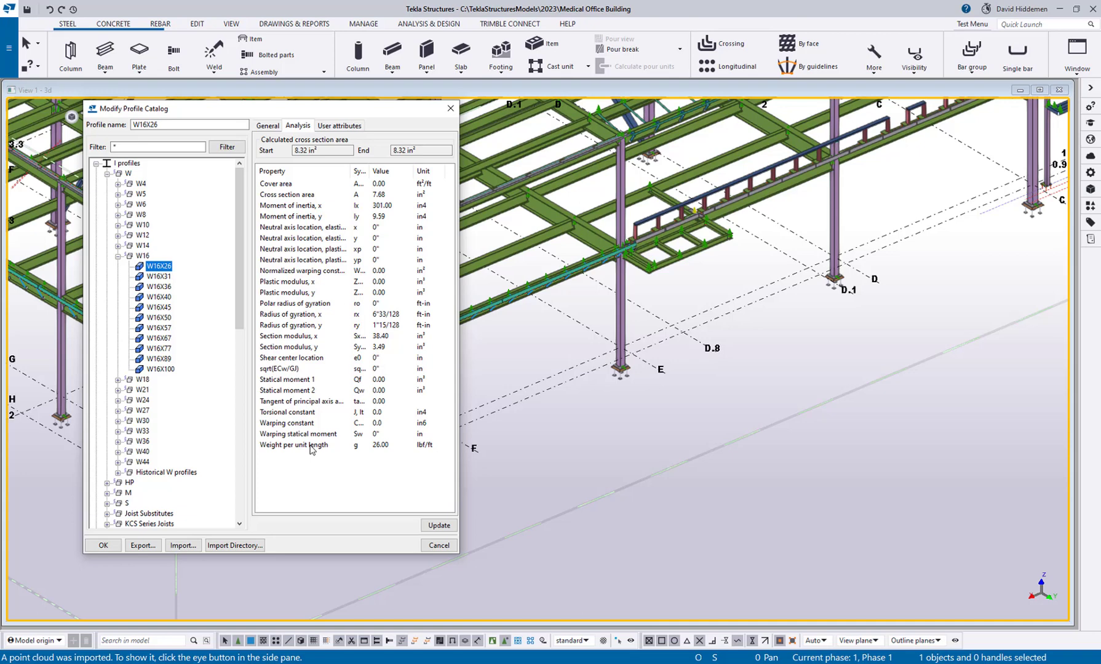
click(342, 126)
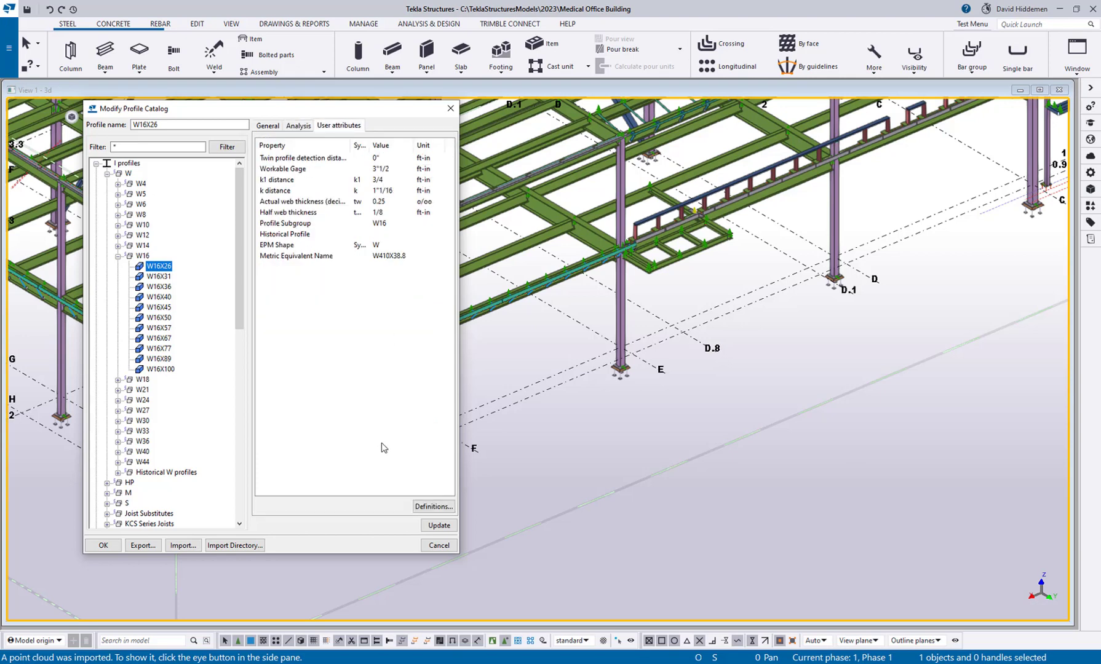
click(275, 126)
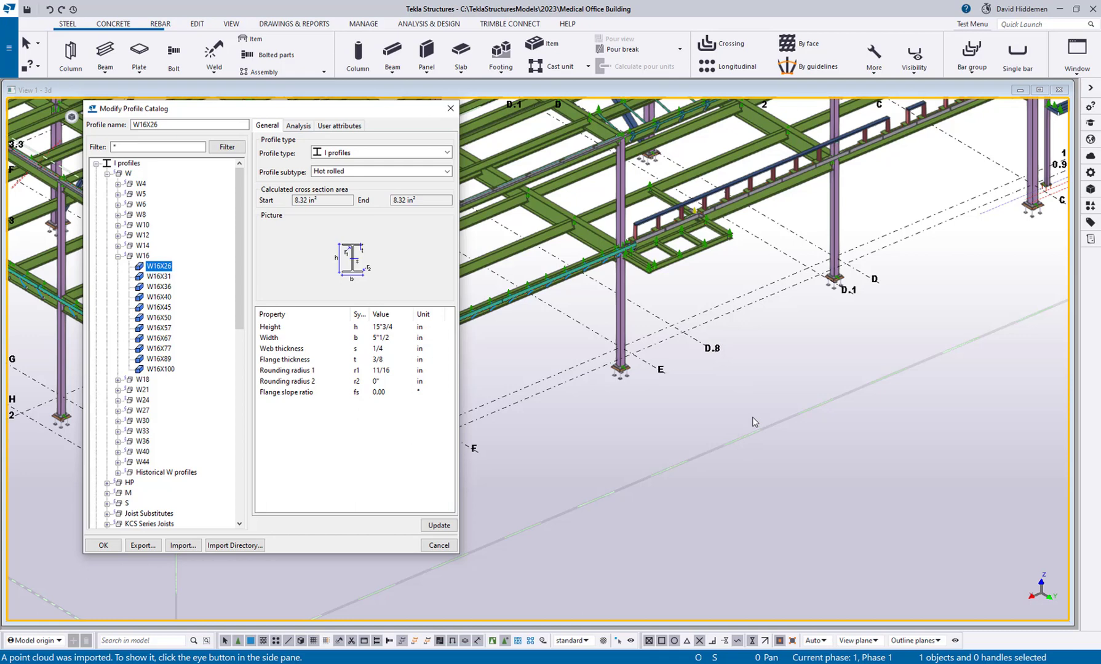
Highlight the 71 weight in the CB 162 row of the reference PDF, then return to Tekla
key(alt+Tab)
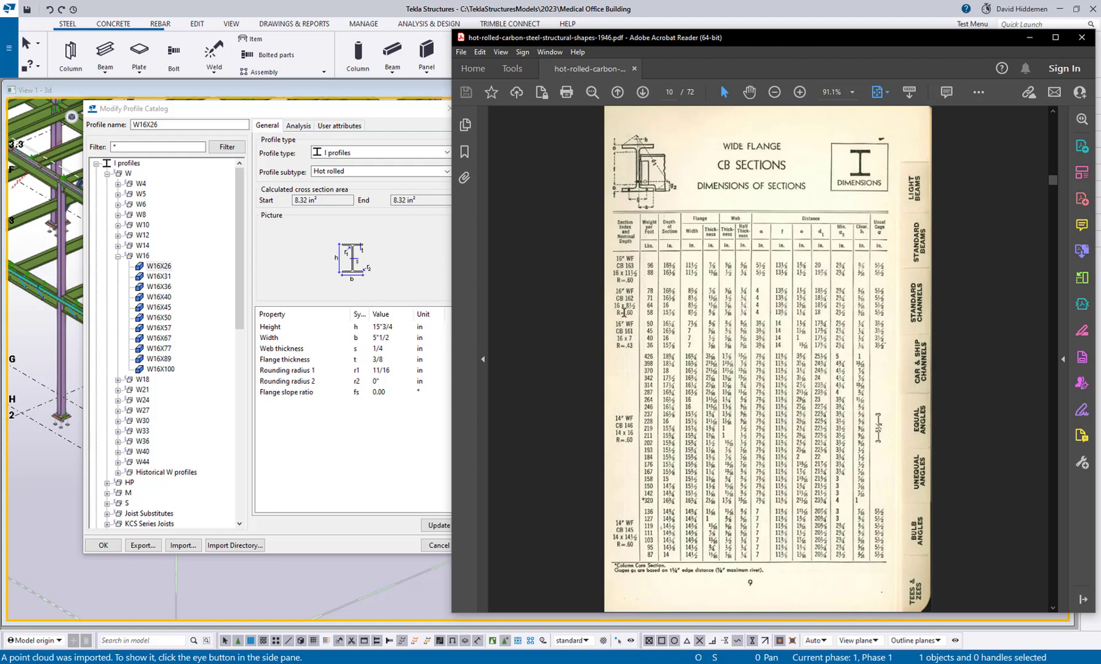
drag(644, 301, 654, 300)
click(330, 532)
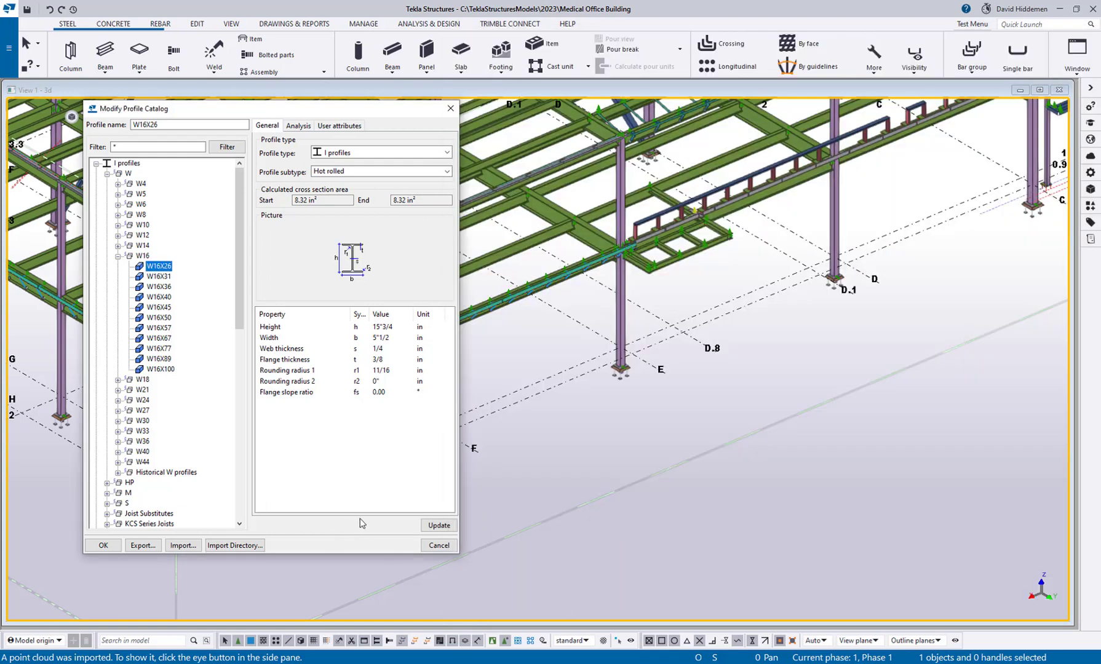
Duplicate the W16X57 profile with Copy Profile to create W16X57 COPY
click(172, 278)
right_click(183, 281)
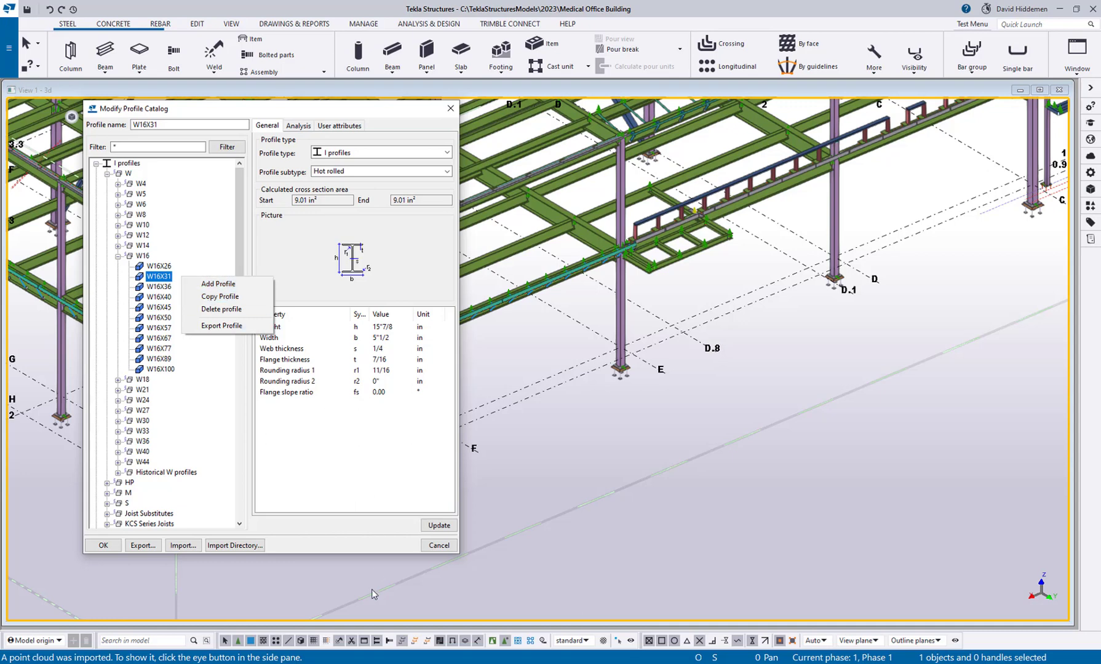
key(alt+Tab)
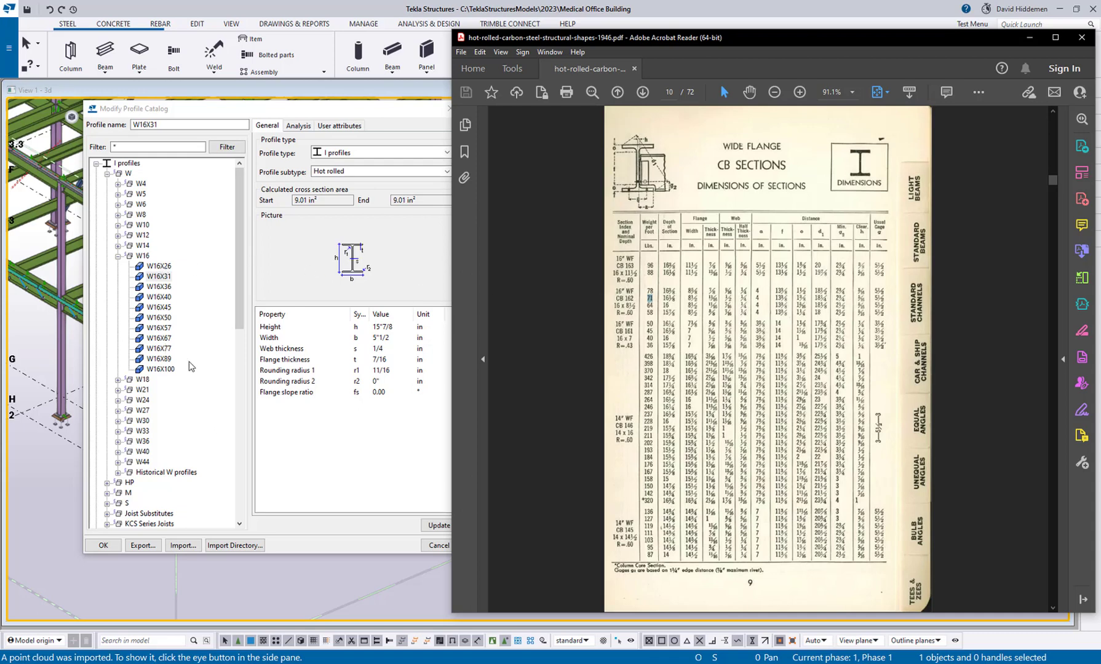
click(159, 318)
click(159, 329)
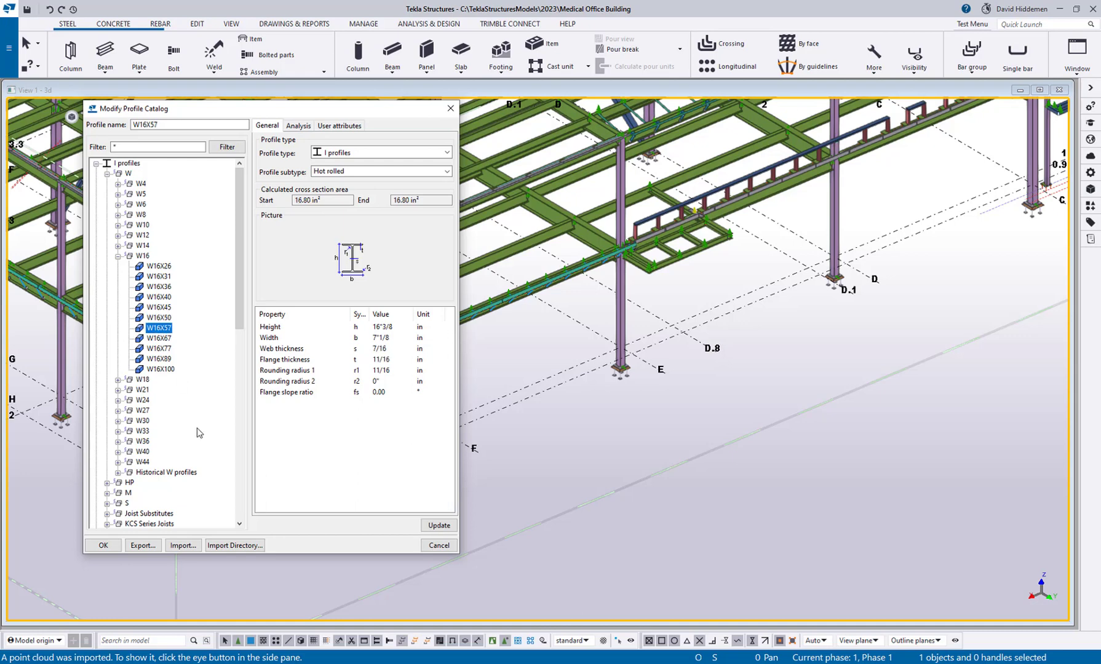
right_click(165, 334)
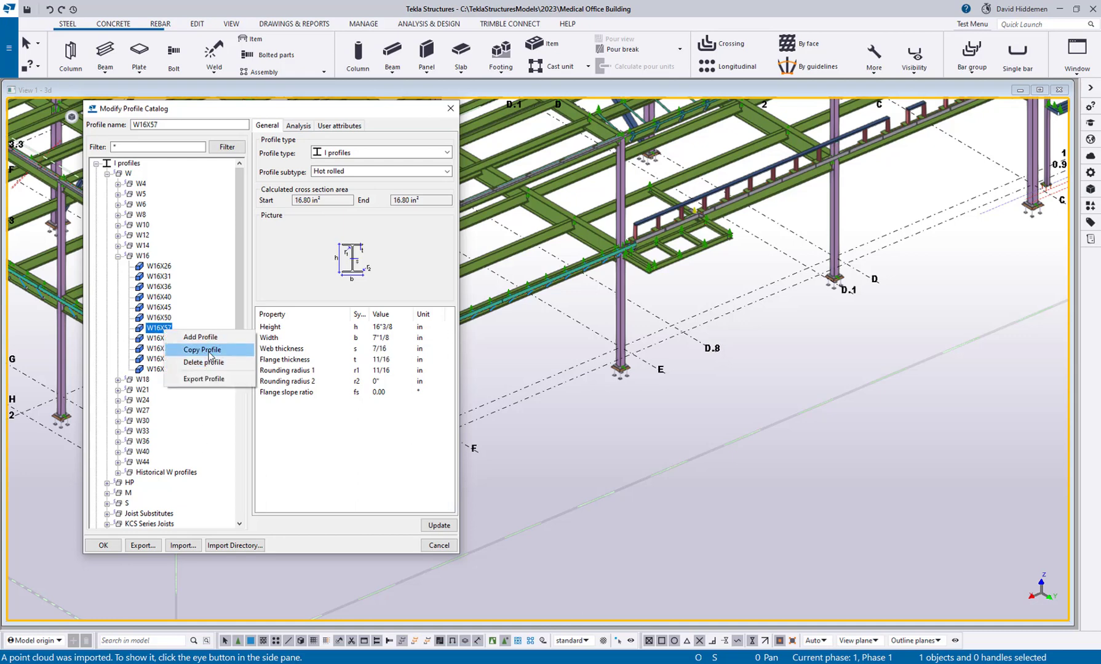
click(188, 350)
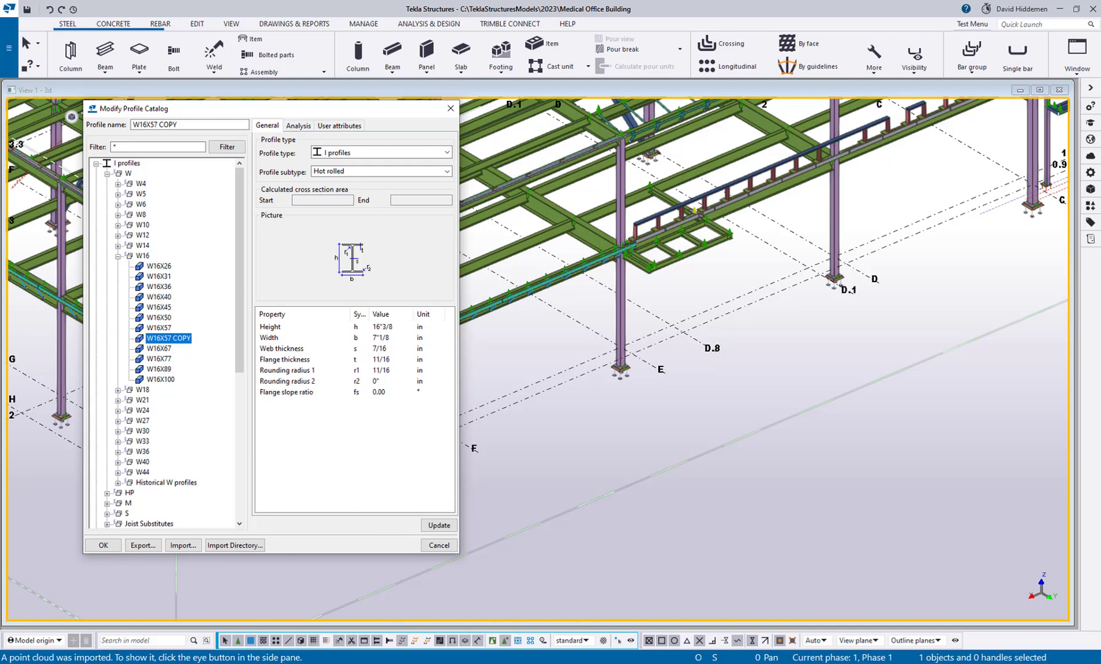
Rename the W16X57 COPY profile to CB162X71
mouse_move(267, 663)
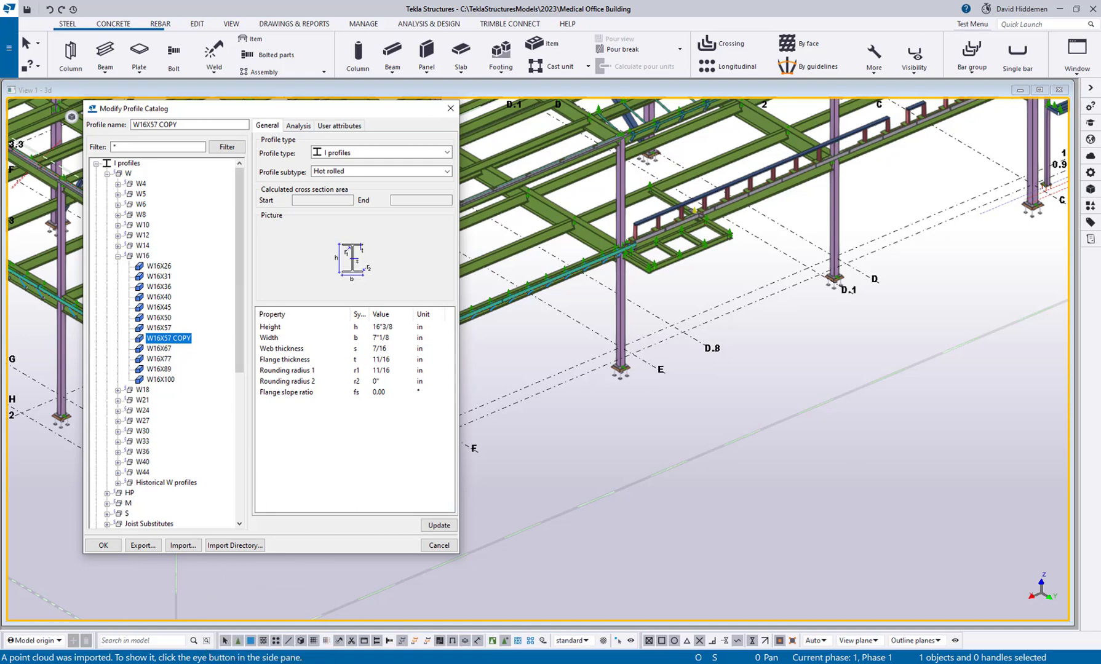
click(271, 615)
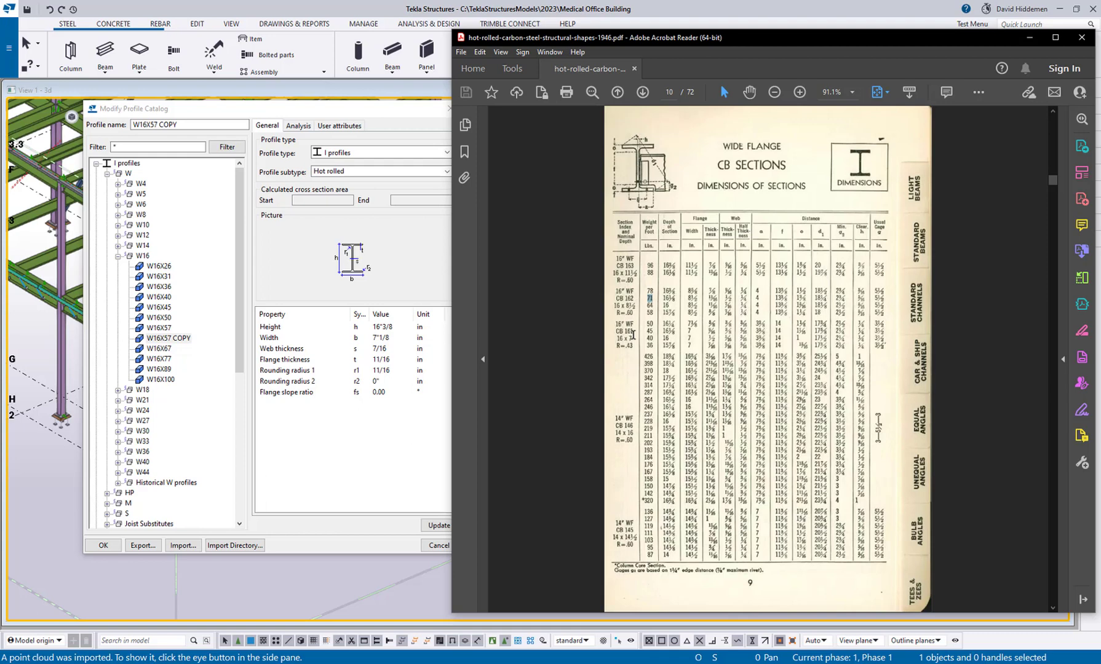
click(172, 338)
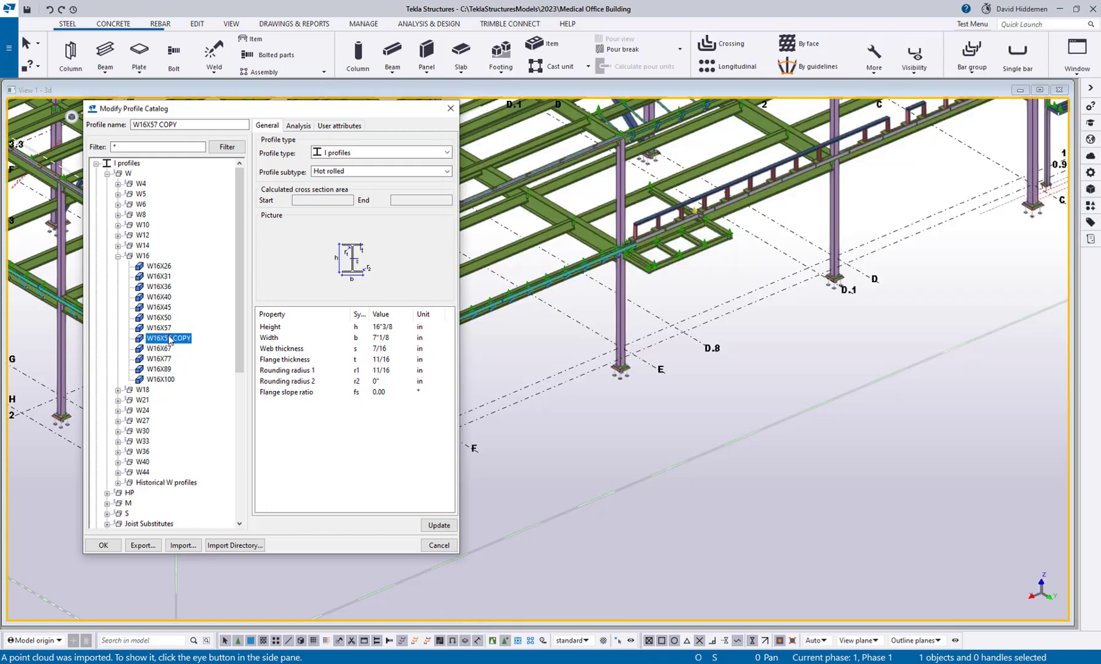
right_click(171, 338)
click(163, 339)
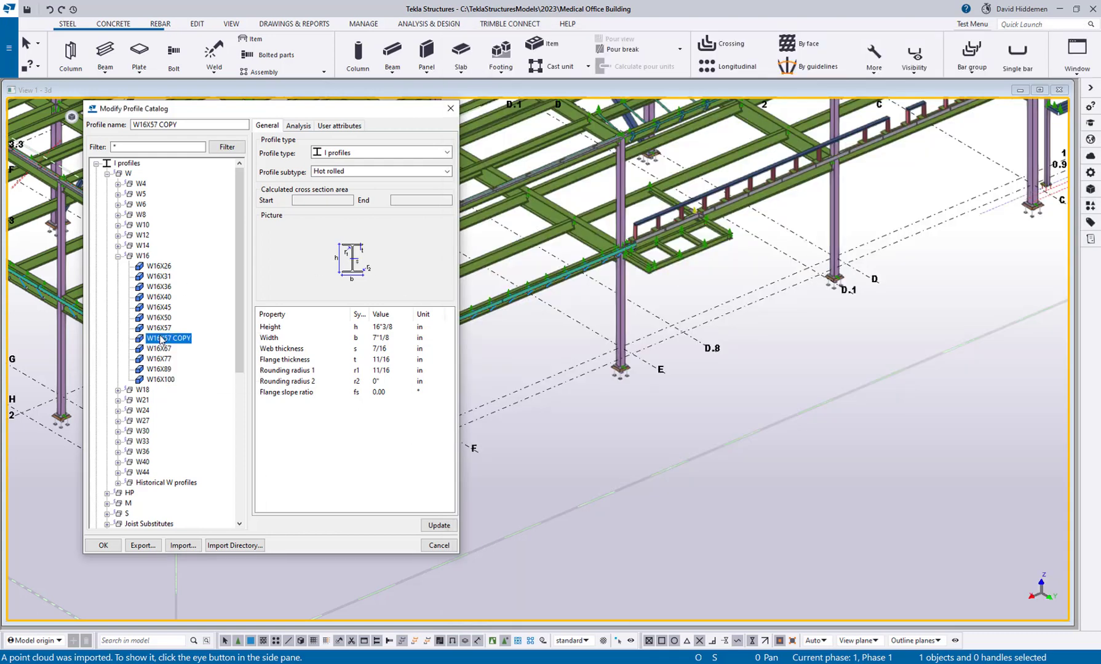
click(194, 127)
key(ctrl+a)
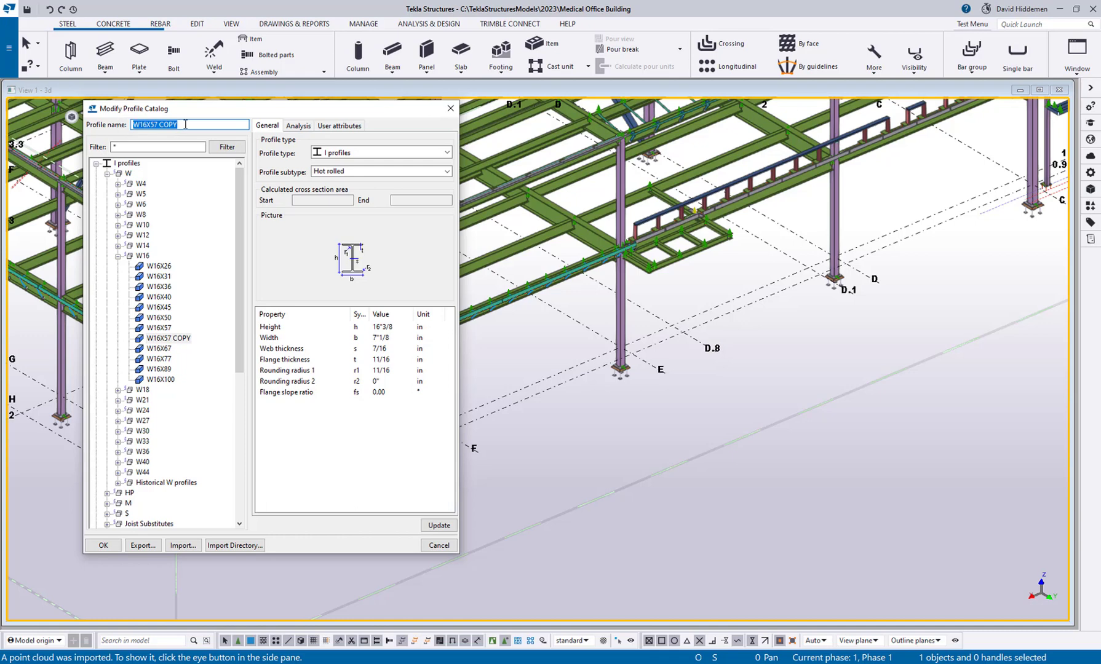
text(CB162X71)
key(Return)
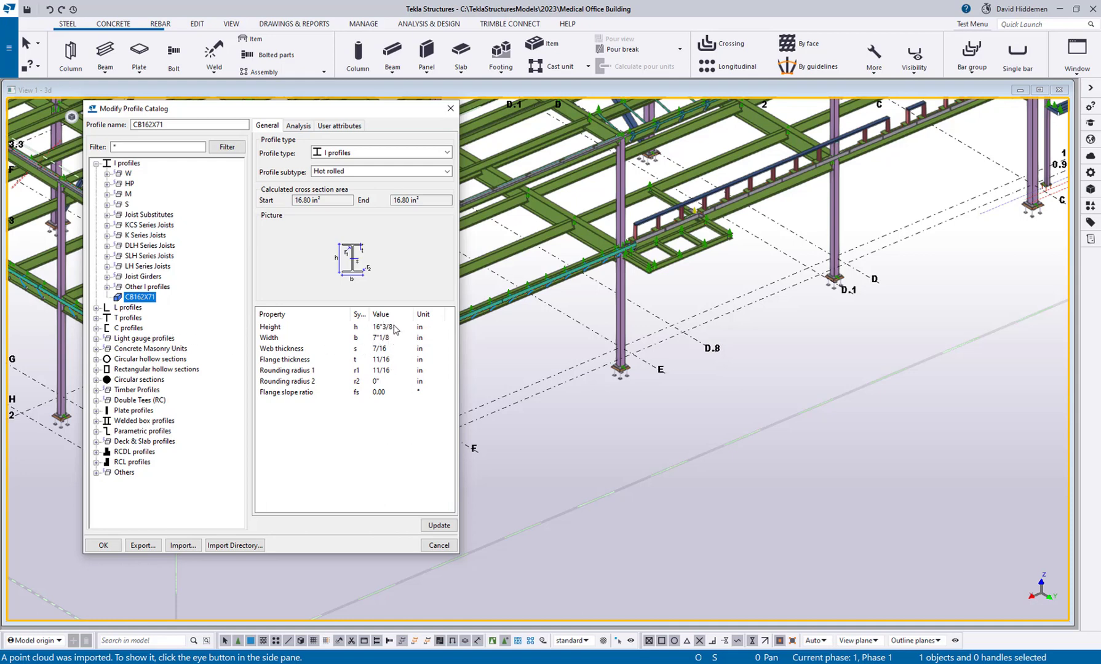
Set CB162X71's height to 16"1/8, width to 8"1/2 and web thickness to 1/2
click(392, 327)
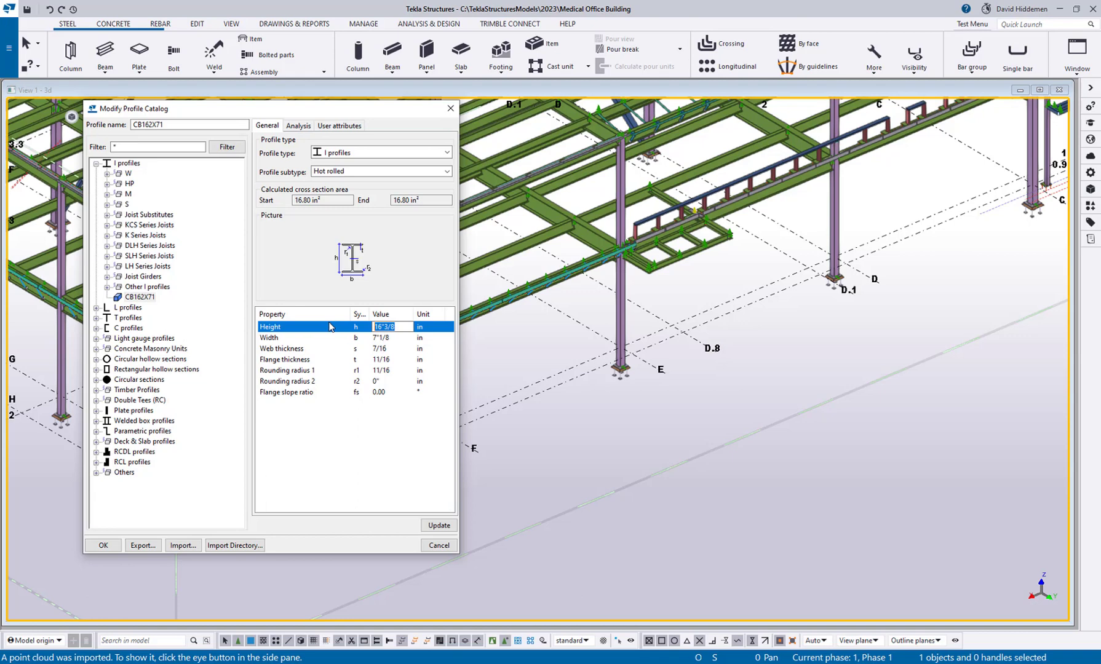
text(1)
key(Return)
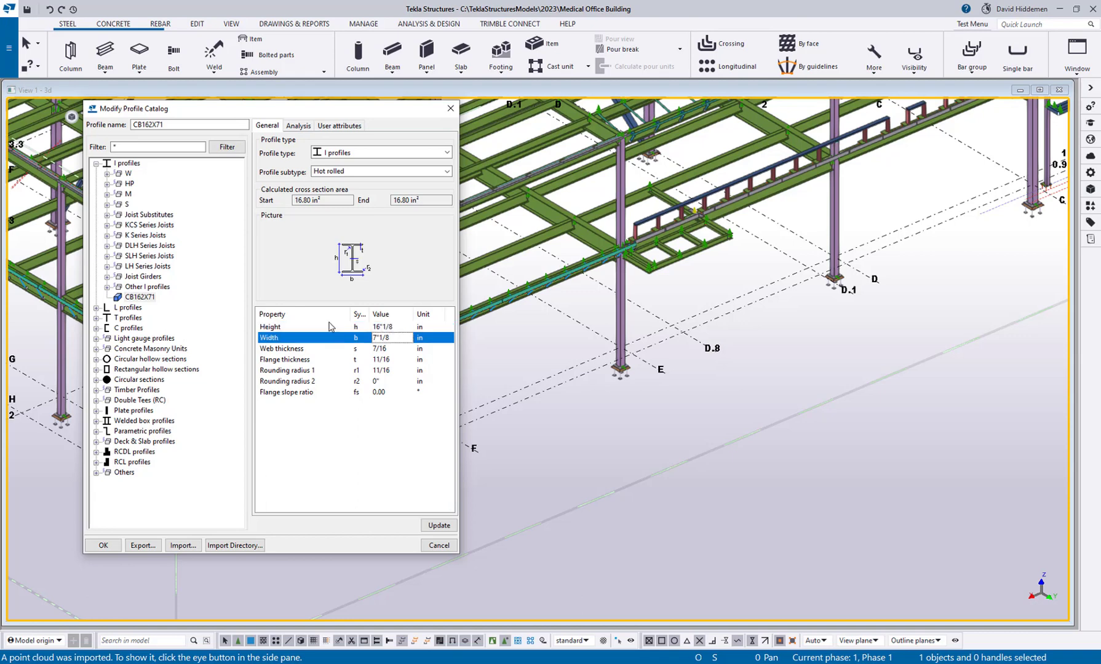
click(345, 338)
text(8.5)
key(Return)
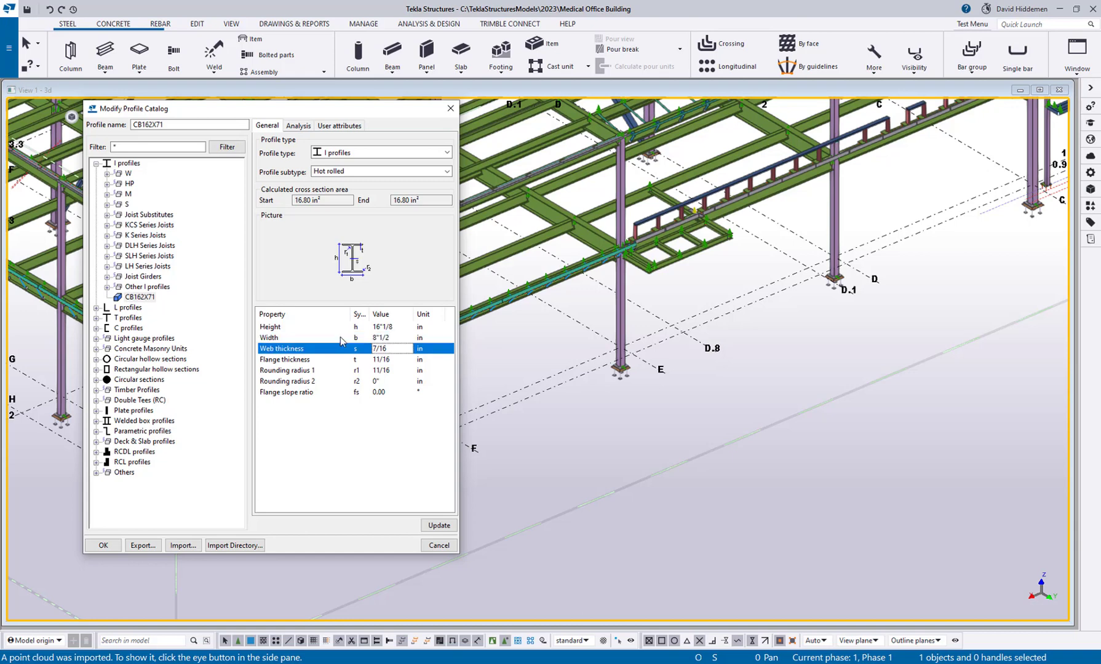
click(390, 362)
key(Up)
text(1/2)
key(Return)
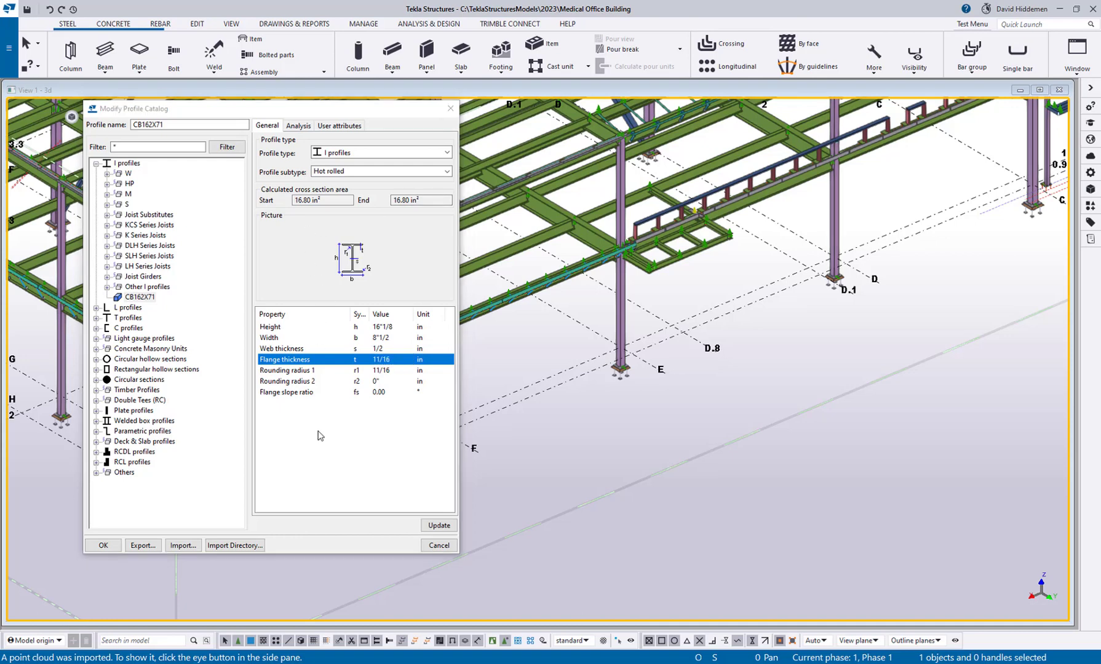
On the Analysis tab, change the weight per unit length from 57 to 71 lbf/ft
click(298, 127)
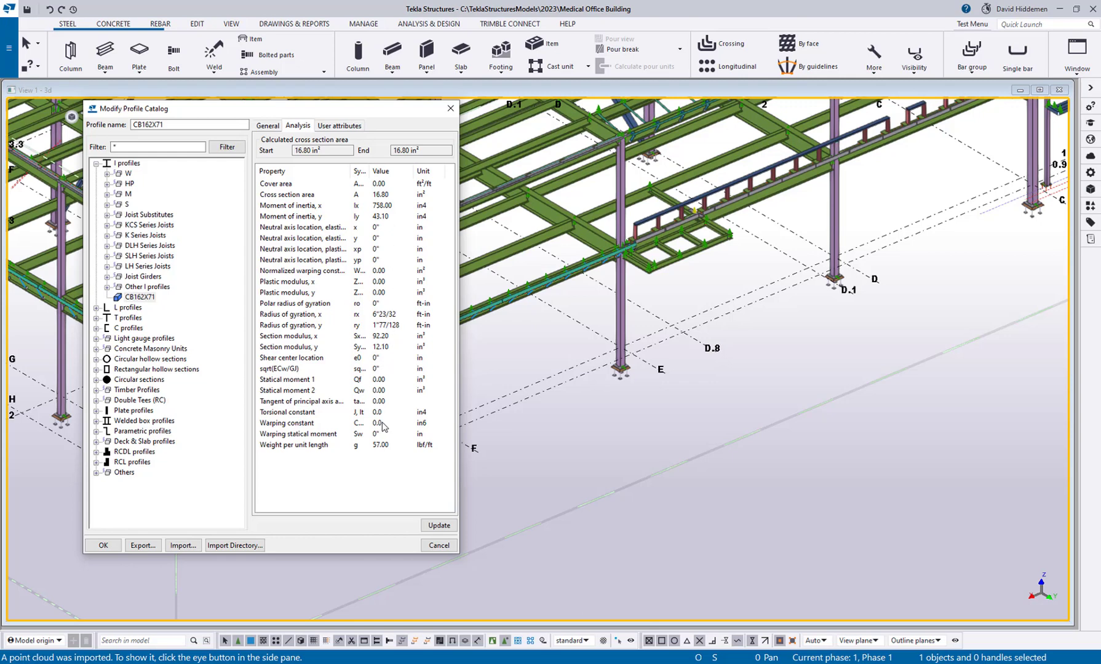
click(397, 195)
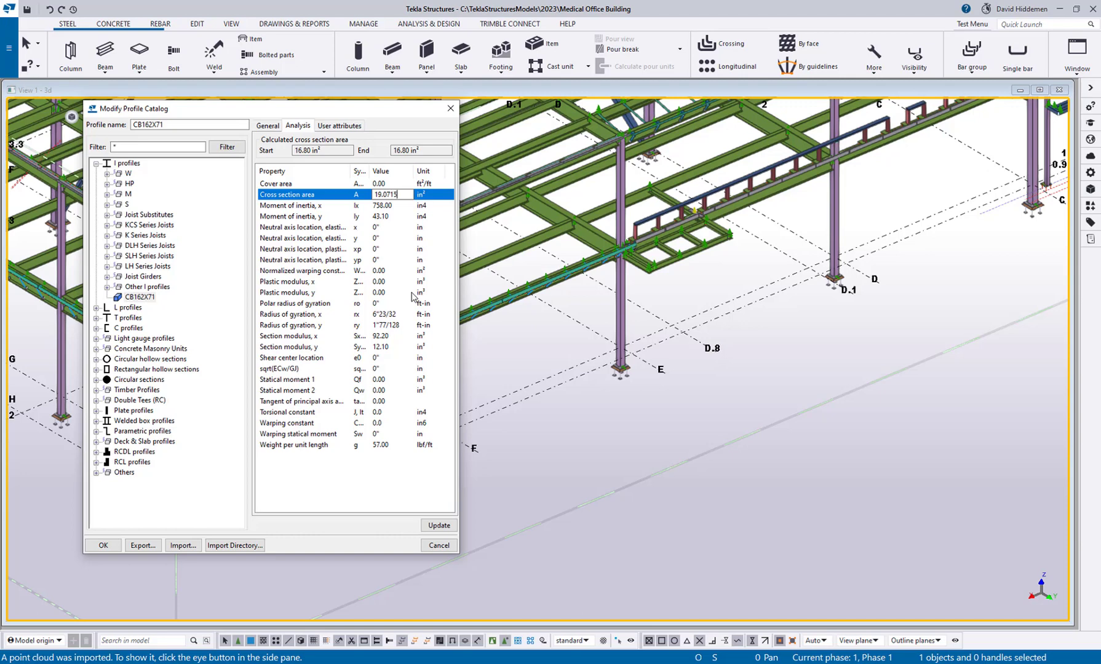
key(Return)
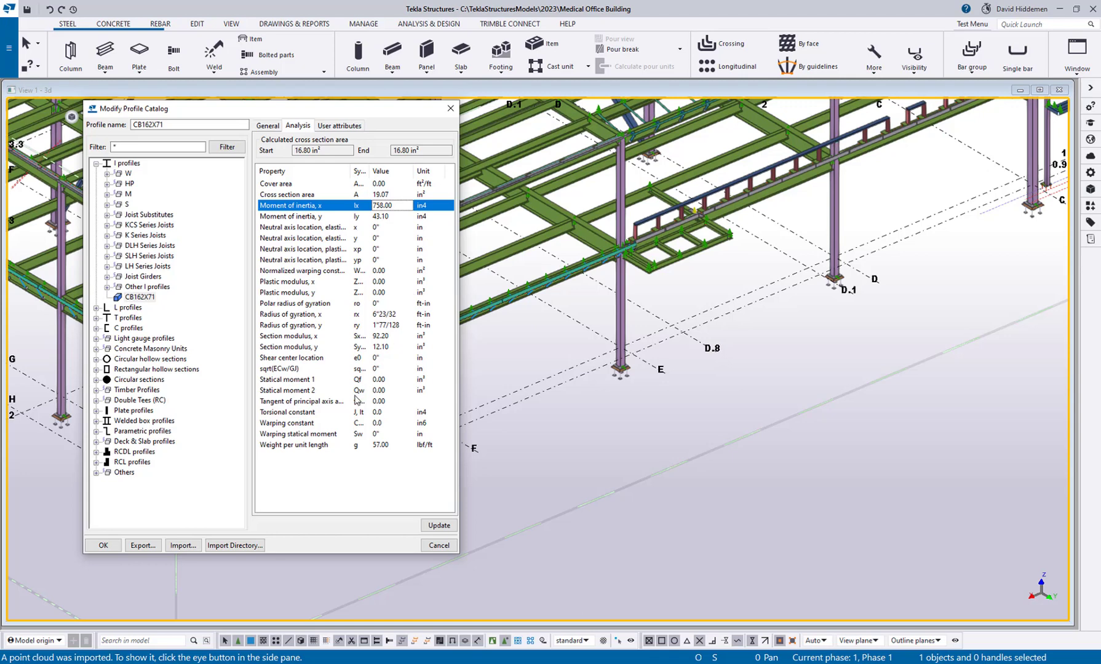
click(323, 448)
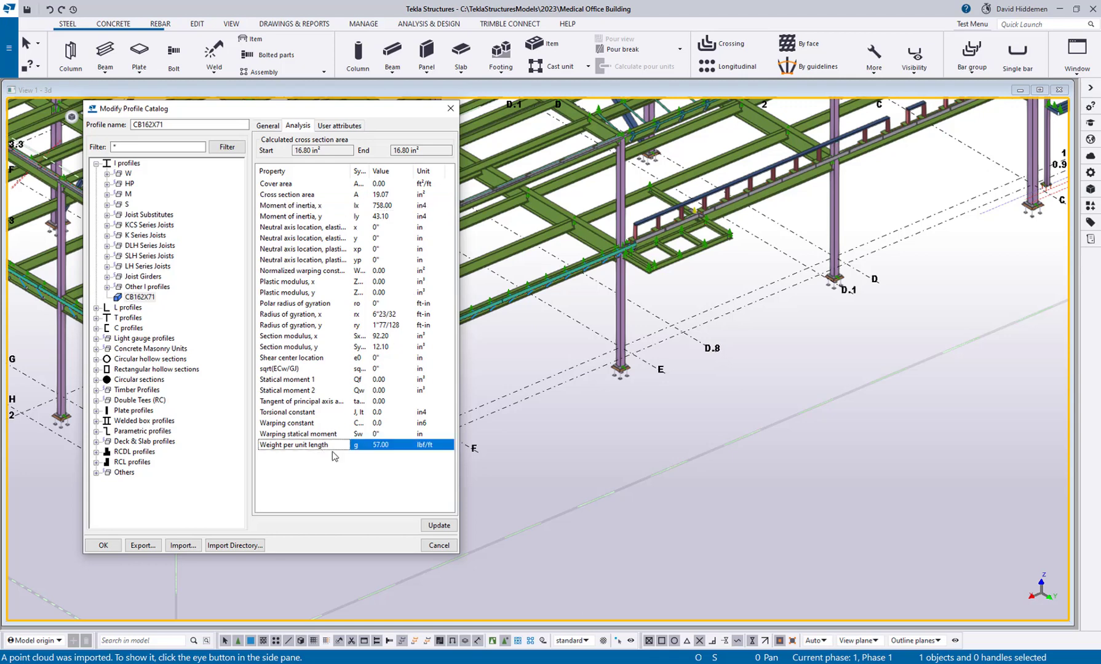
click(396, 446)
double_click(398, 445)
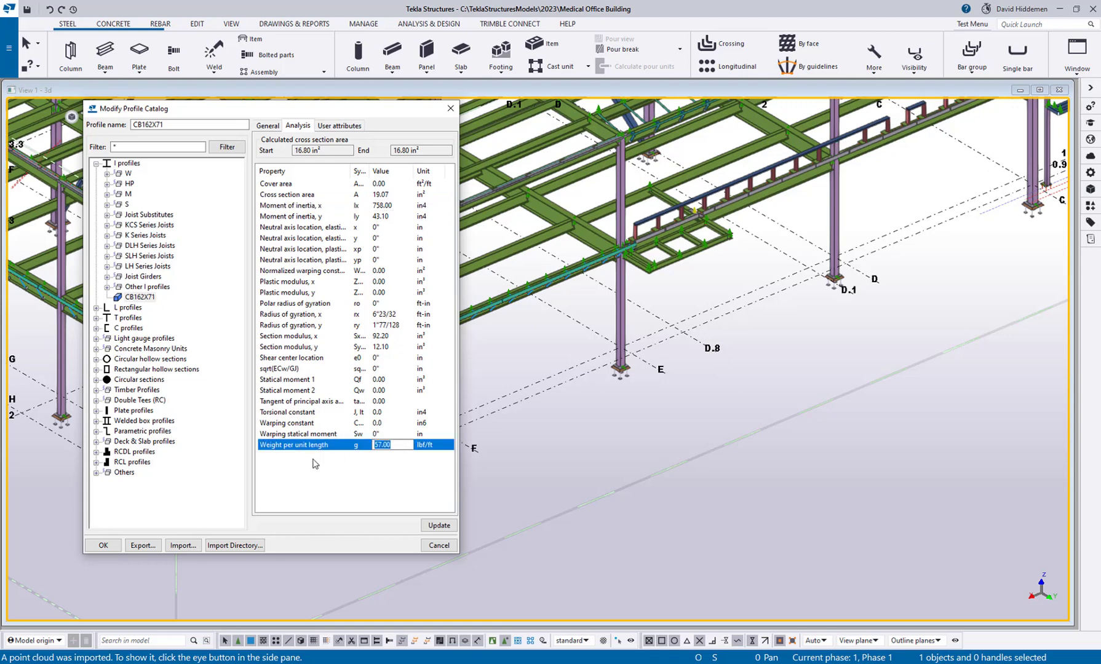
text(71)
key(Return)
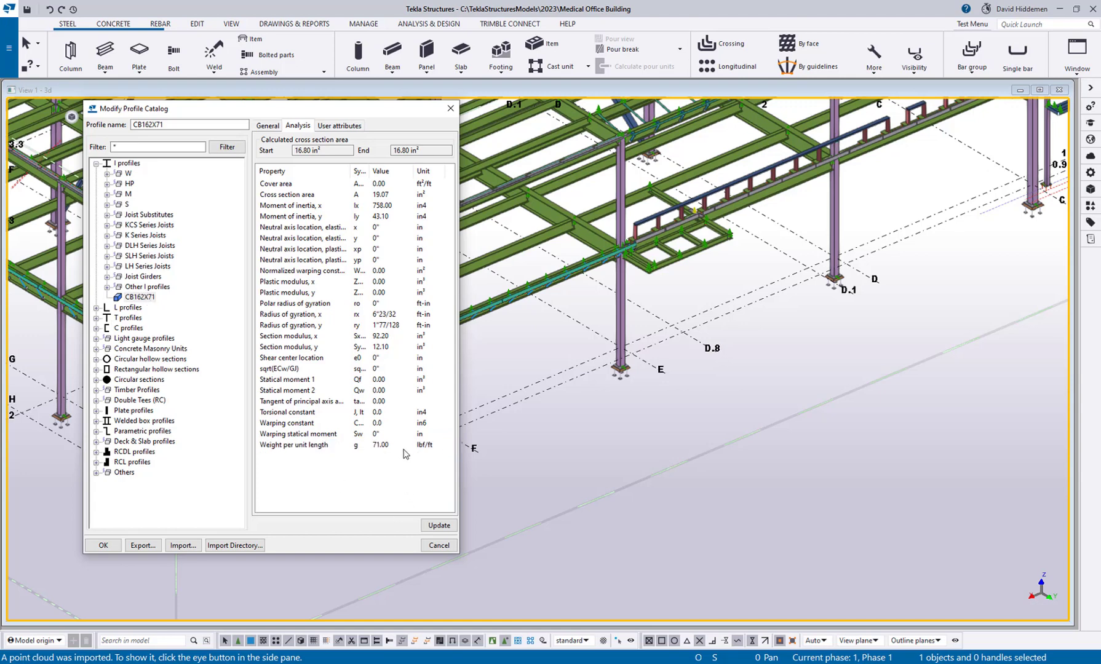
click(429, 446)
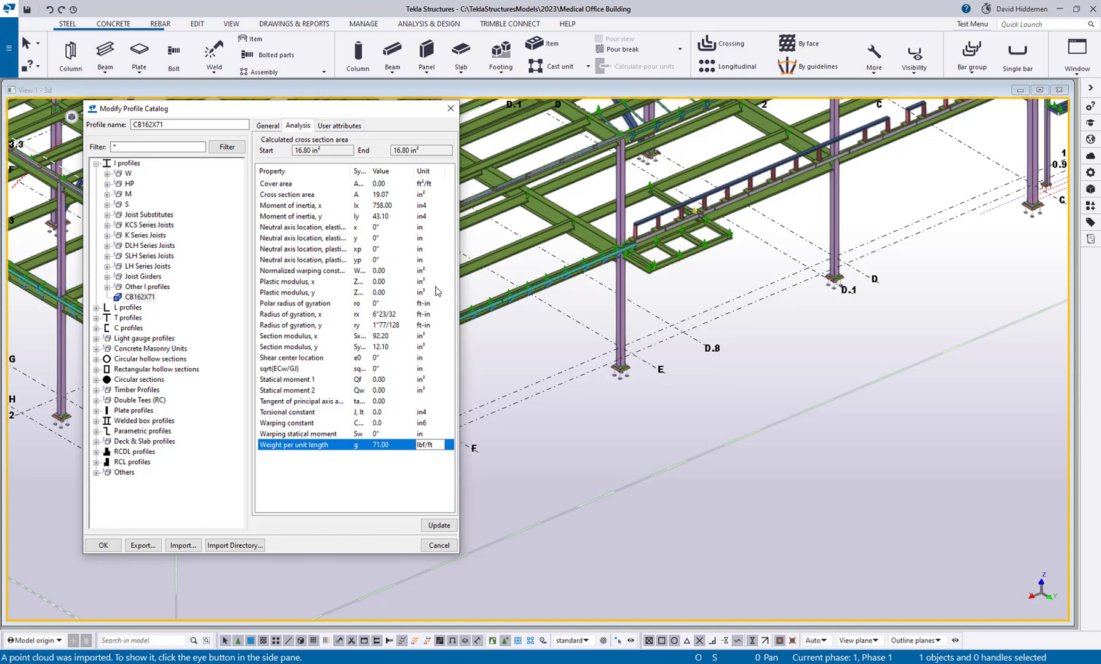
click(430, 196)
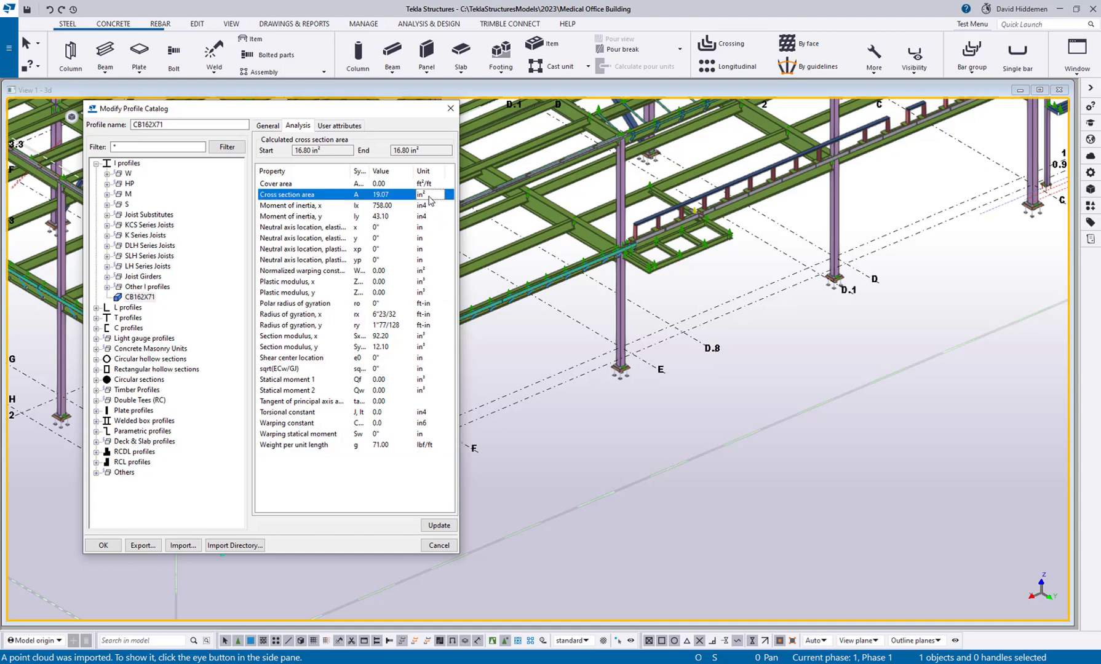
click(430, 444)
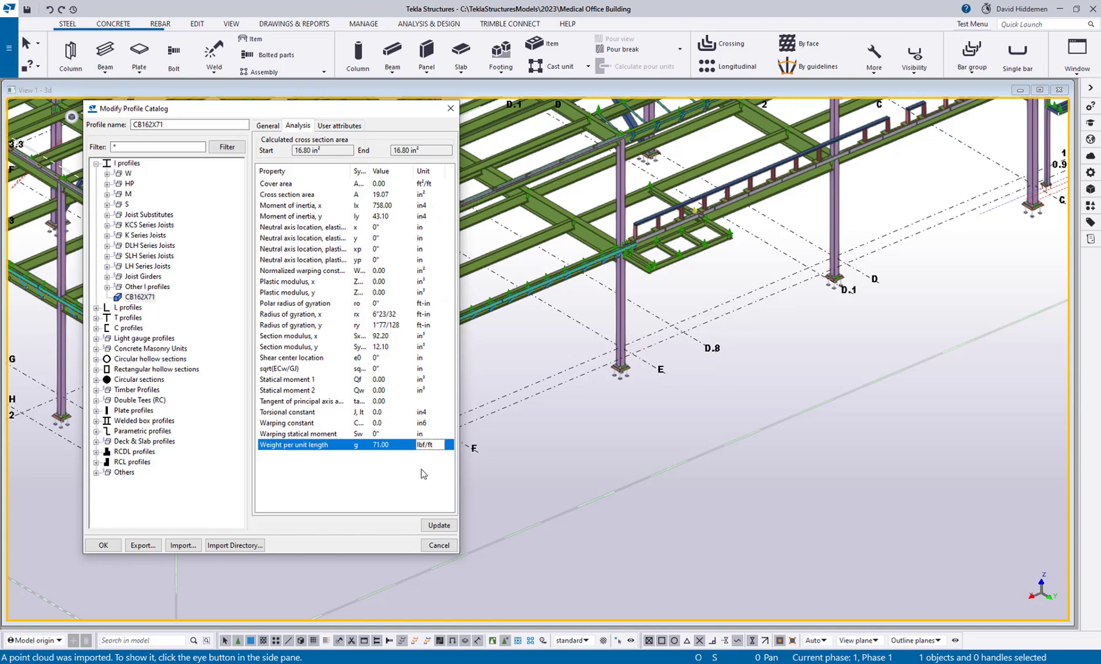
Check the CB reference PDF and set the Workable Gage user attribute to 5"1/2
click(349, 128)
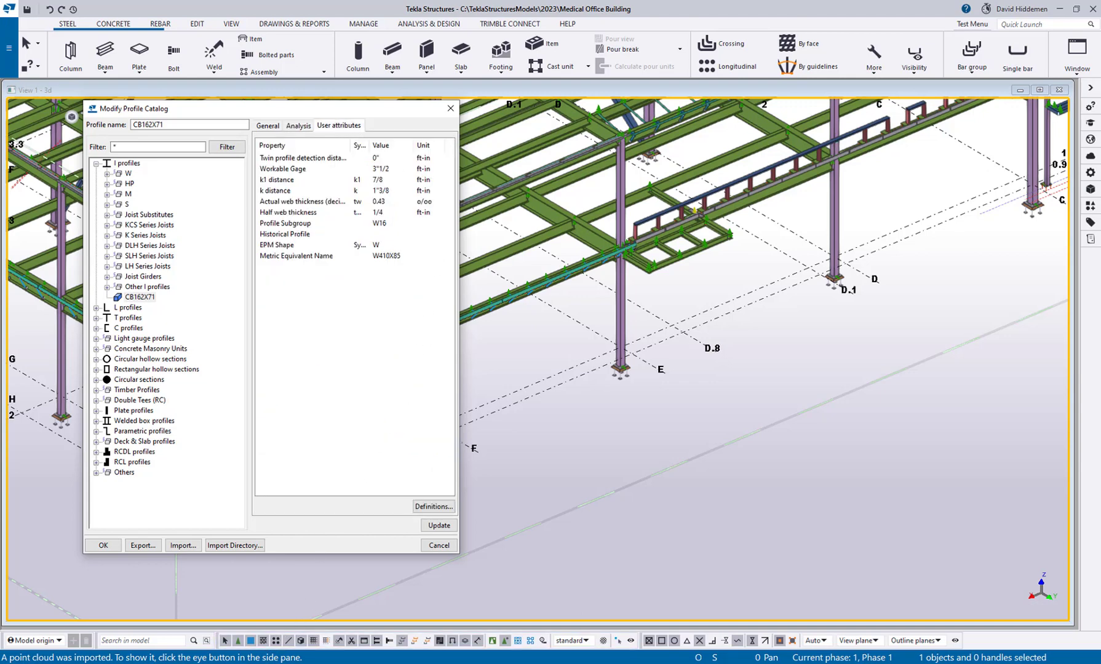
key(alt+Tab)
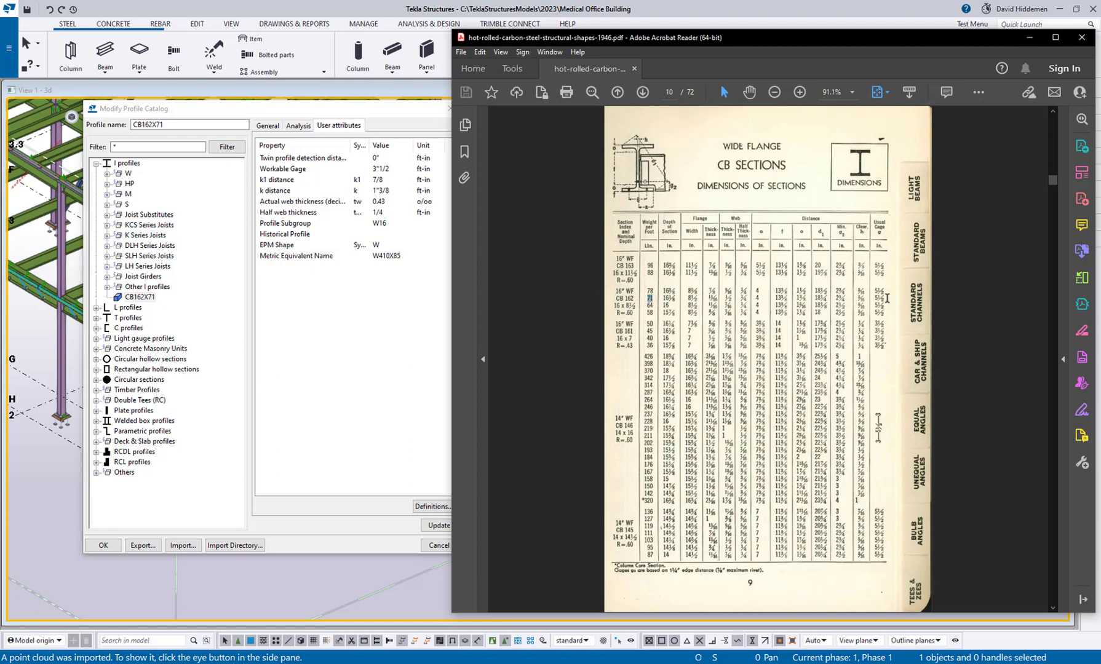
click(381, 169)
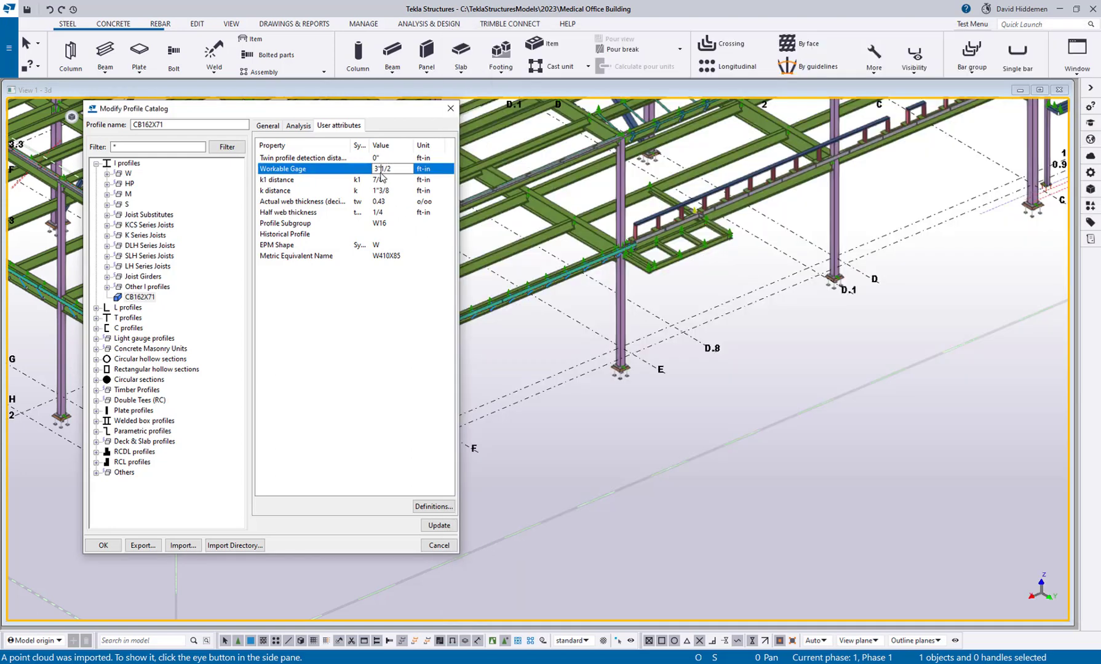
key(BackSpace)
text(5)
Update and save the CB162X71 catalog changes to the model folder, then start the Beam command
click(439, 527)
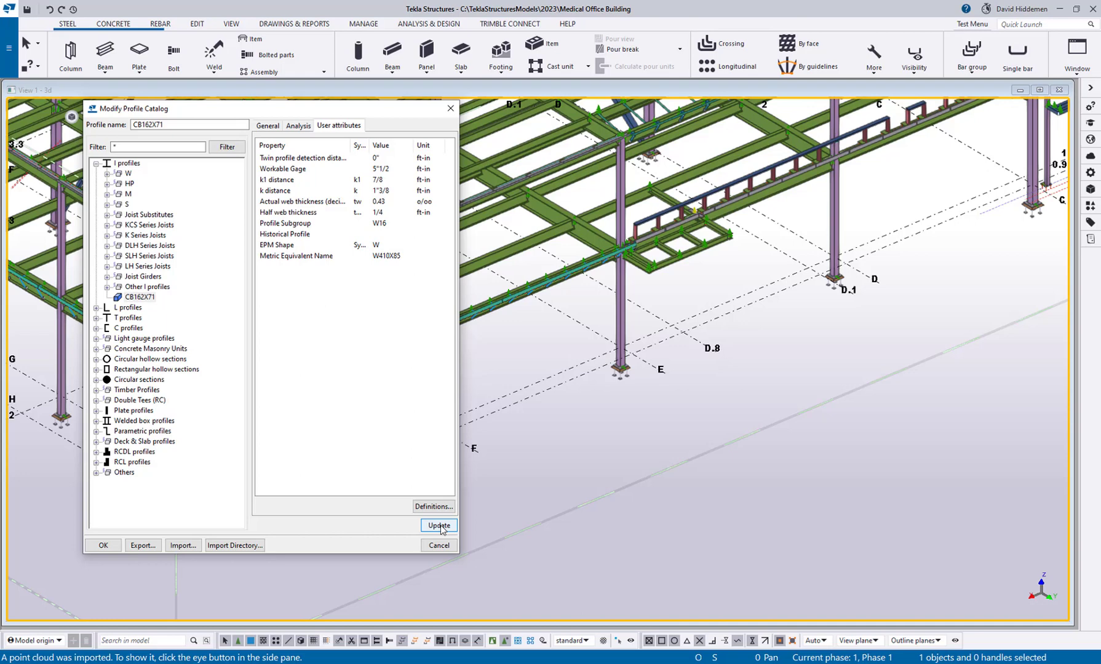
click(104, 546)
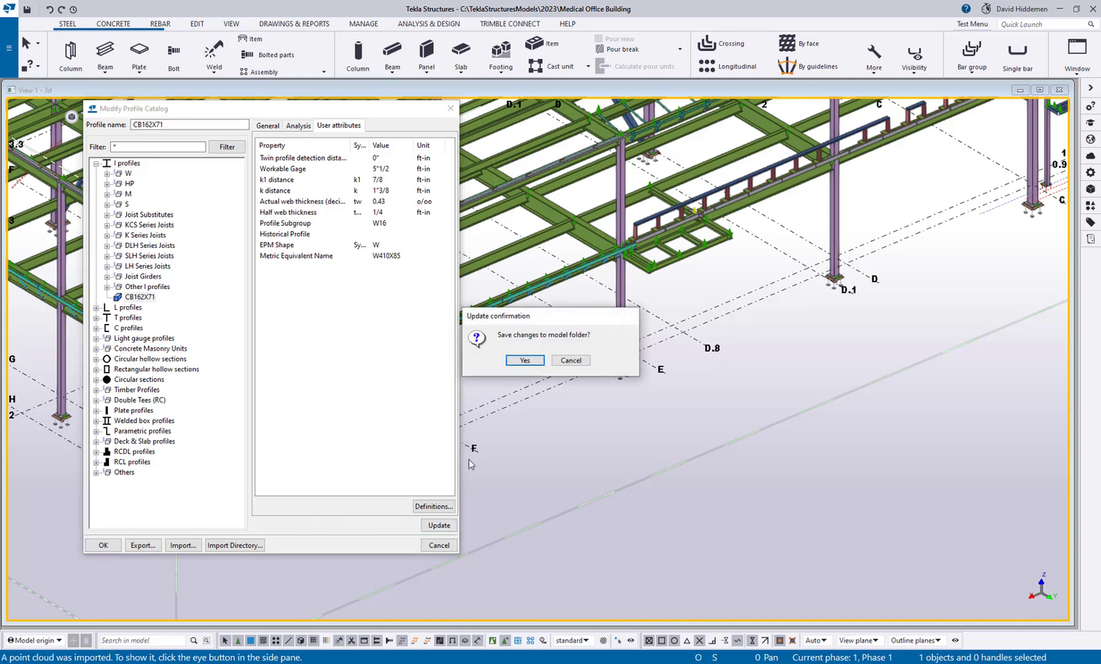
click(530, 361)
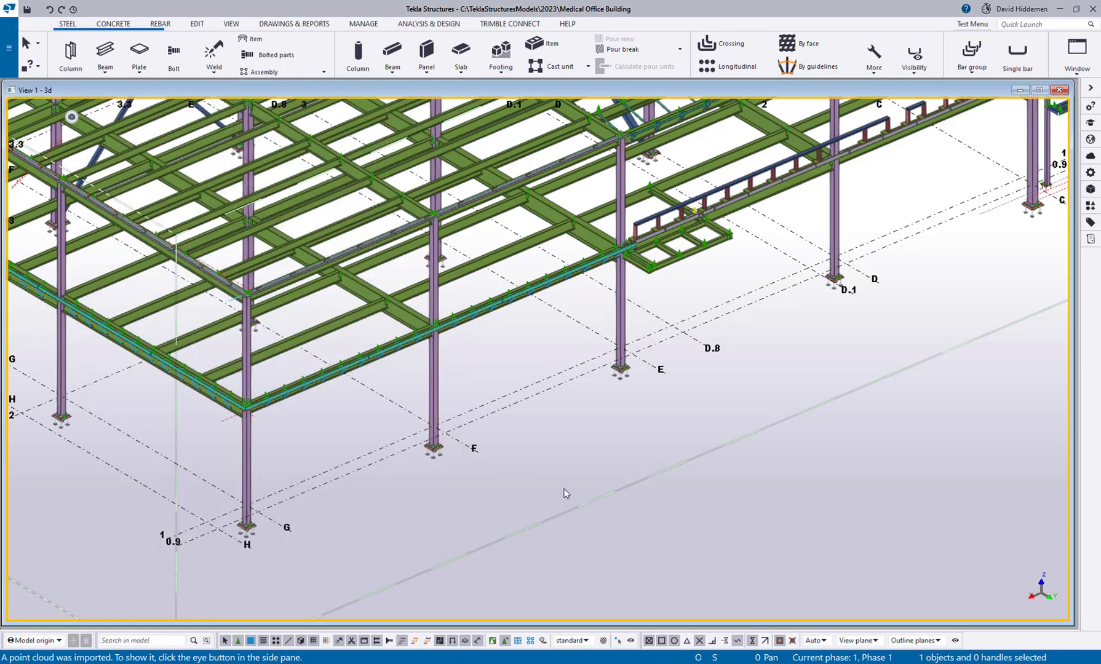
click(102, 49)
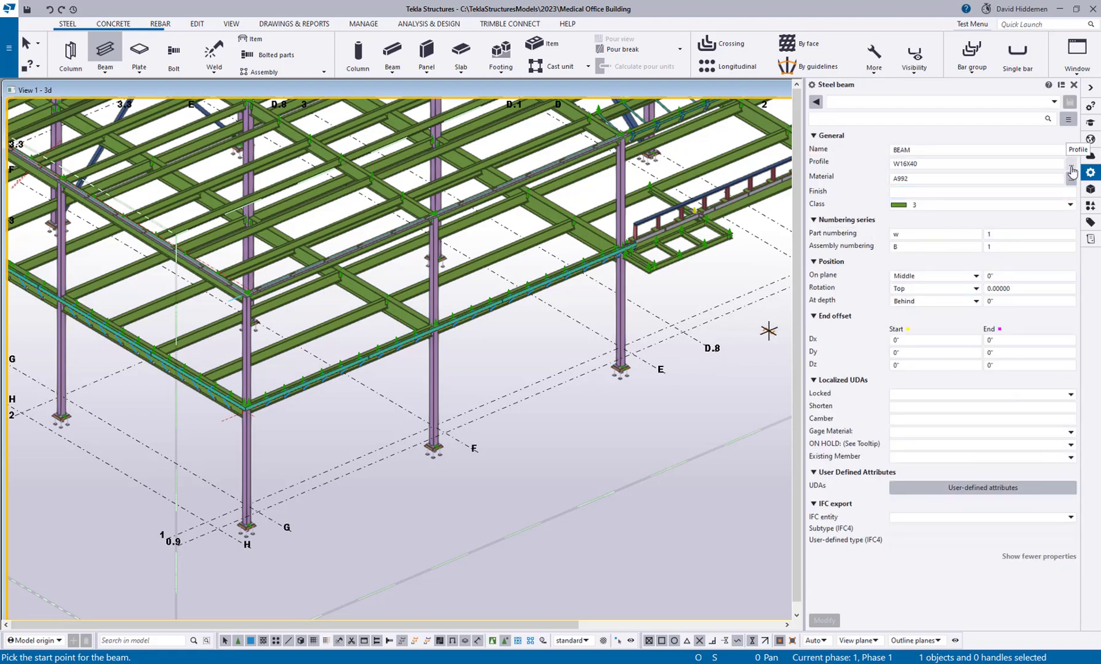
Model a steel beam with the CB162X71 profile between two picked points near gridline G
click(1071, 165)
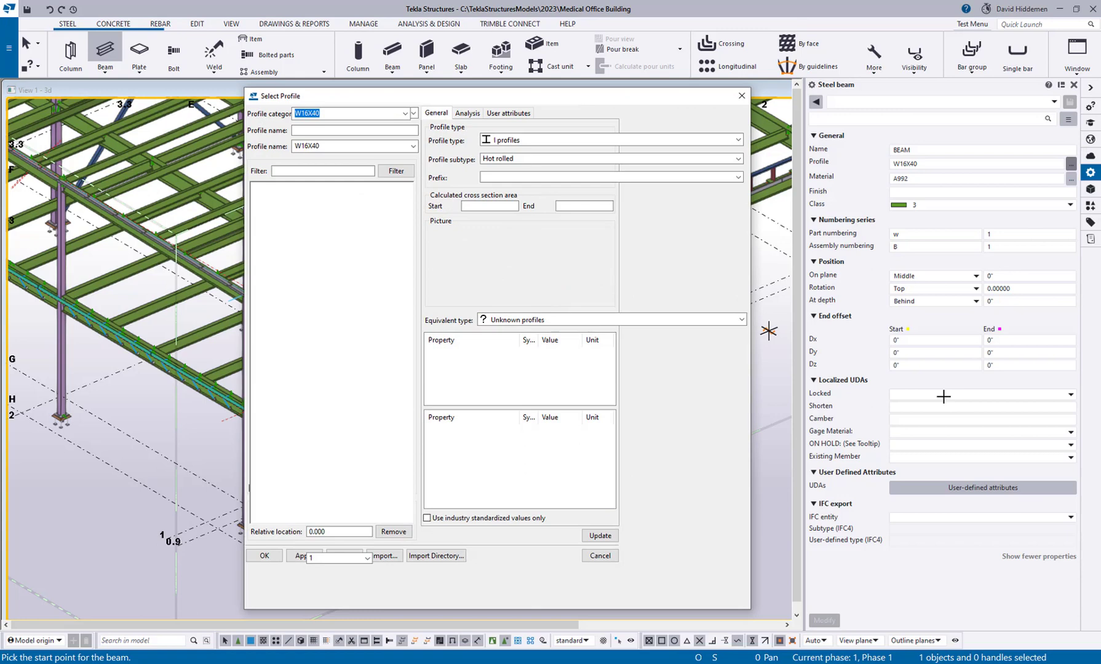
scroll(326, 447, down, 4)
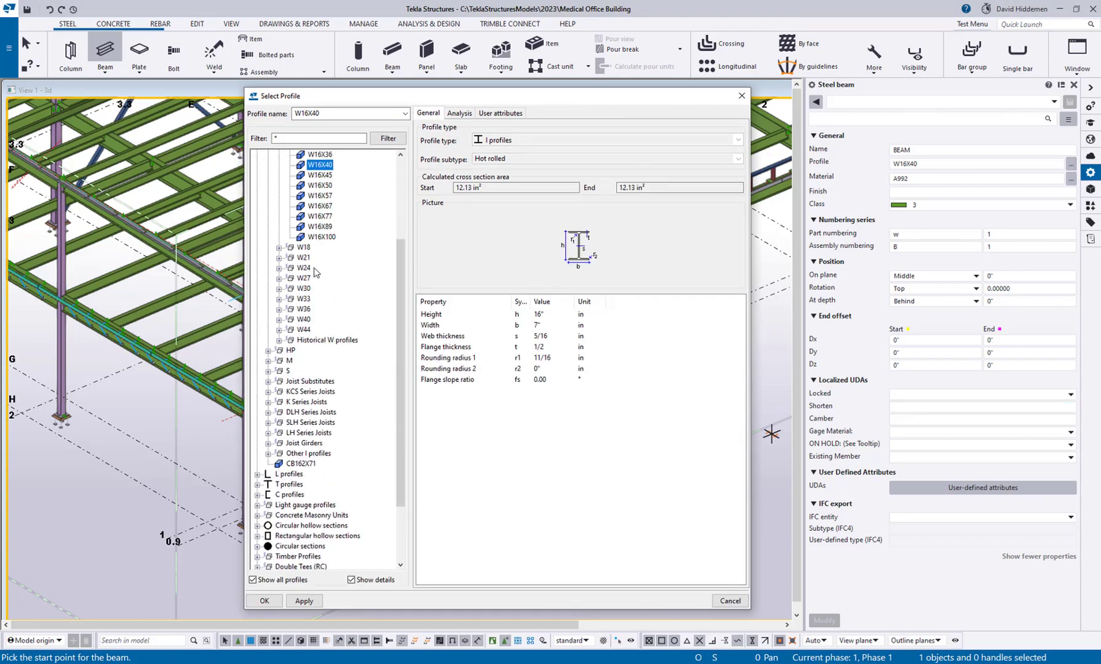
scroll(316, 273, up, 4)
scroll(321, 477, down, 3)
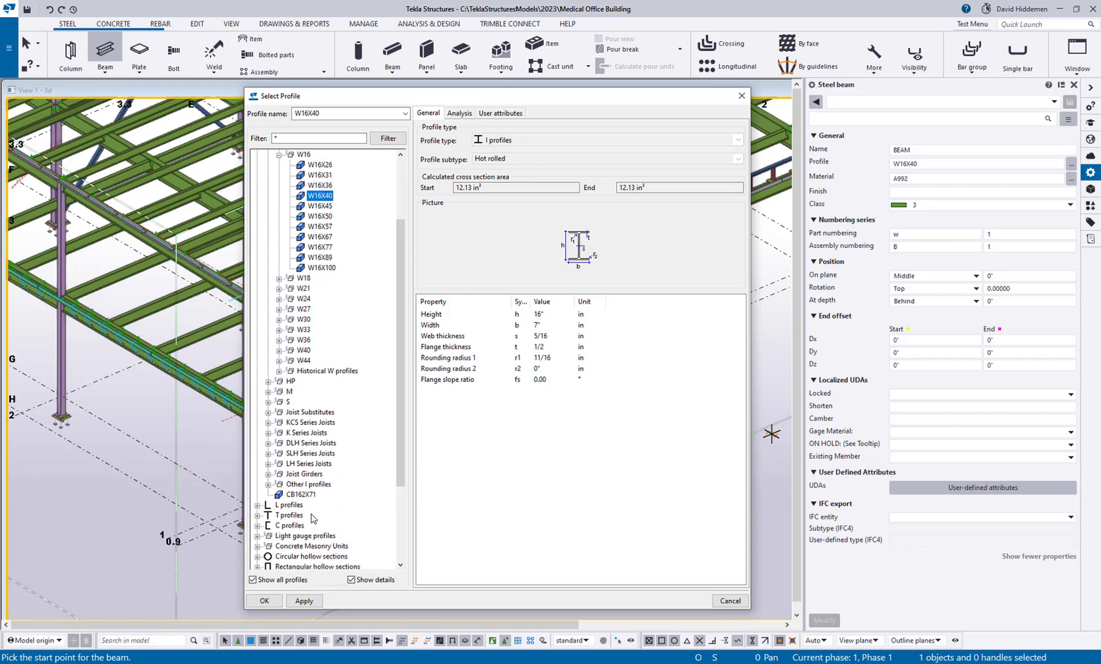
click(304, 496)
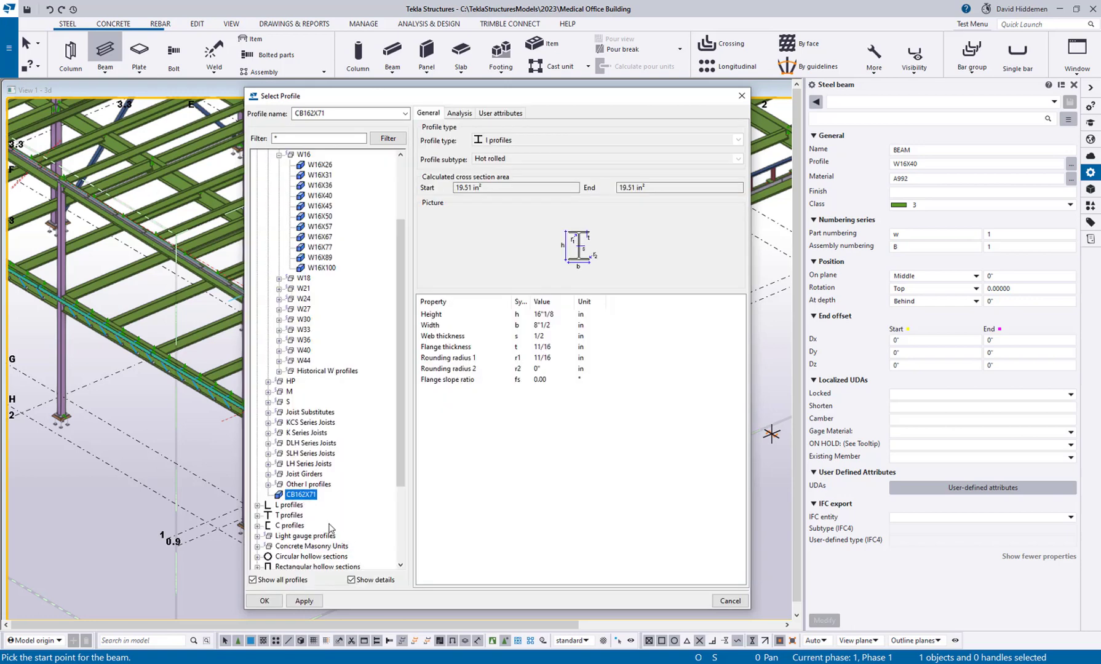
click(265, 600)
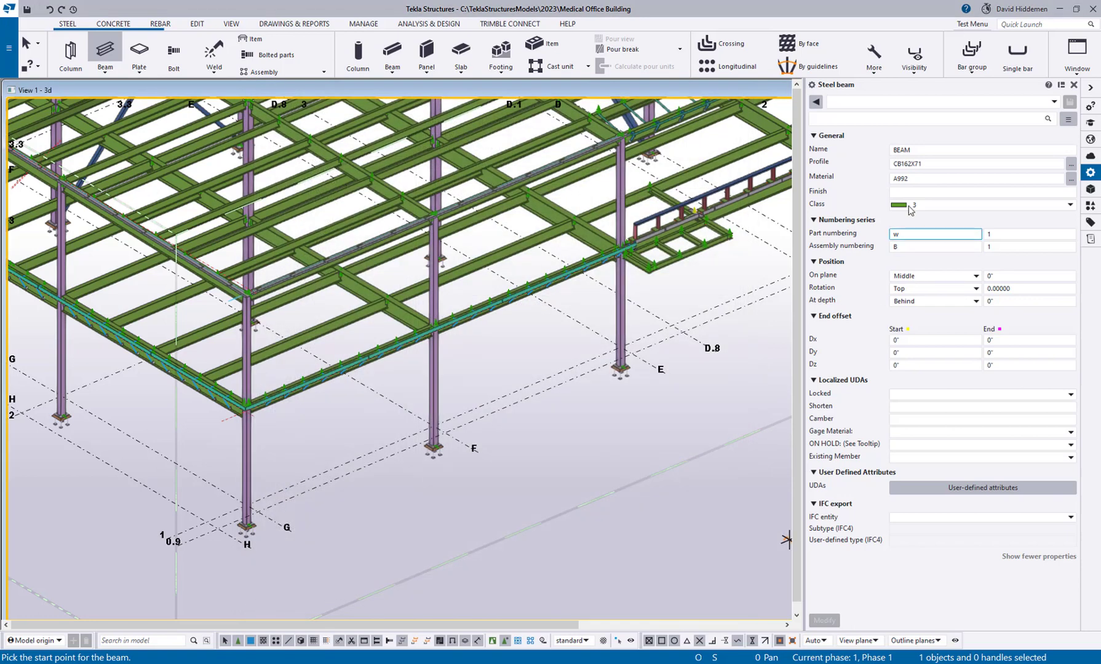
scroll(365, 471, up, 5)
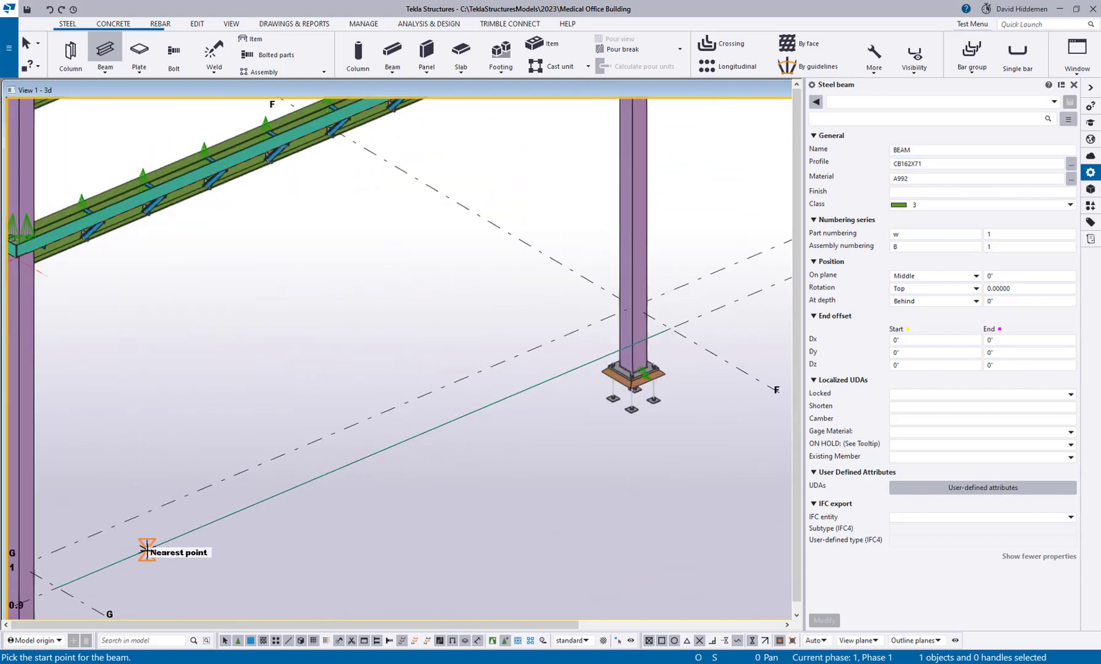
click(147, 550)
click(520, 397)
scroll(523, 382, down, 3)
scroll(295, 374, up, 8)
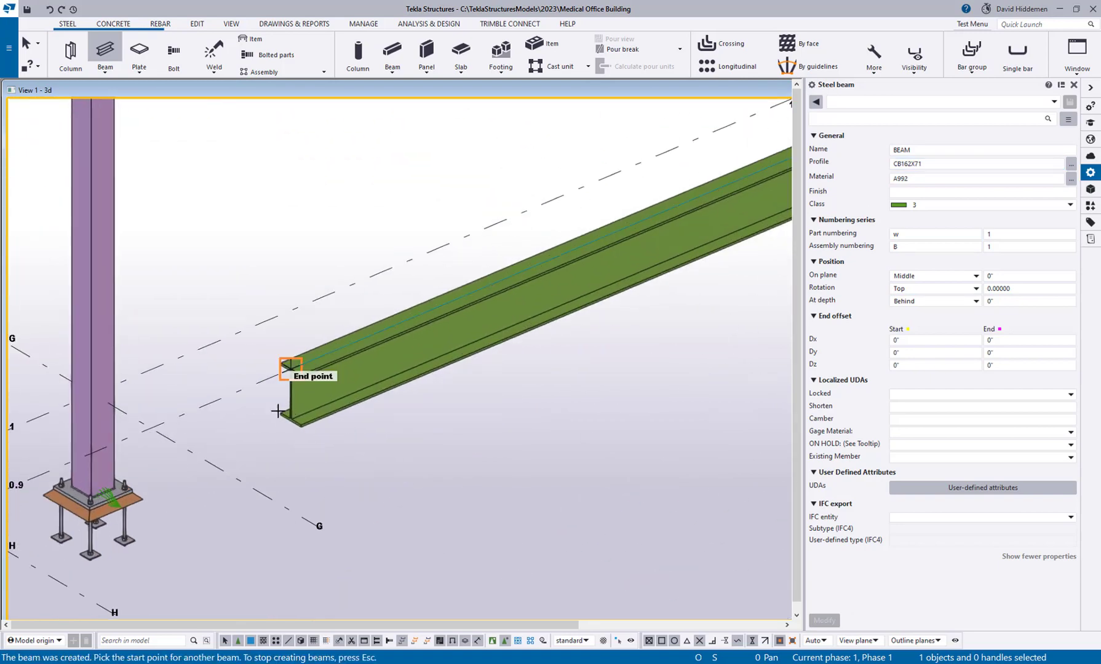
key(Escape)
Measure the beam section's 1'-4"1/8 depth and 8"1/2 flange width
key(f)
scroll(295, 240, up, 3)
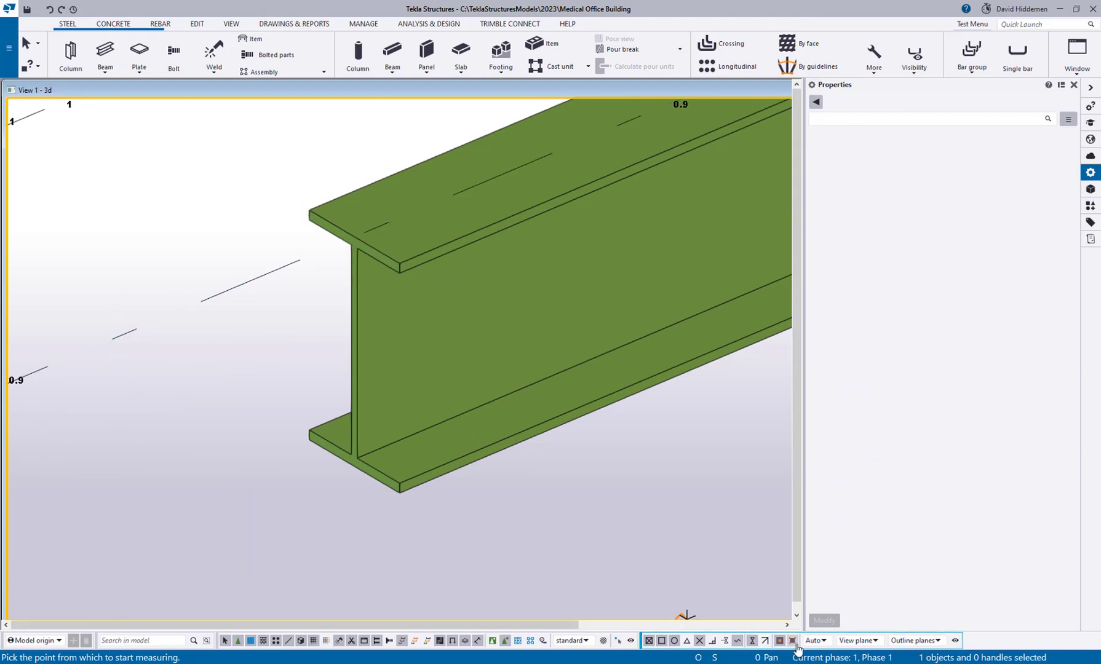
click(308, 210)
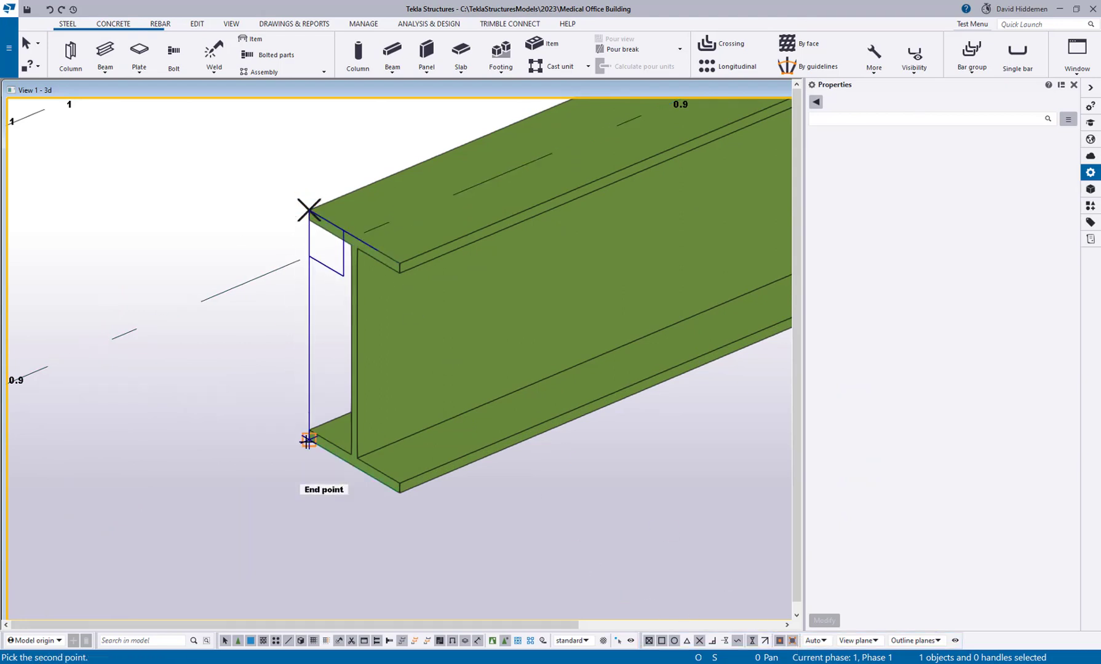
click(308, 435)
click(247, 415)
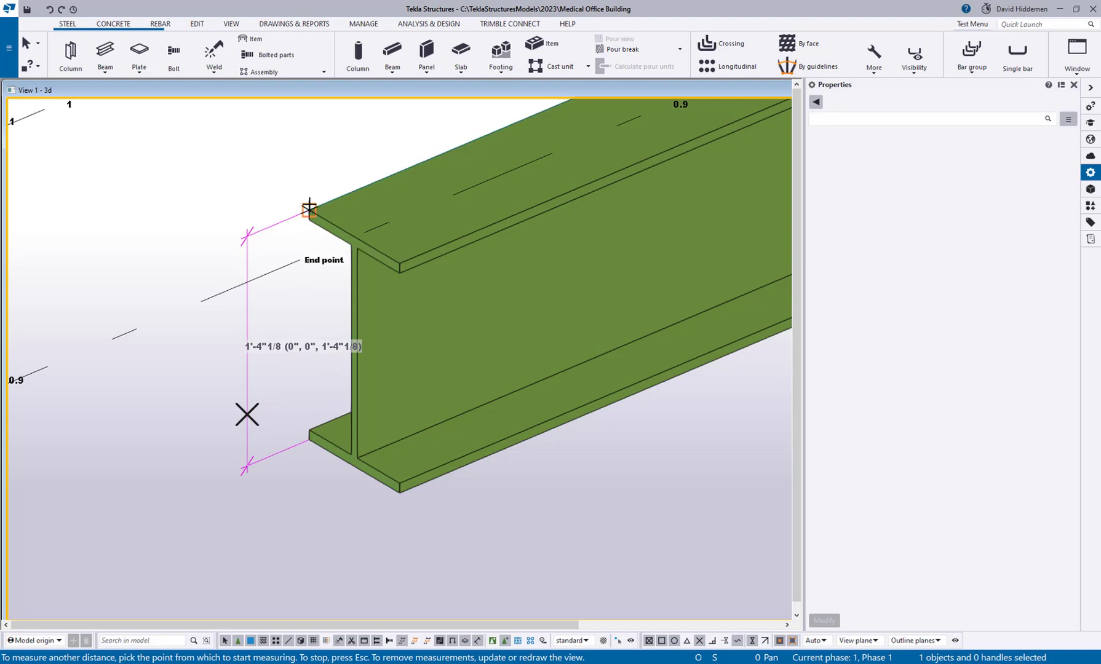
click(309, 210)
click(399, 263)
click(409, 145)
middle_drag(410, 145, 371, 171)
right_click(569, 541)
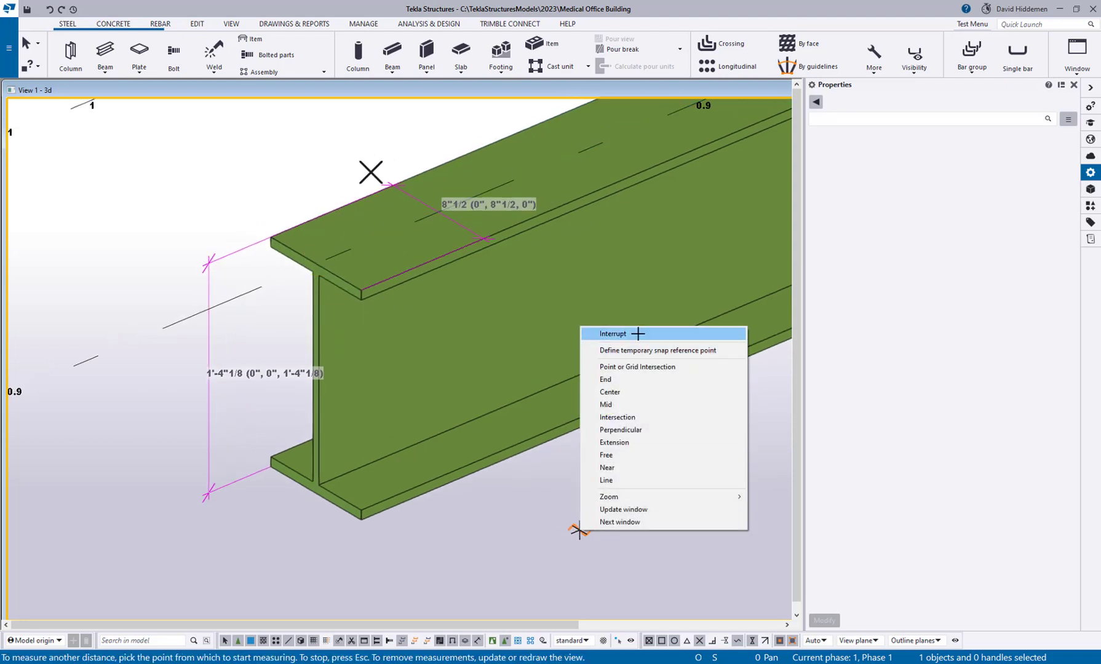
click(637, 333)
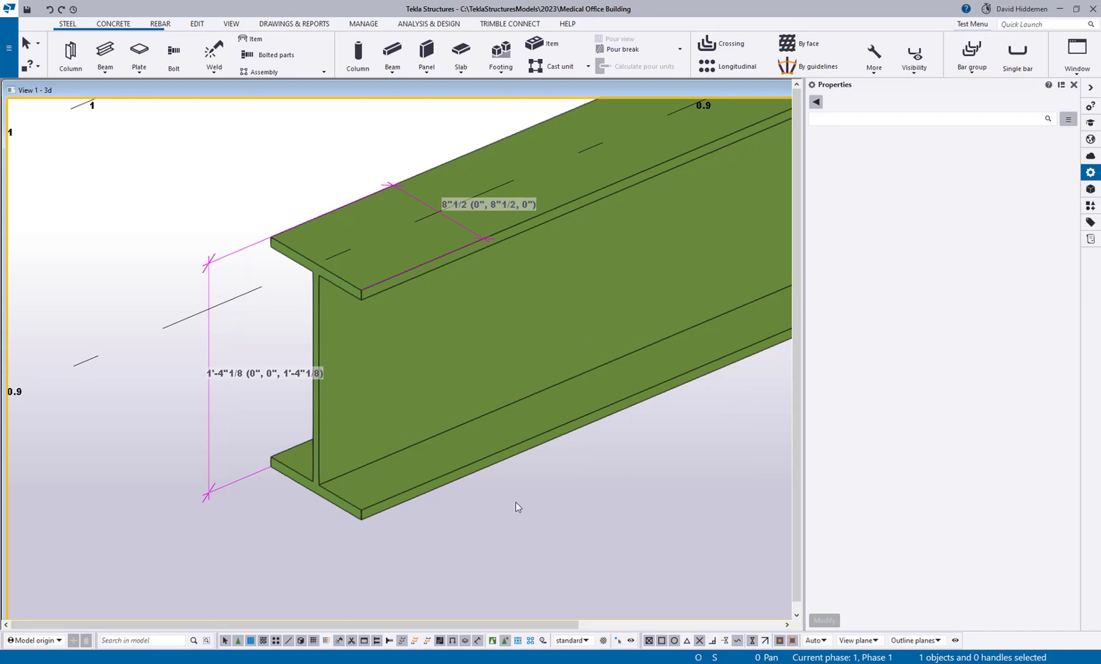
scroll(514, 492, down, 6)
middle_drag(517, 425, 422, 417)
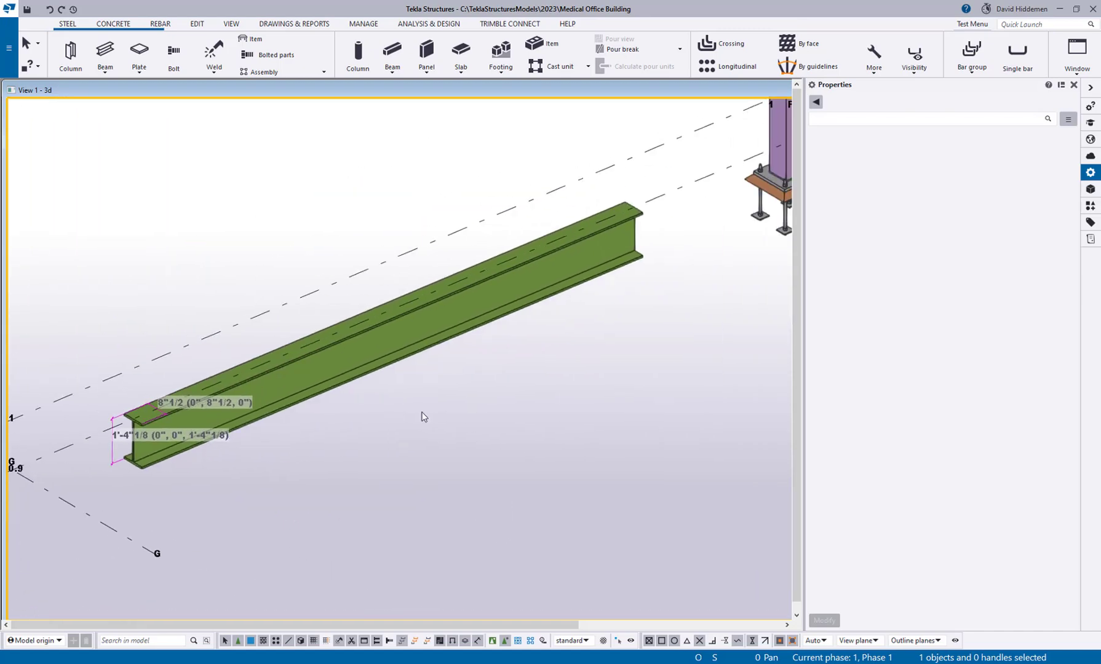
Set the CB162X71 beam's Existing Member attribute to Existing, apply it, and deselect the beam
click(432, 338)
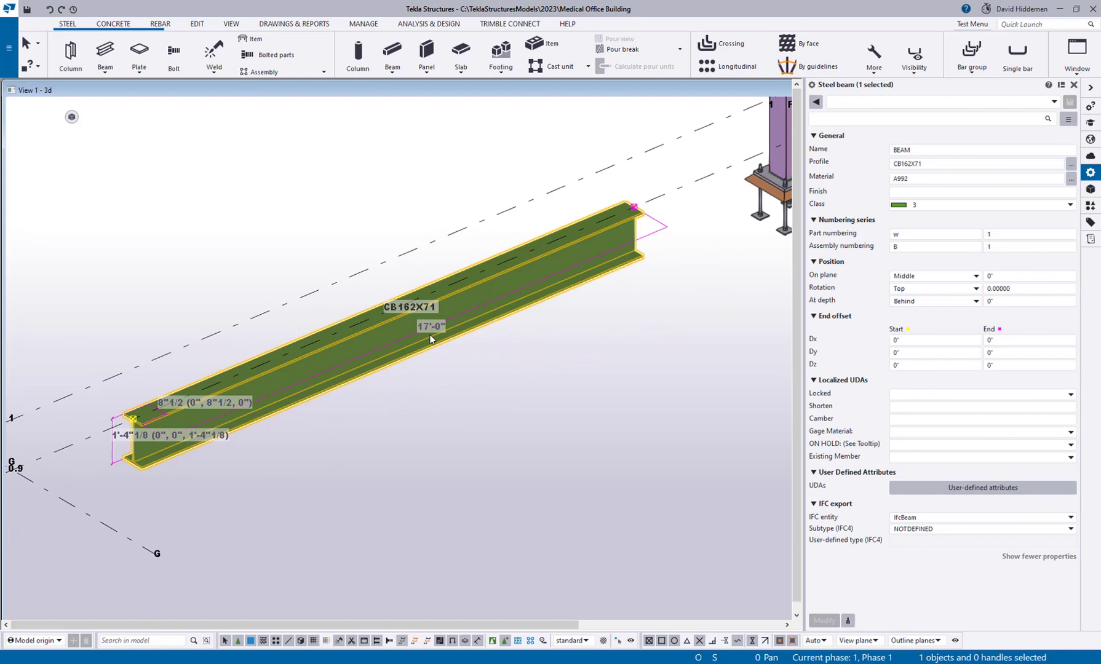
click(932, 487)
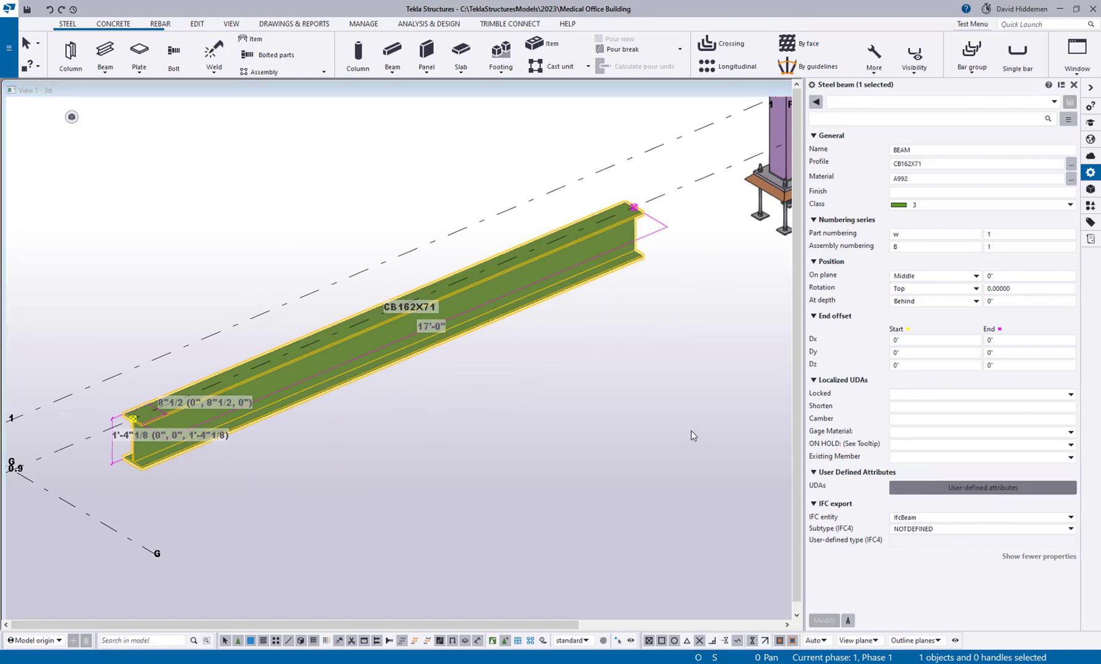
click(704, 277)
click(701, 277)
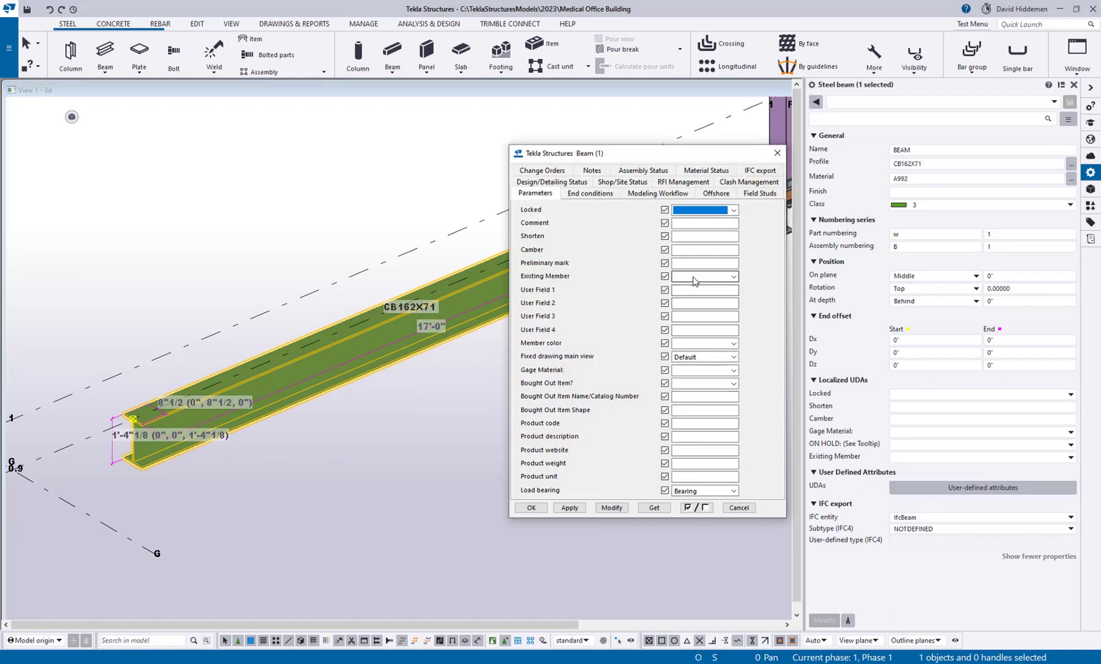
click(701, 277)
click(696, 295)
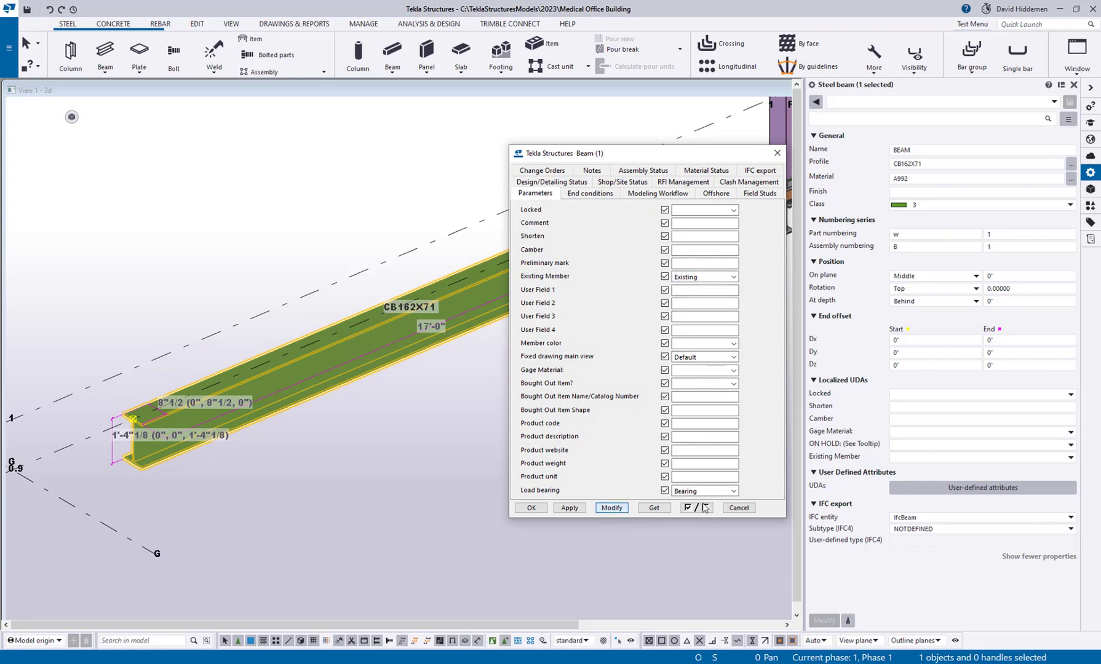
click(611, 508)
click(739, 508)
click(599, 541)
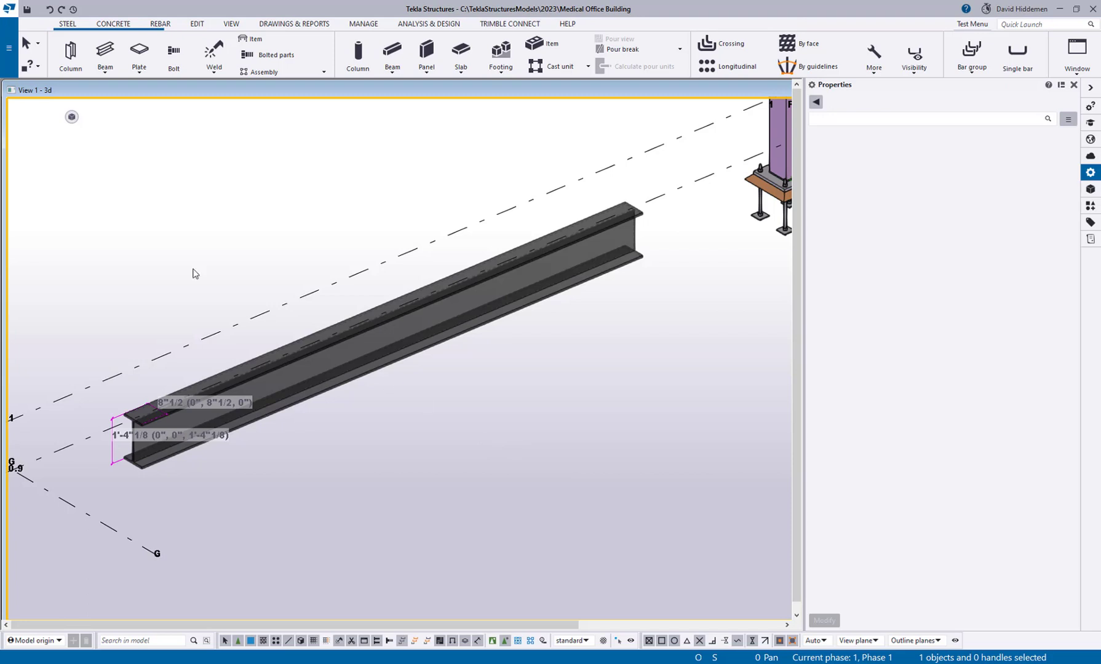
Open the Medical Office Building model folder and select the profdb.bin profile database file
click(8, 47)
click(59, 159)
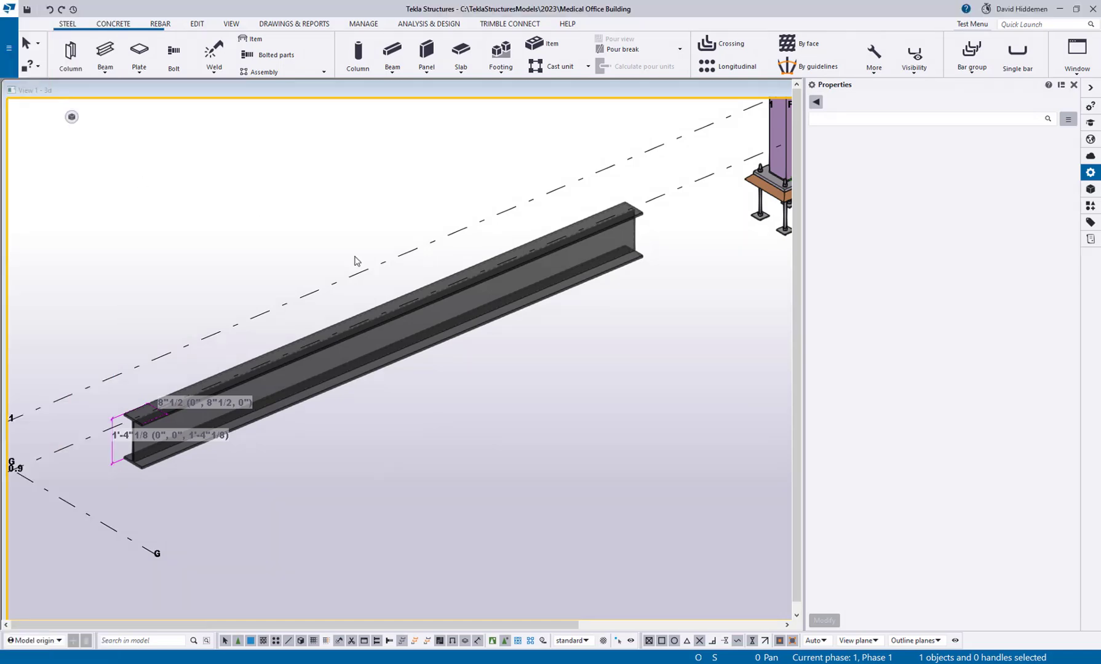
scroll(736, 449, down, 5)
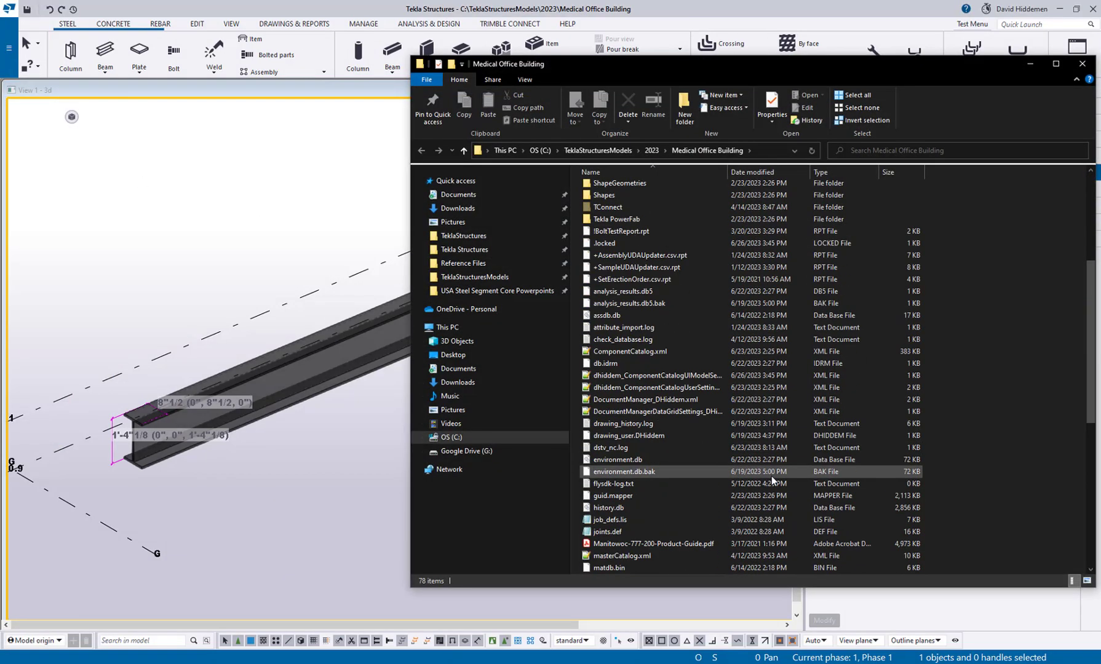
scroll(771, 475, down, 6)
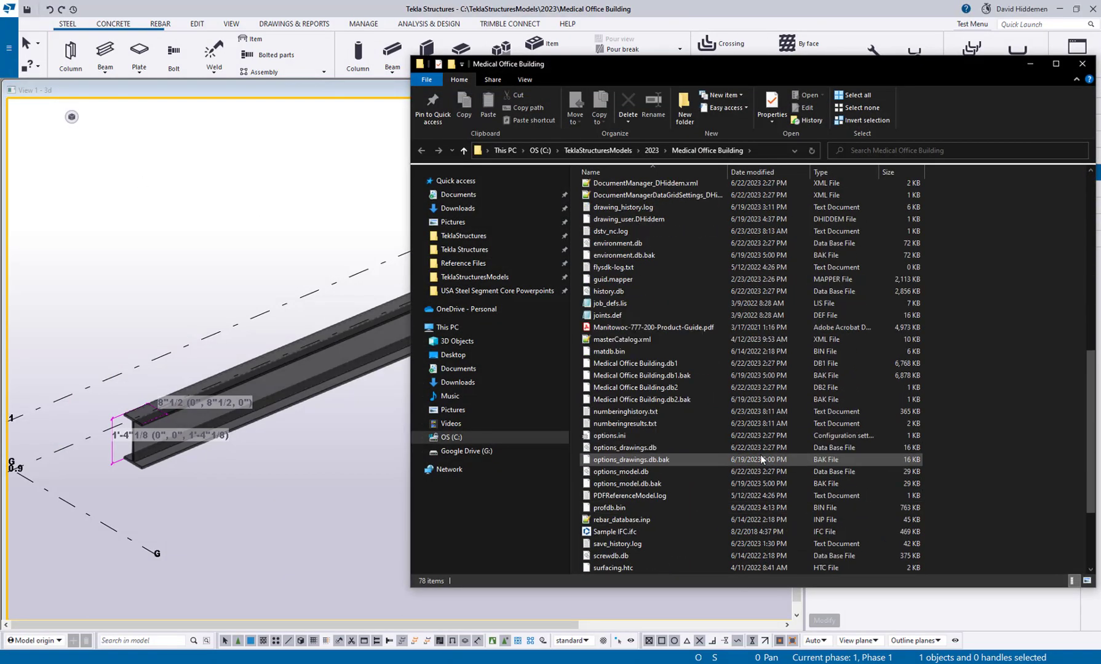
click(616, 508)
scroll(788, 471, down, 1)
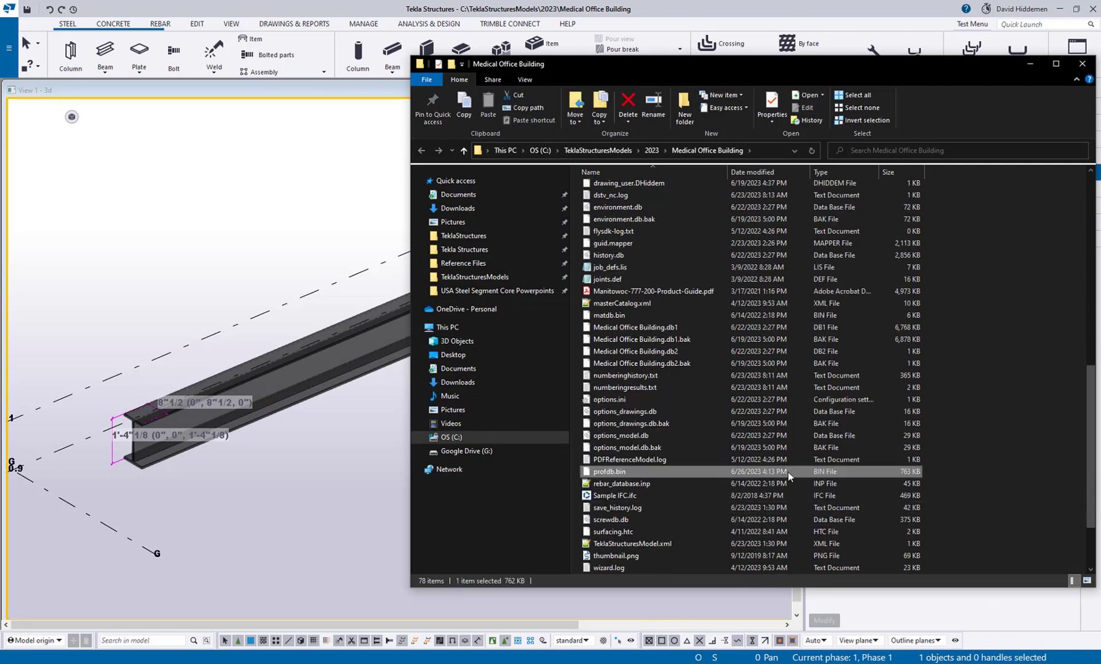
scroll(788, 471, down, 2)
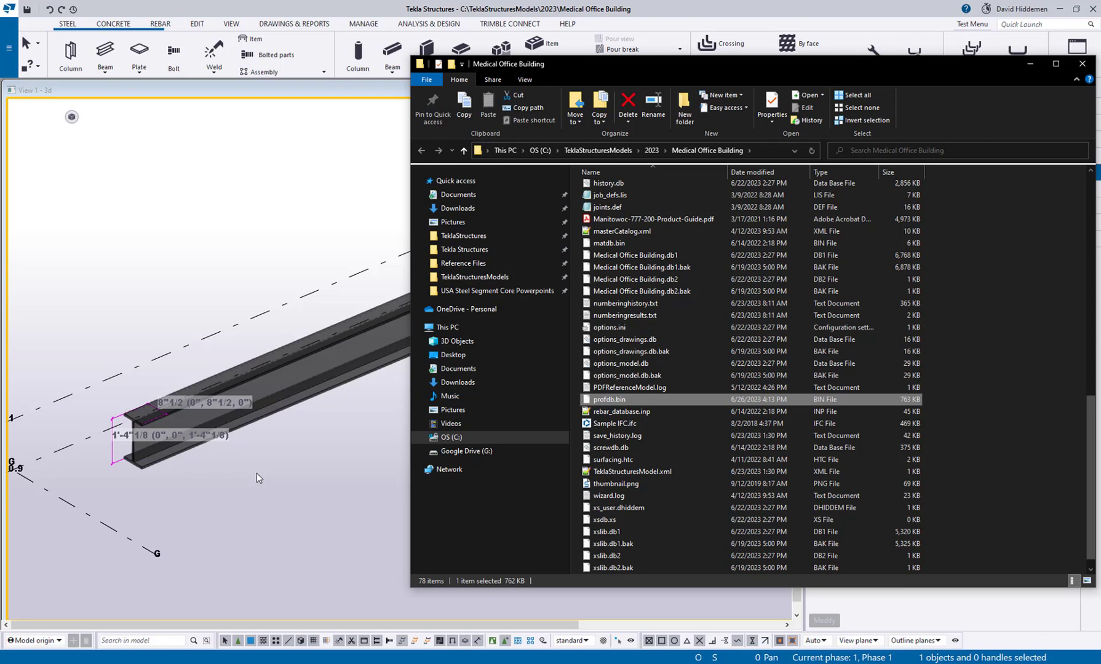
Close the folder window, hide the Properties pane and redraw the model view
click(1083, 64)
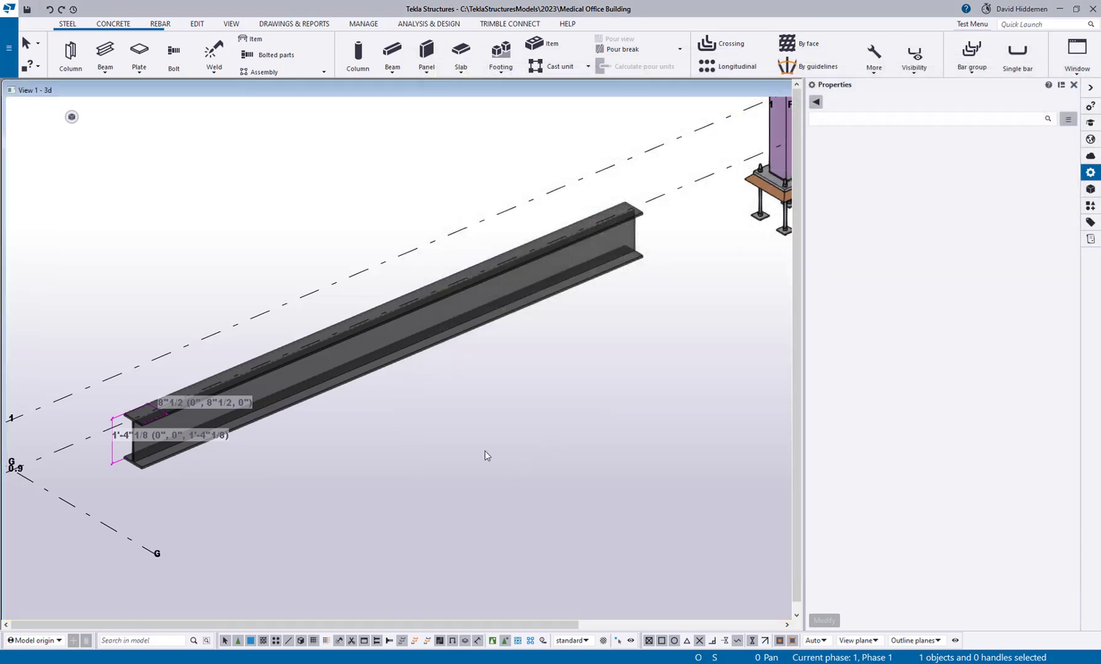
scroll(244, 252, down, 3)
scroll(245, 254, down, 5)
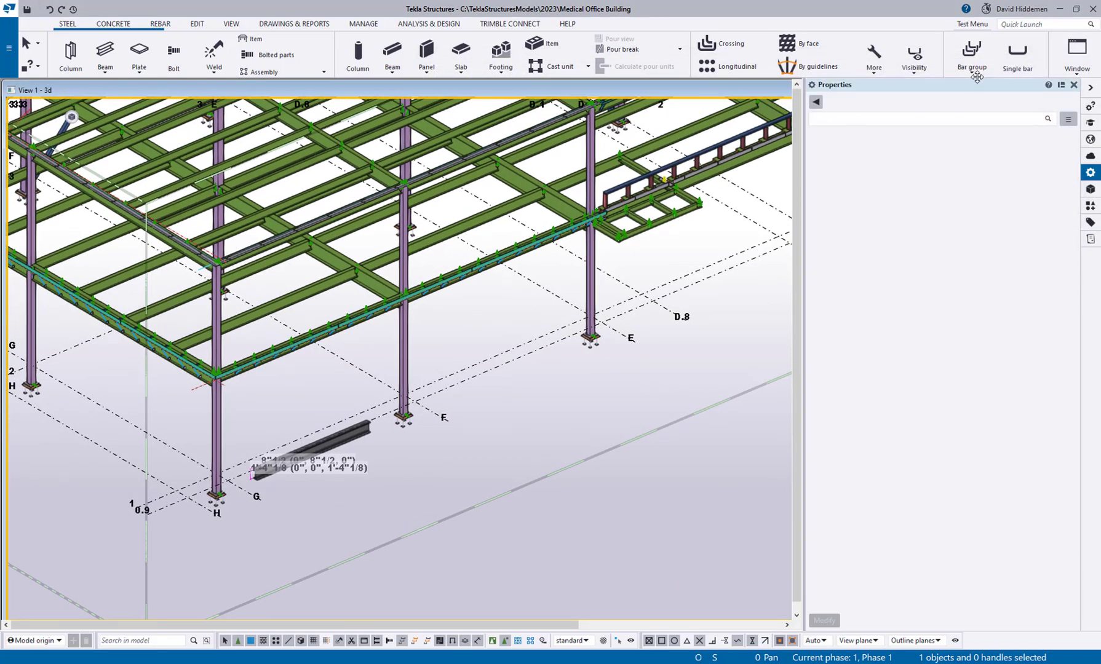
click(1074, 86)
right_click(439, 450)
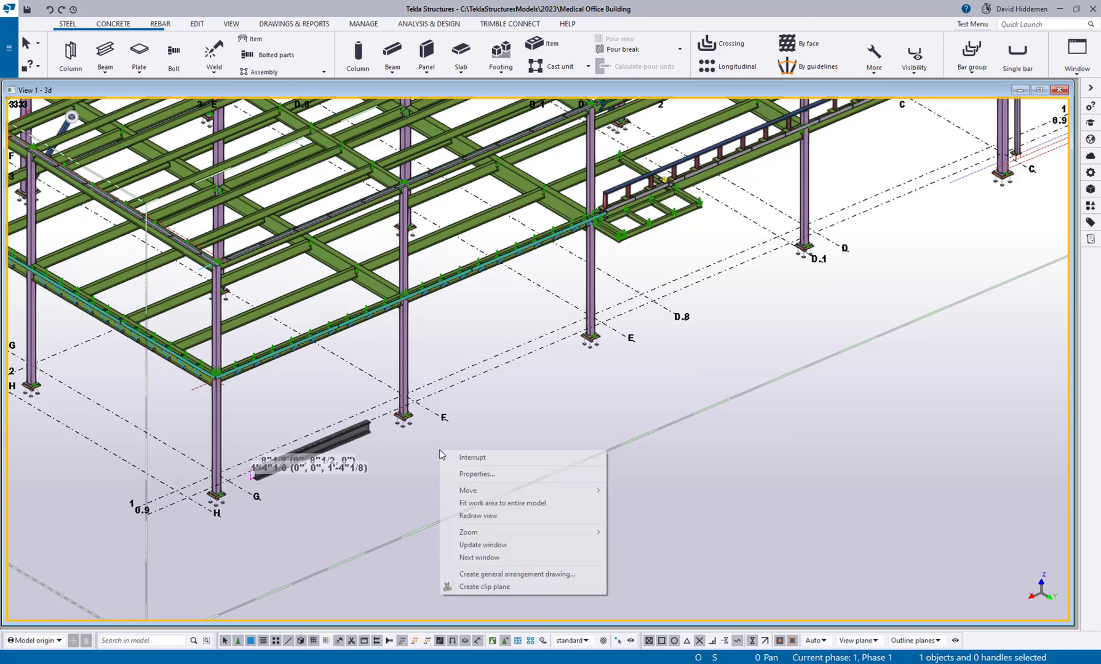
click(492, 516)
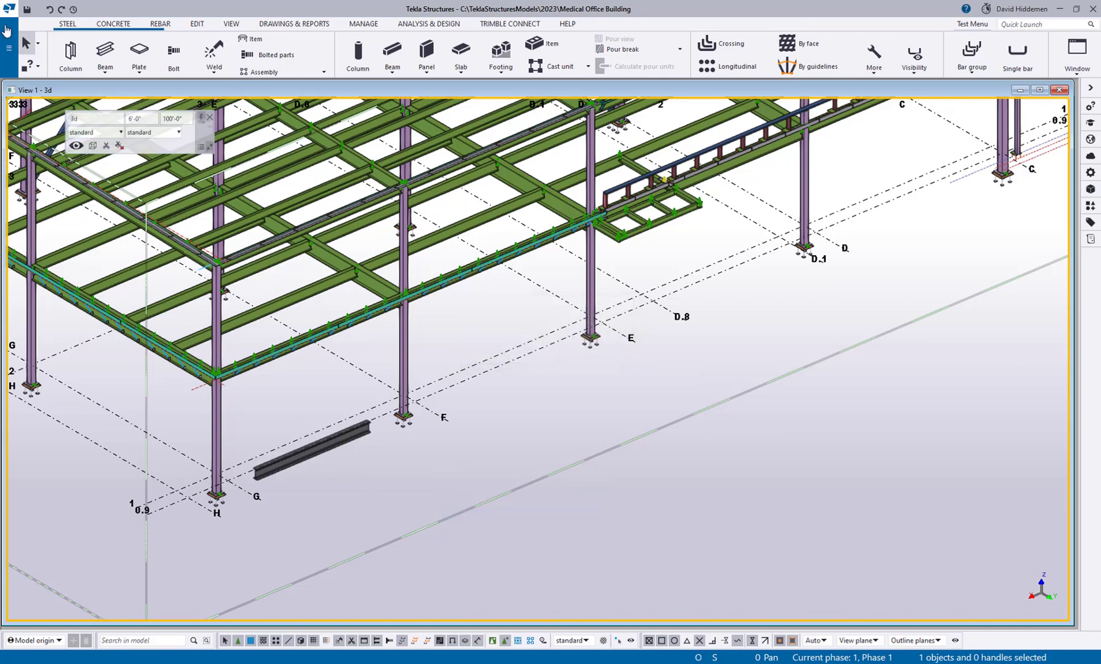
Open the Profile catalog and expand the Circular sections > Round and I profiles groups
click(9, 47)
click(62, 304)
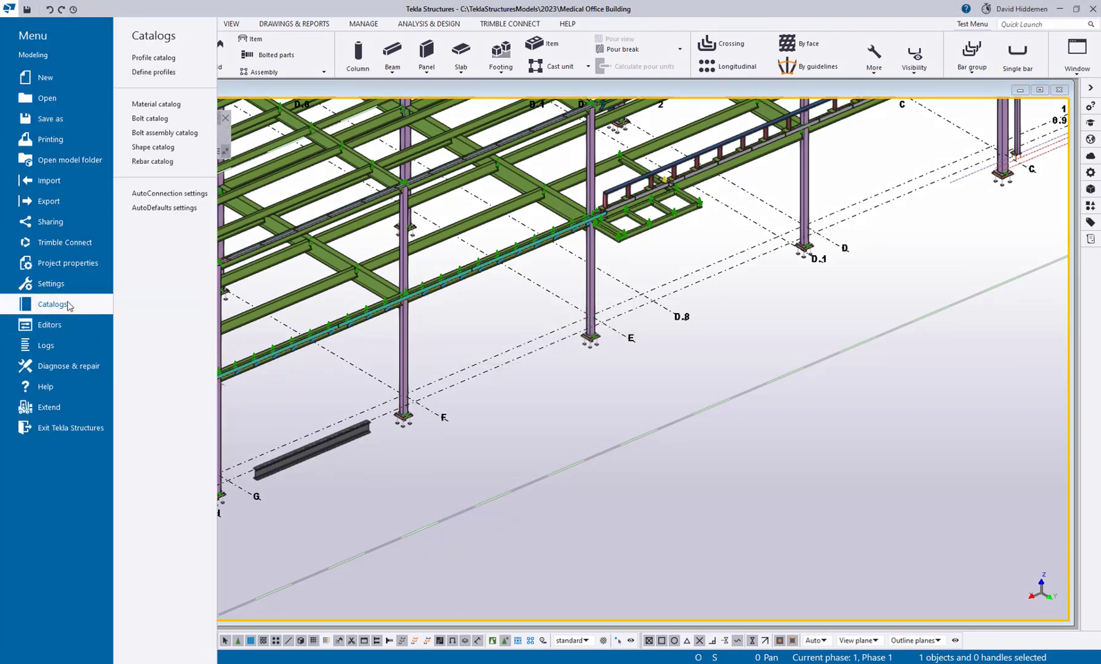
click(154, 57)
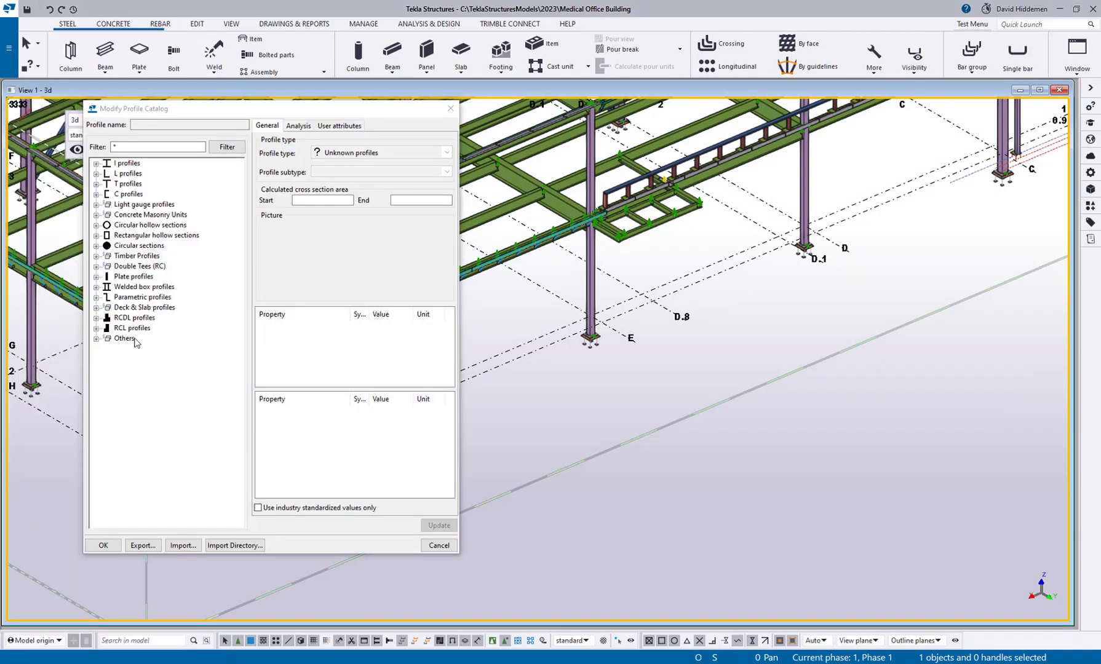
click(95, 245)
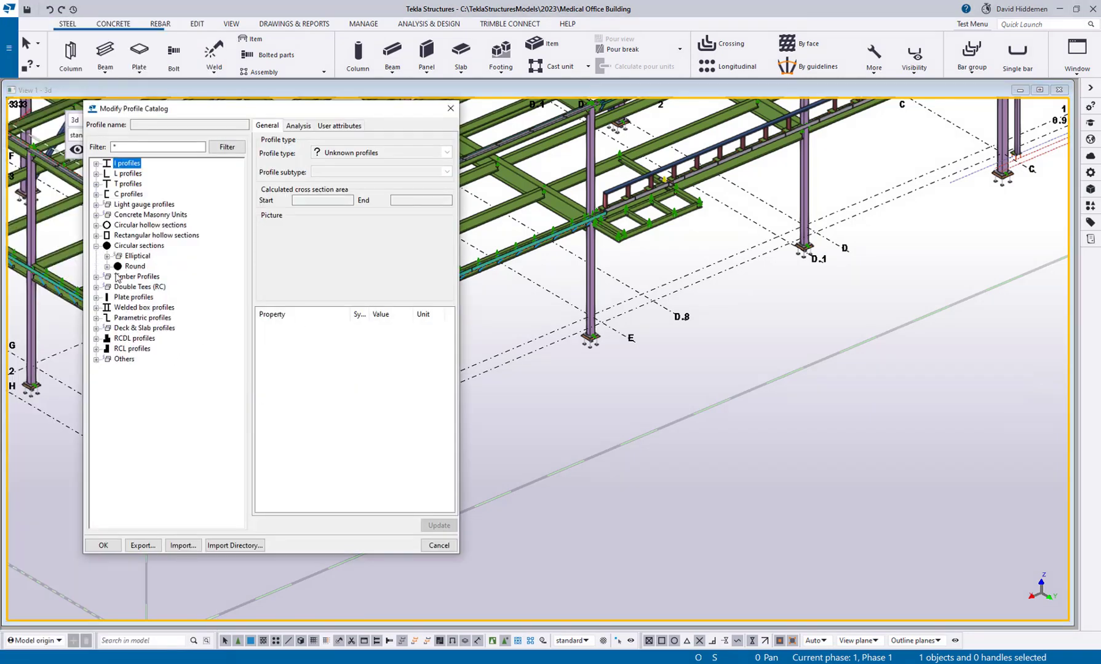
click(107, 256)
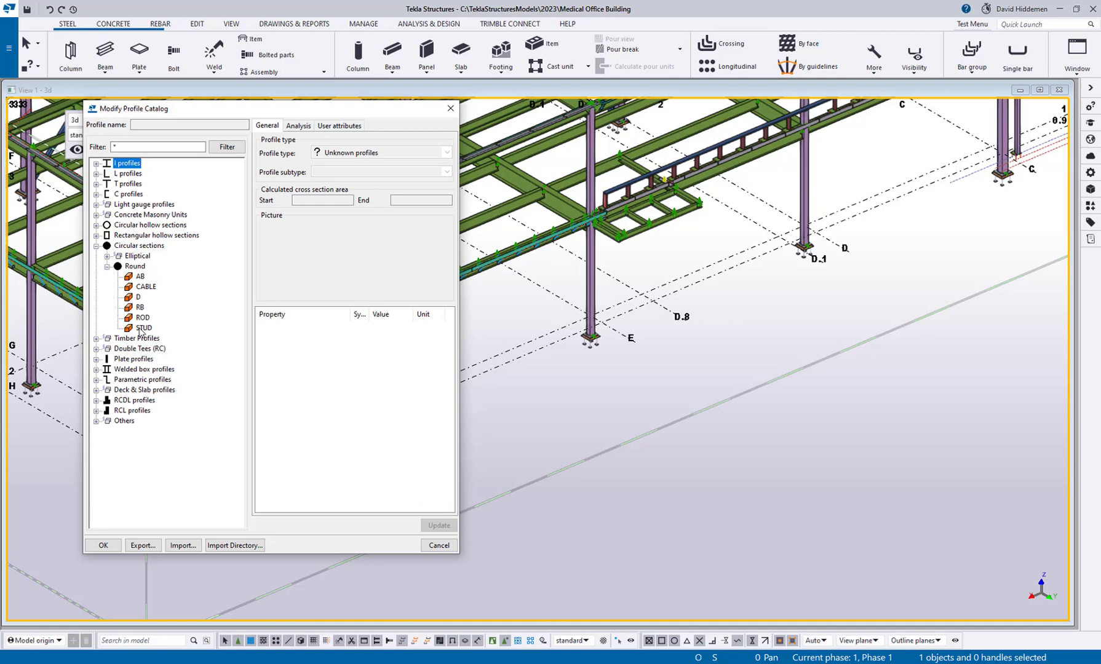
click(96, 163)
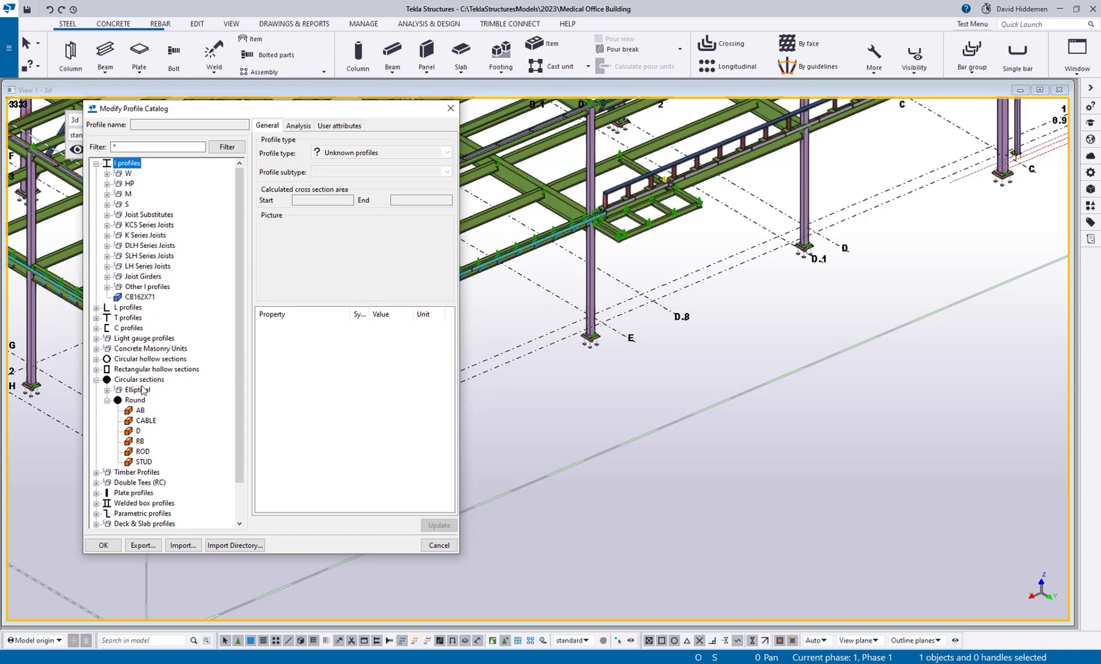
Review the CB162X71, CABLE and AB profiles, including AB's 1"15/16 diameter
click(126, 297)
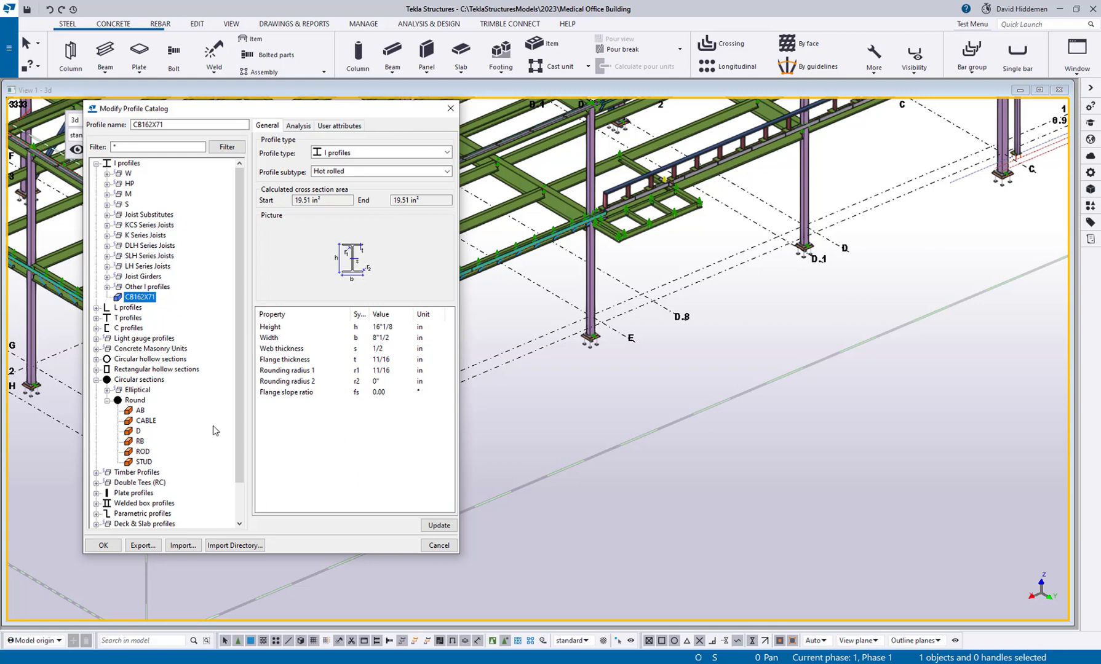
click(143, 423)
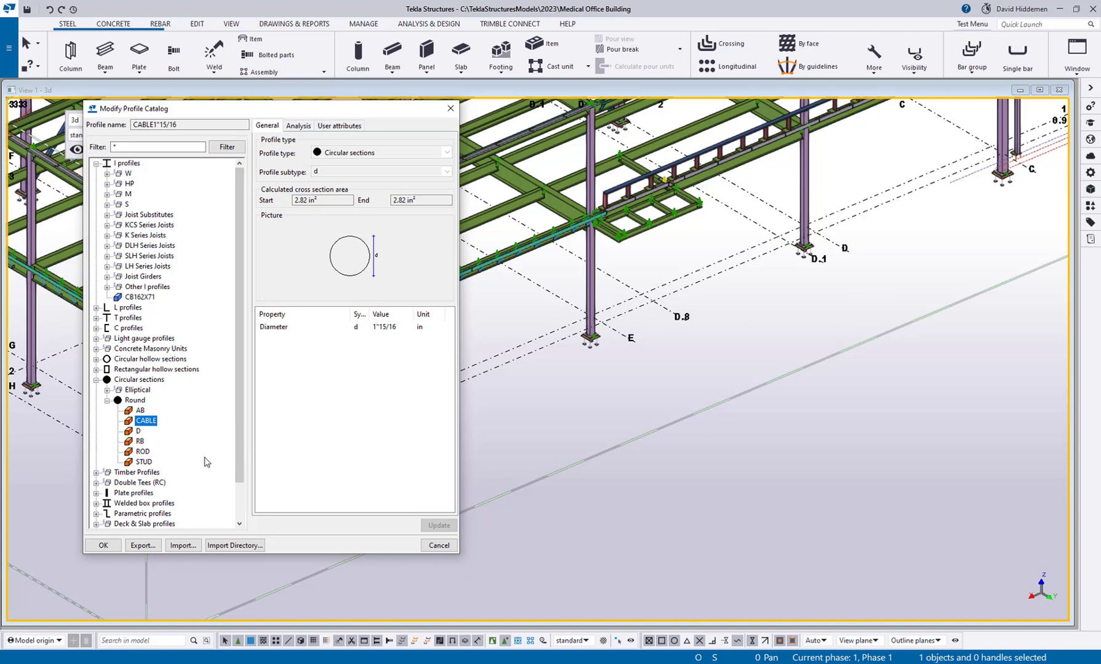
click(140, 410)
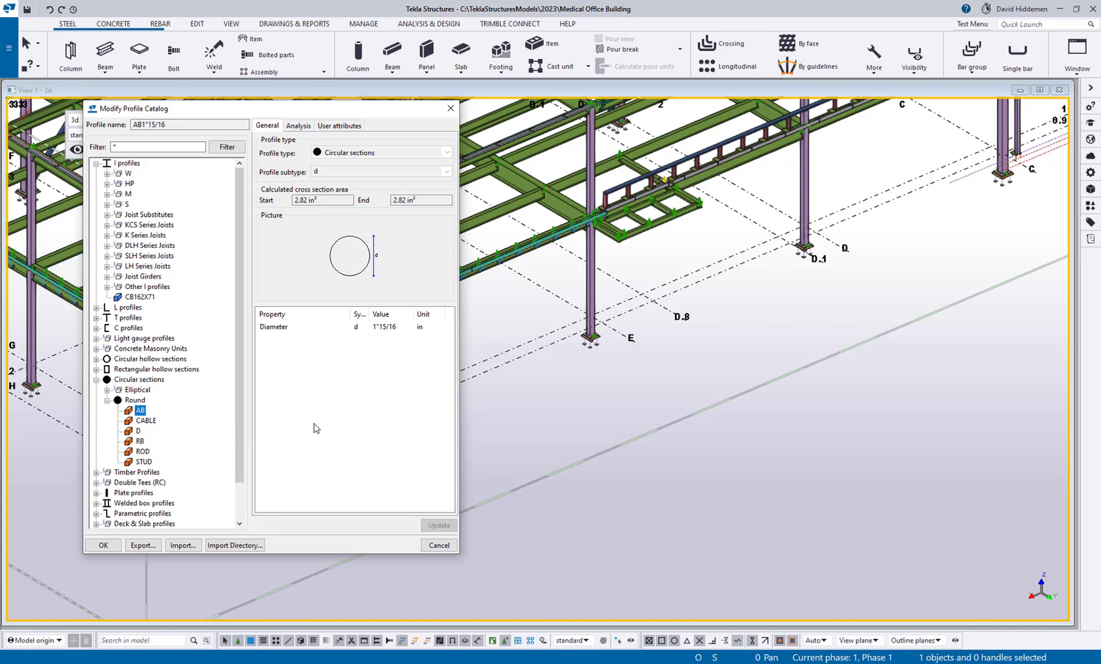
click(383, 330)
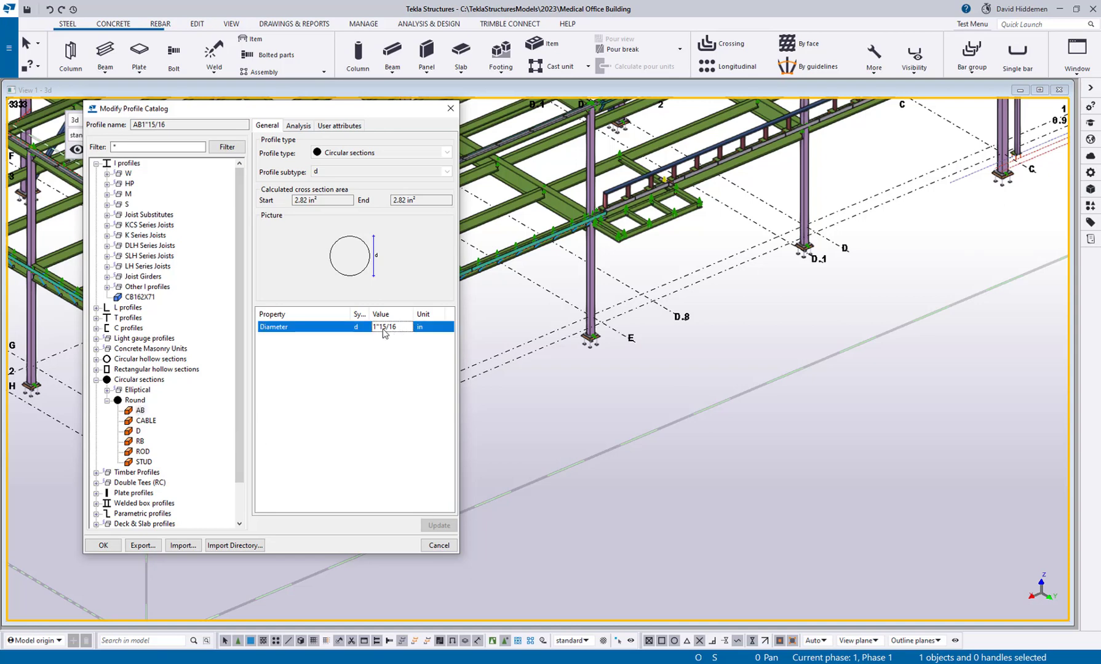
Start a steel beam with the Rod preset and an AB profile of 3" diameter
click(451, 108)
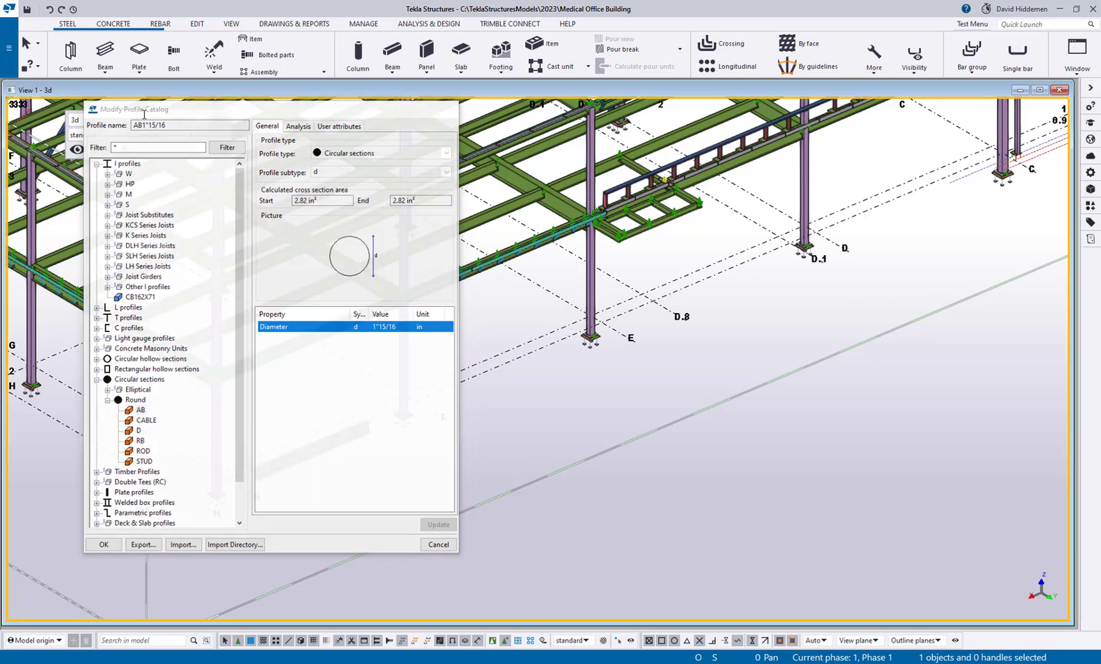
click(105, 52)
scroll(475, 381, up, 3)
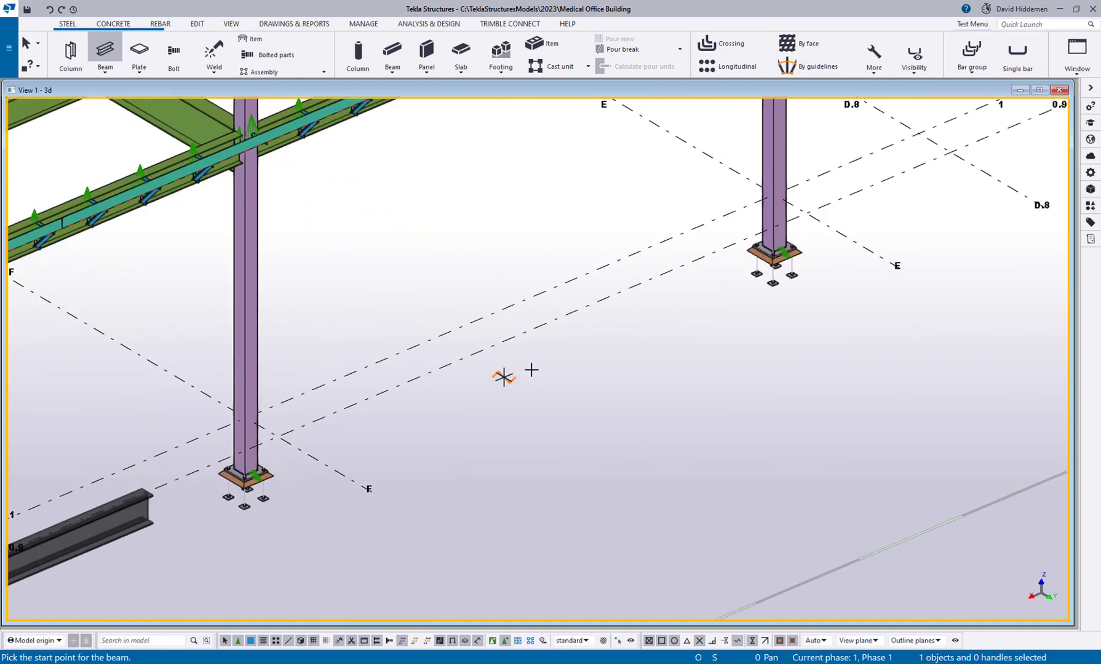
click(1091, 172)
click(942, 101)
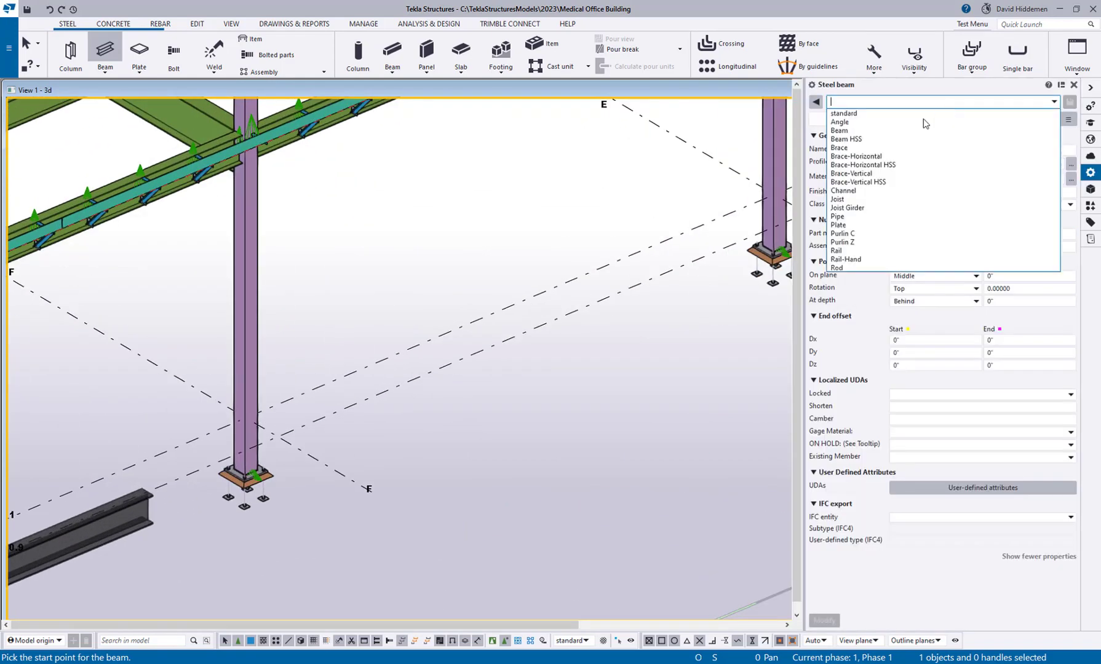
click(876, 269)
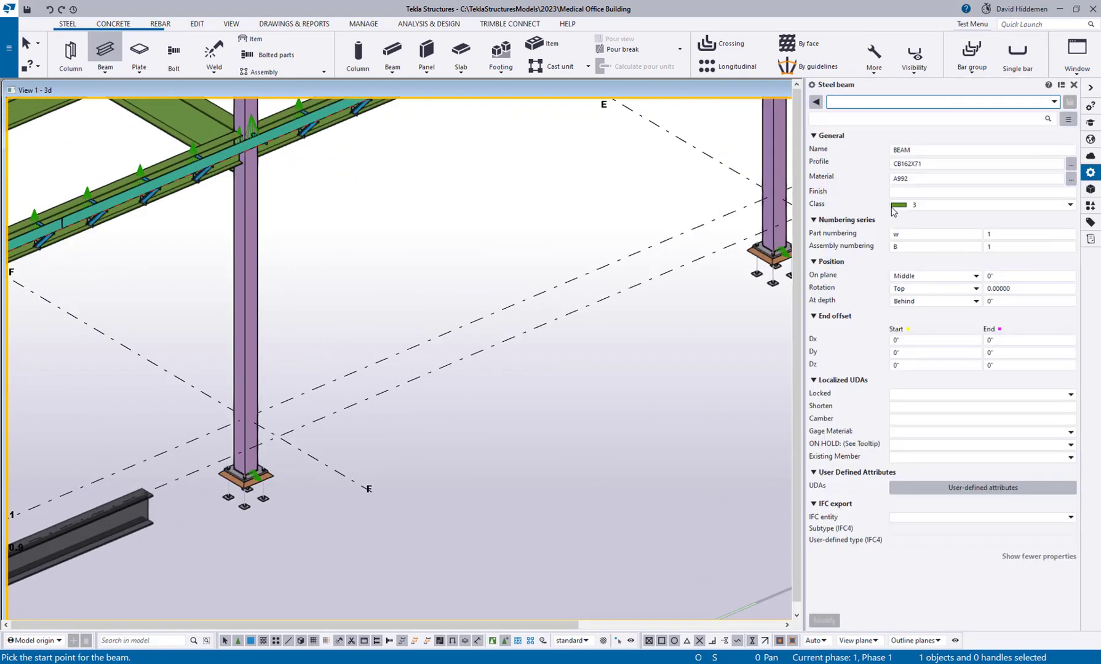
click(1071, 164)
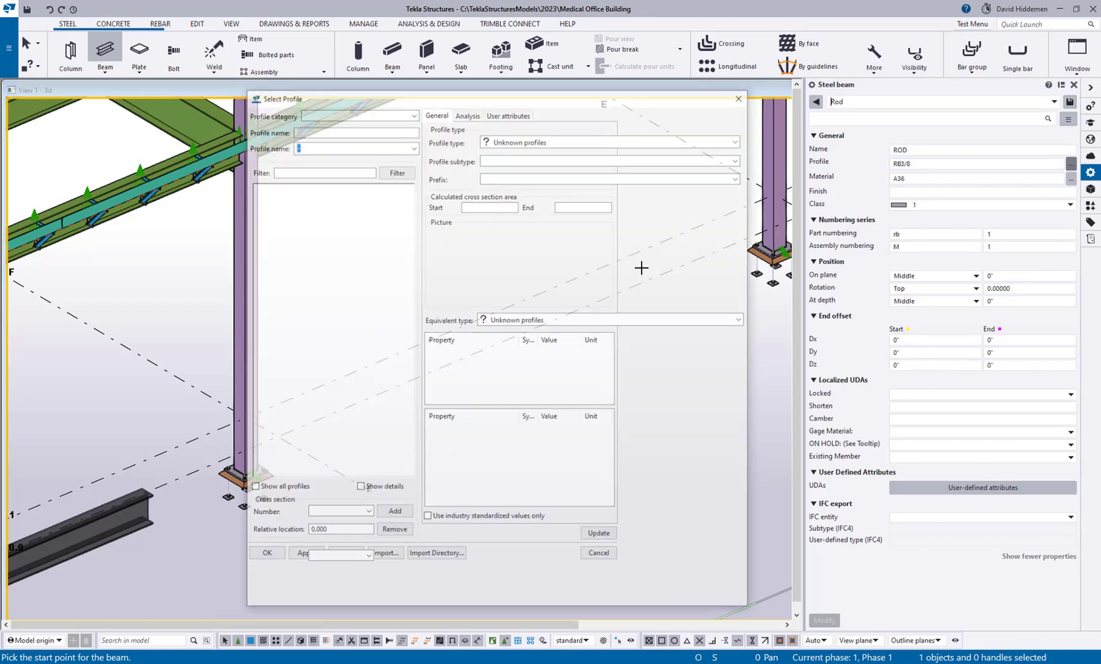
click(301, 269)
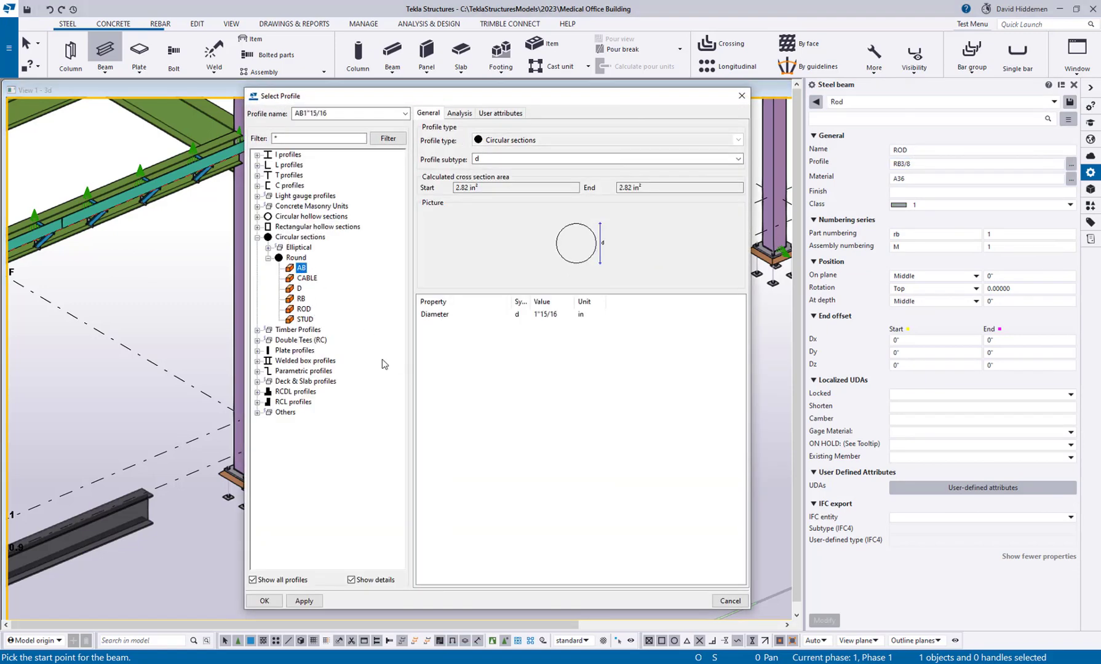
double_click(547, 315)
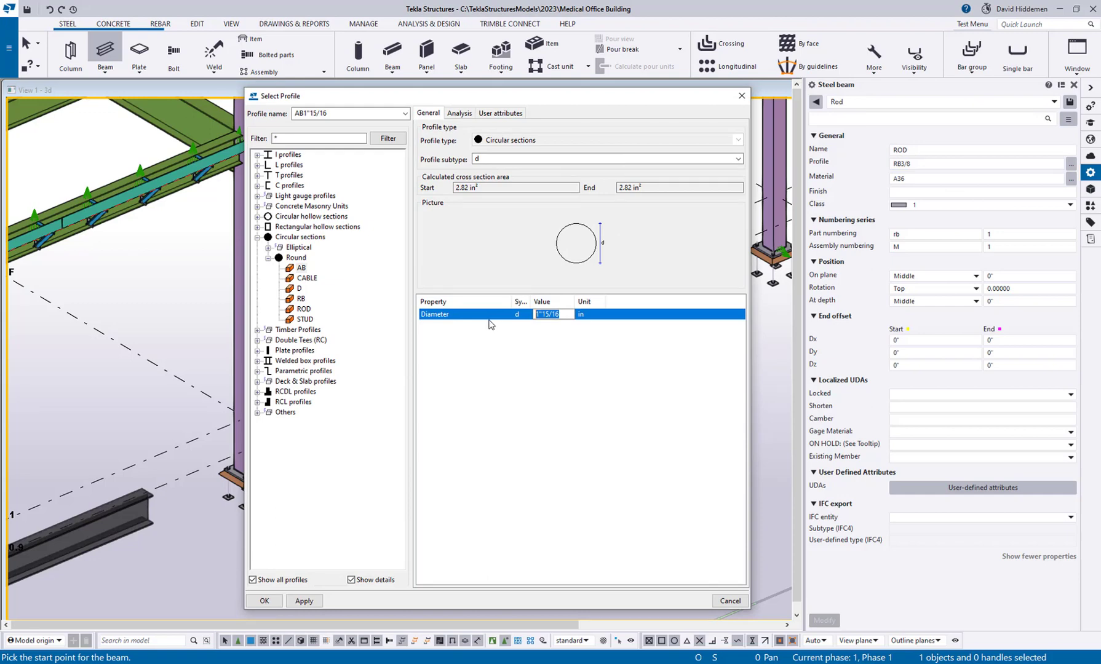
text(3)
click(264, 601)
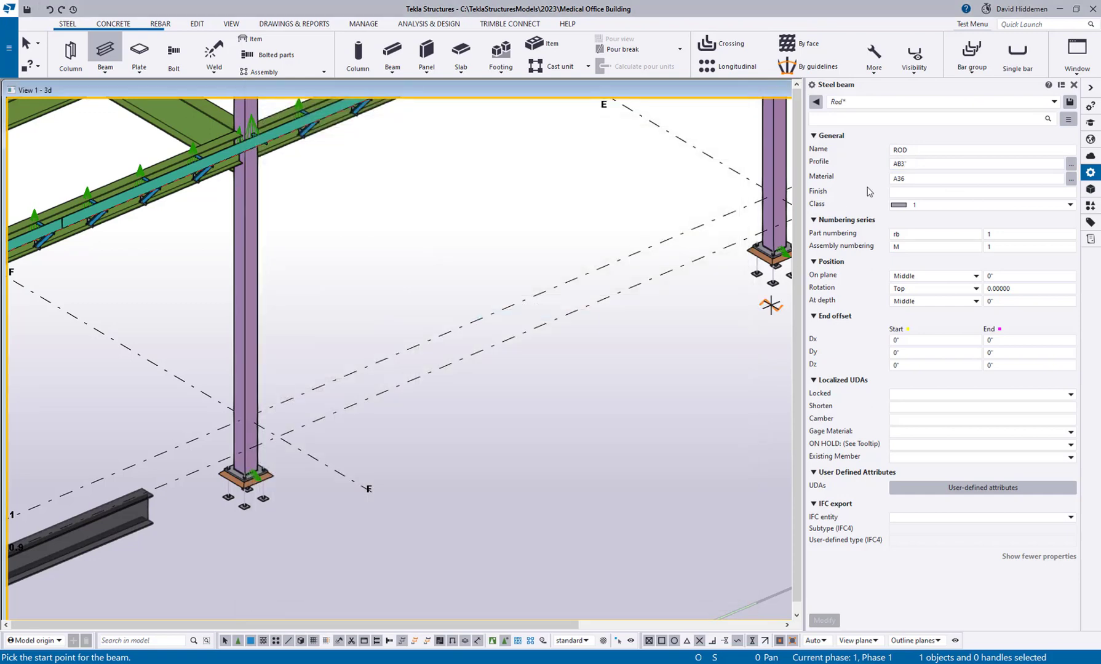
Place a 7'-0" AB3" rod between two points and end beam creation
click(438, 367)
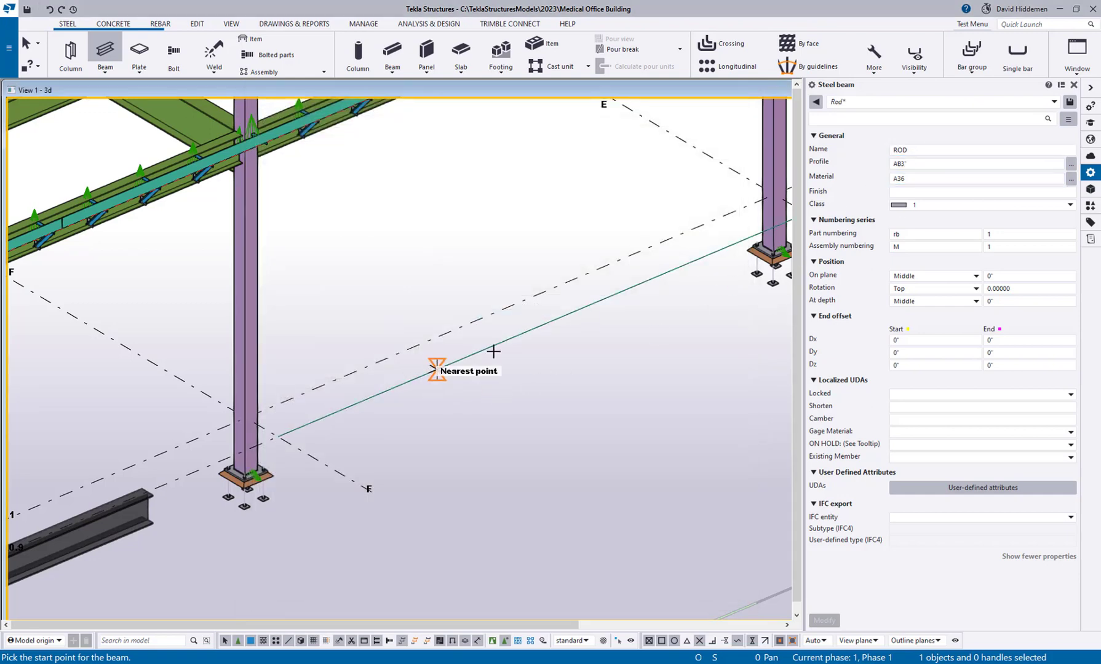
click(566, 314)
scroll(508, 355, up, 5)
right_click(498, 333)
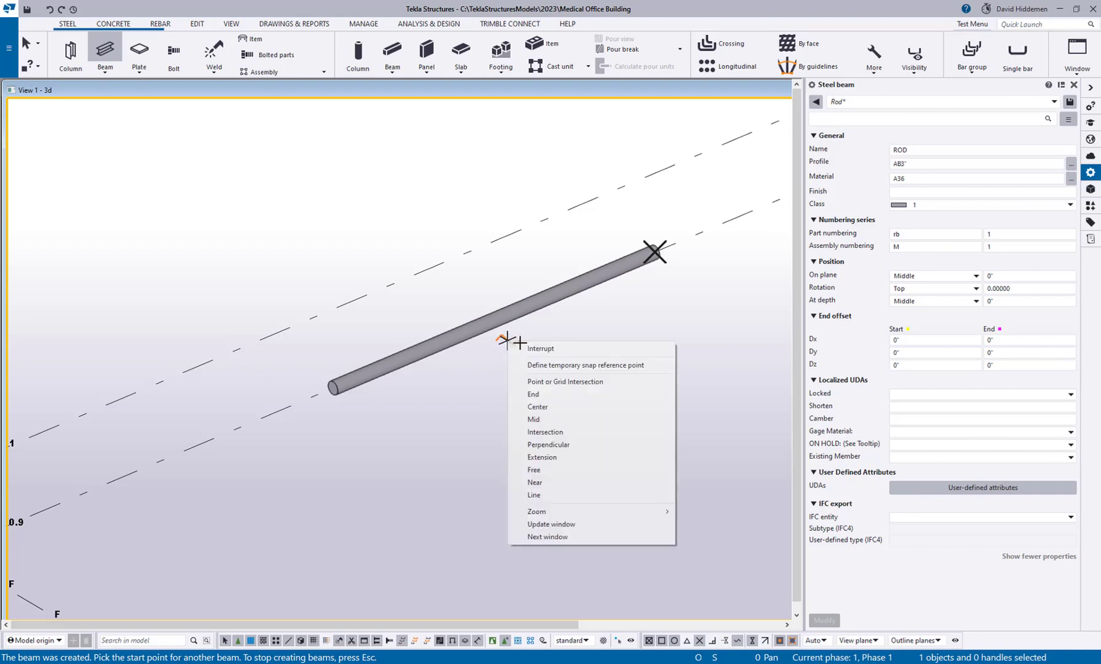
click(510, 346)
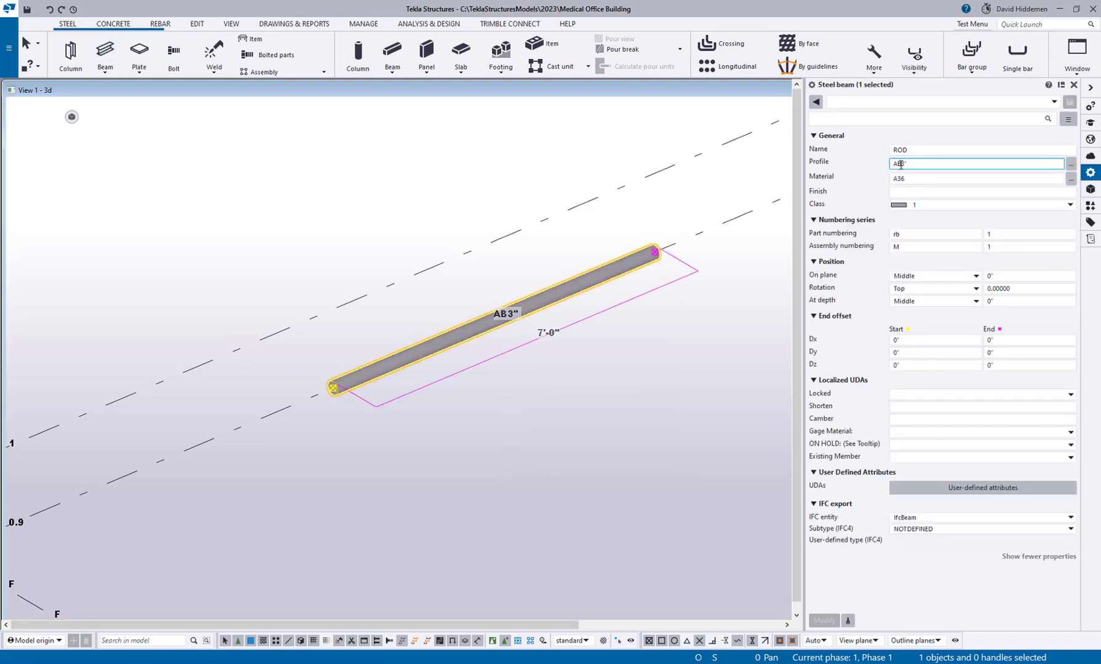
Change the rod's profile to AB1/2, apply it, and deselect the rod
drag(899, 165, 932, 176)
text(B)
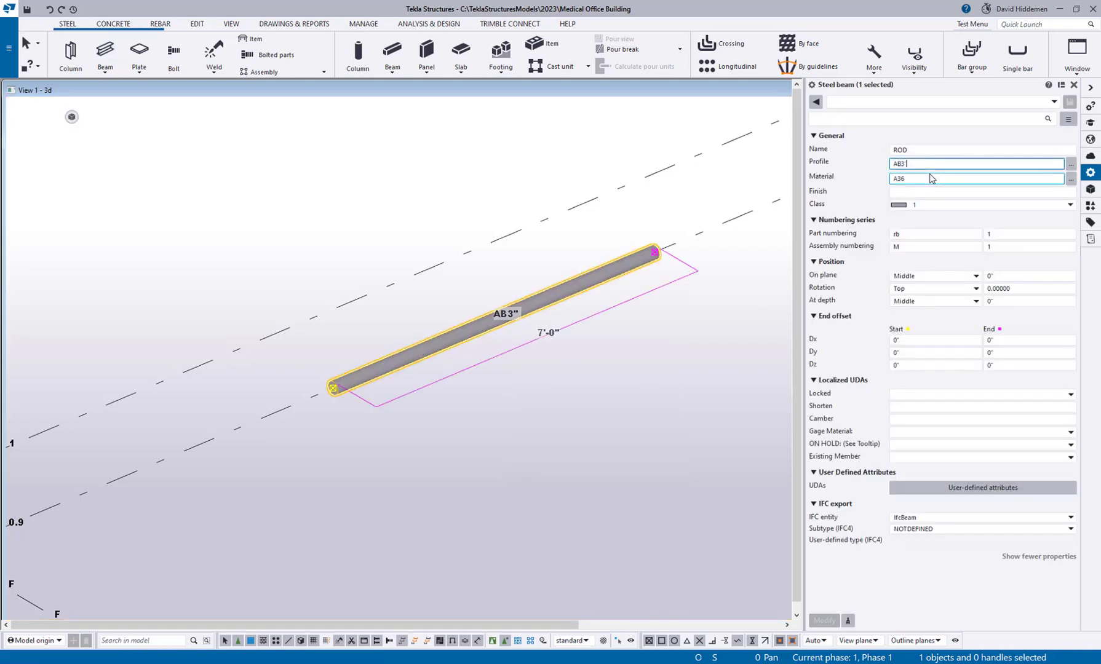
key(Tab)
text(1/2)
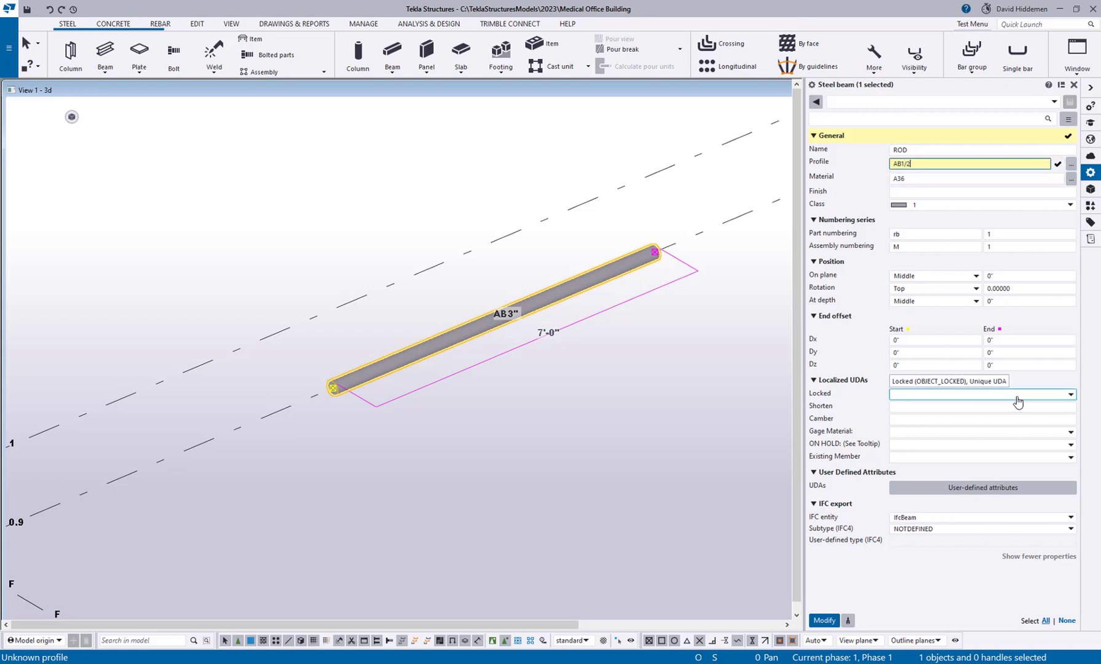
key(Return)
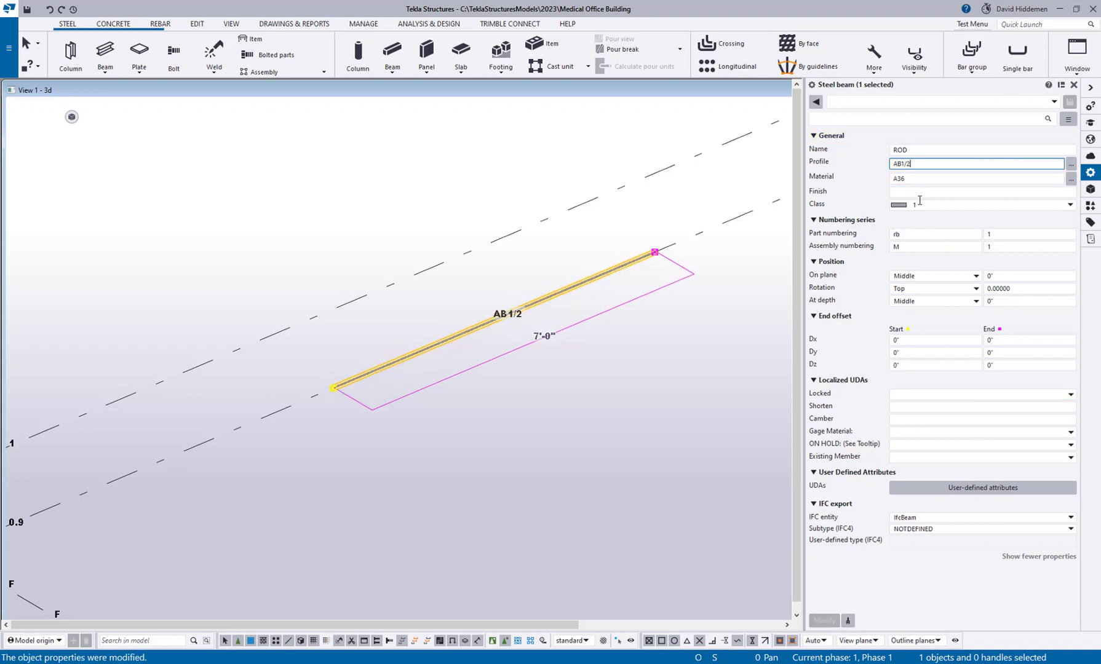
click(932, 192)
click(104, 283)
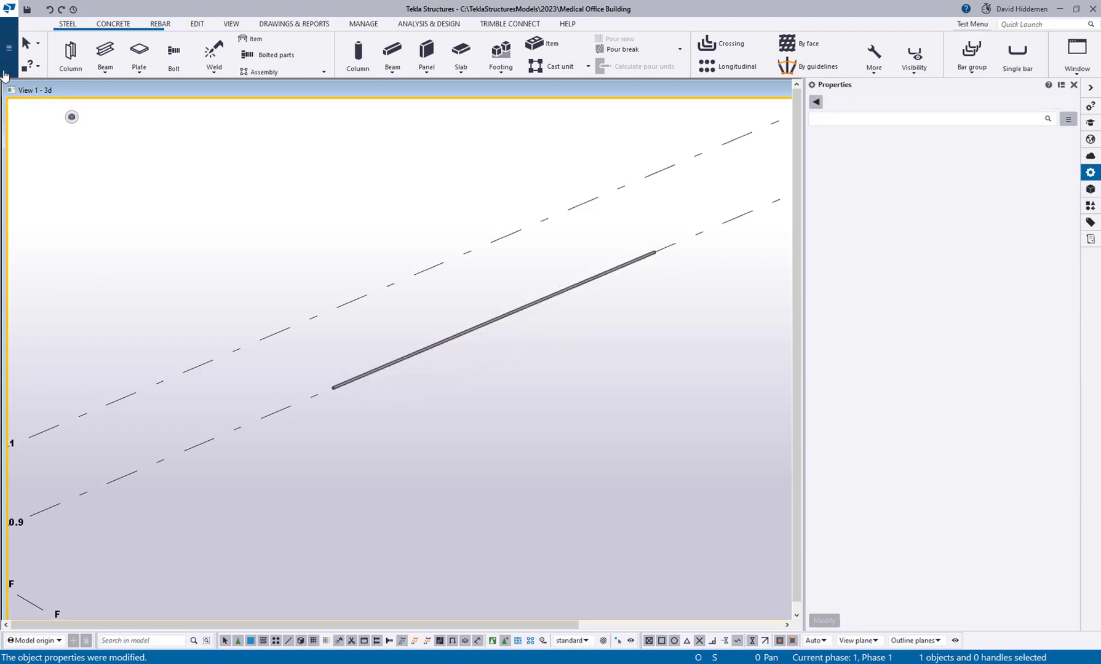
click(8, 47)
click(58, 312)
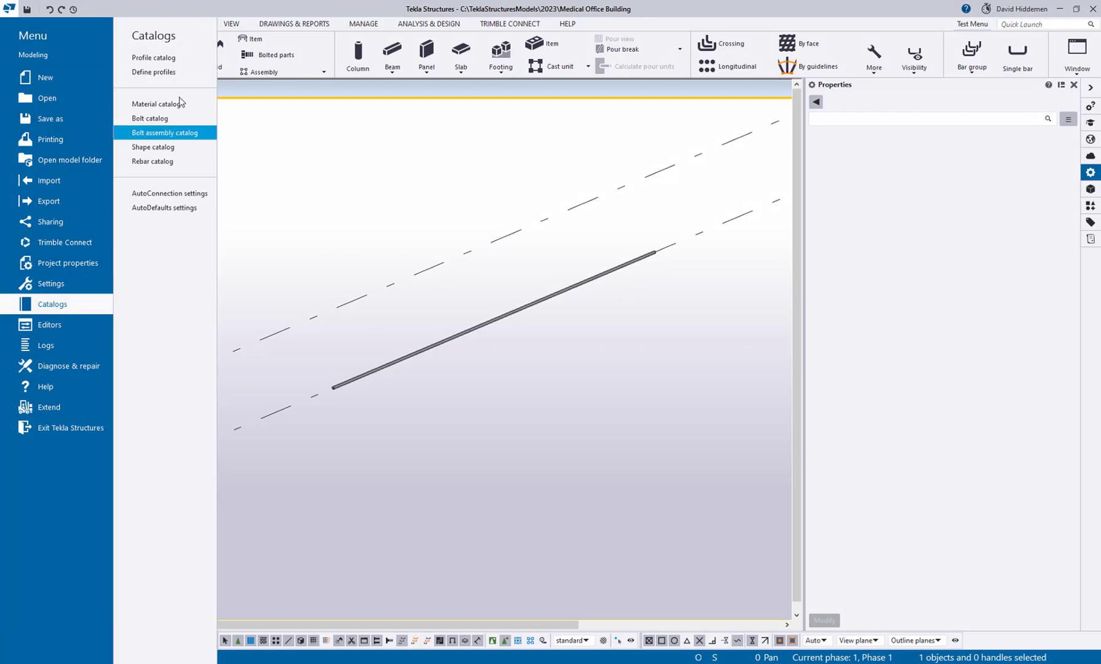
click(179, 58)
click(96, 245)
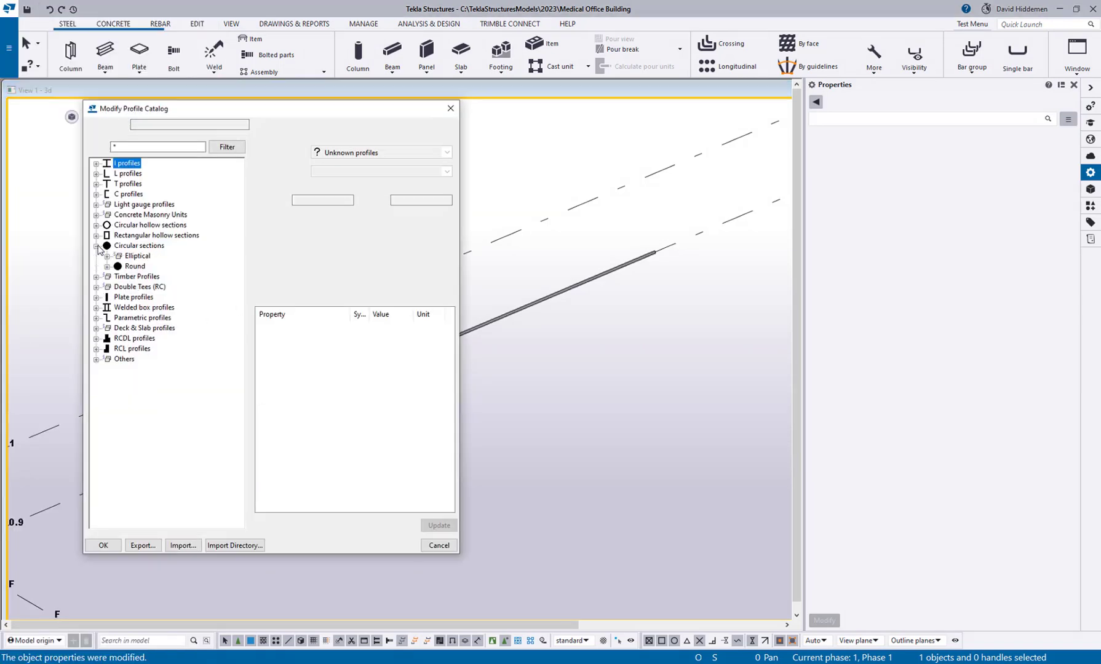
click(107, 266)
click(140, 278)
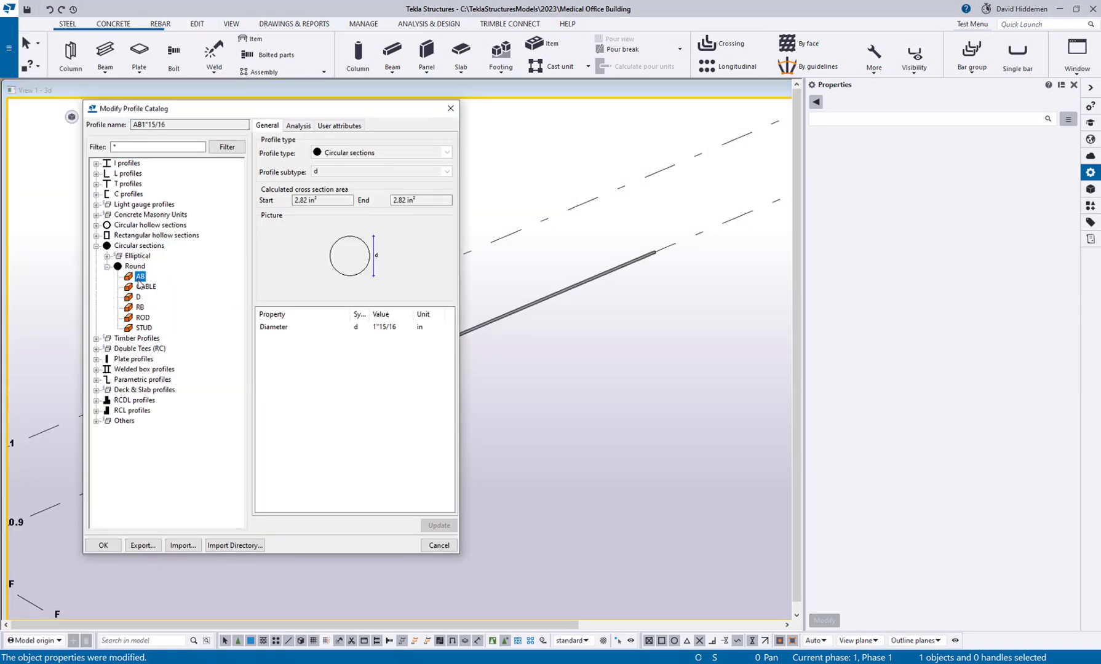
right_click(140, 281)
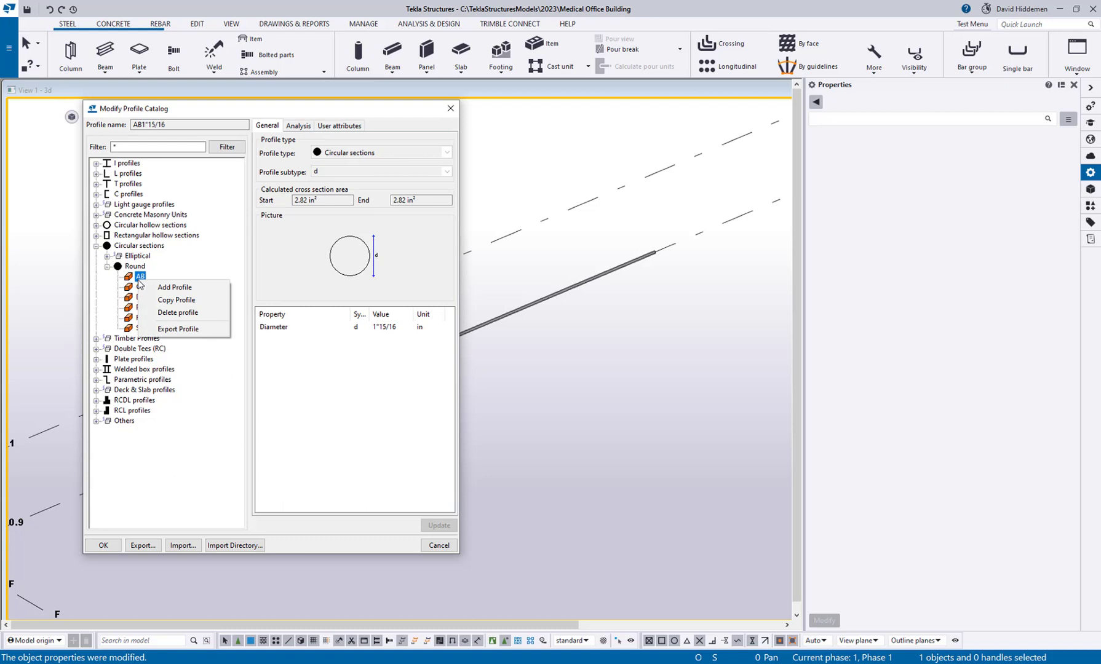
click(177, 300)
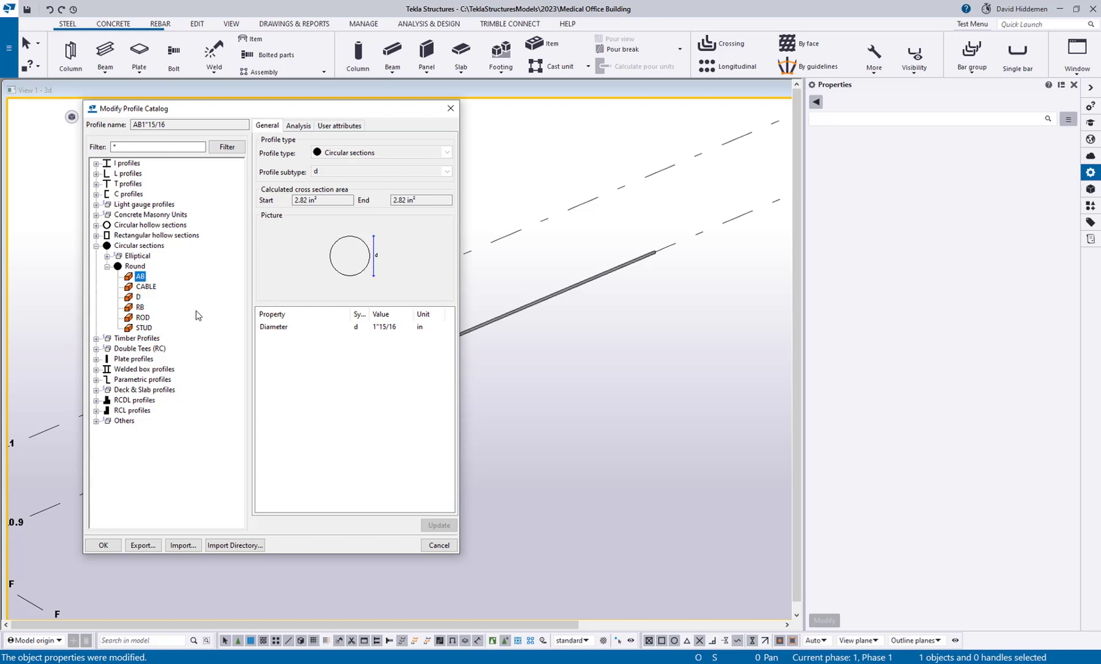
right_click(146, 287)
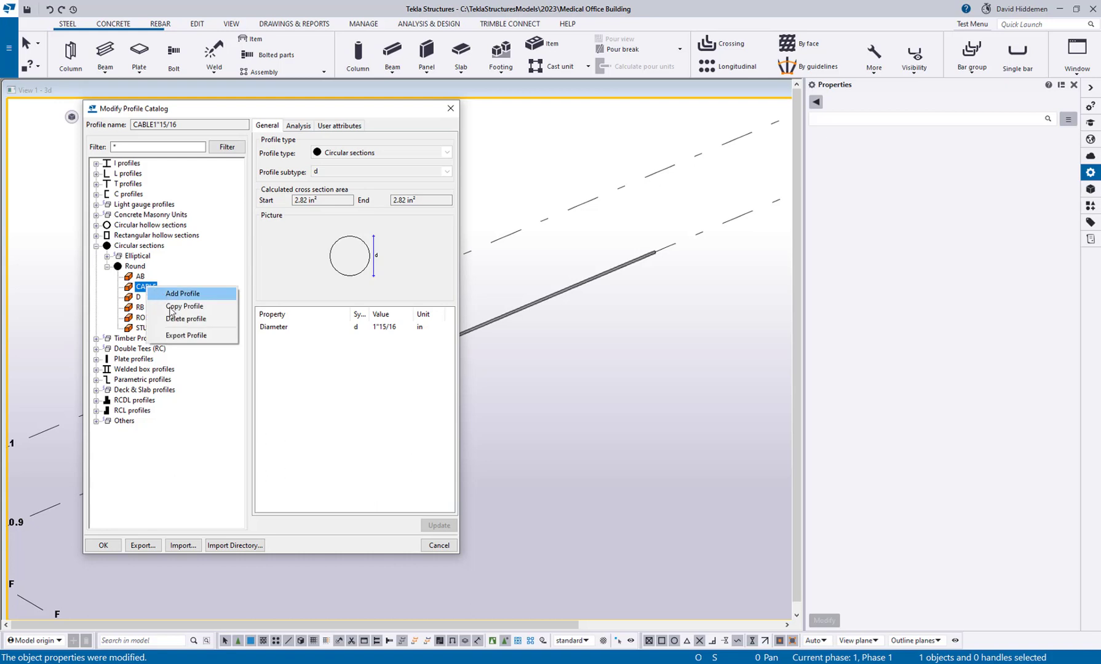
click(176, 305)
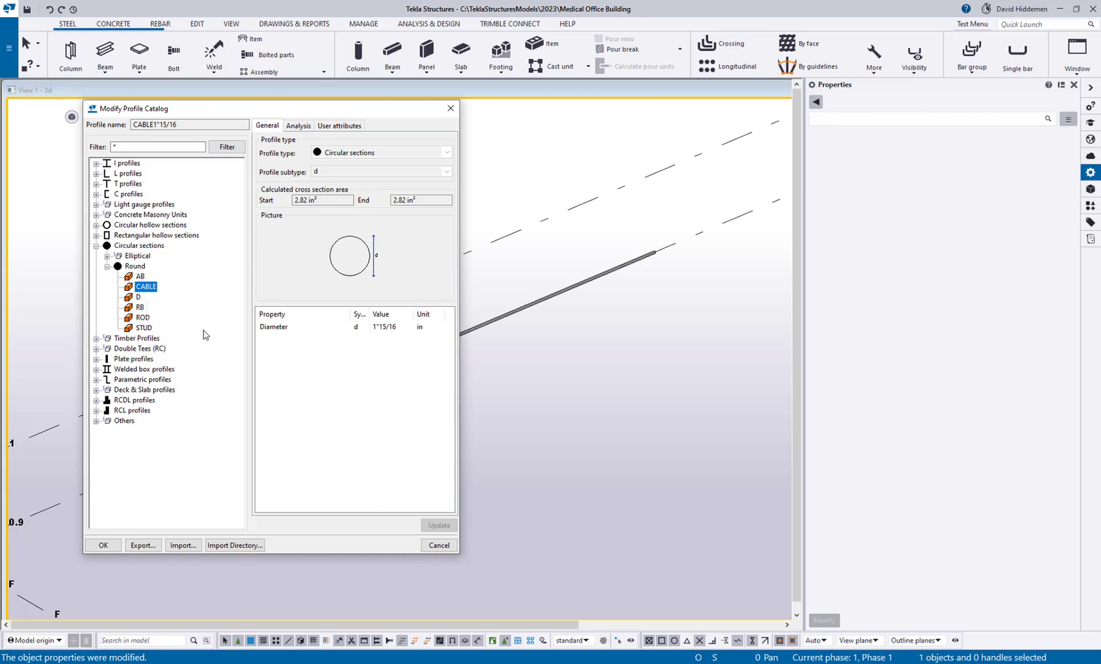
click(450, 108)
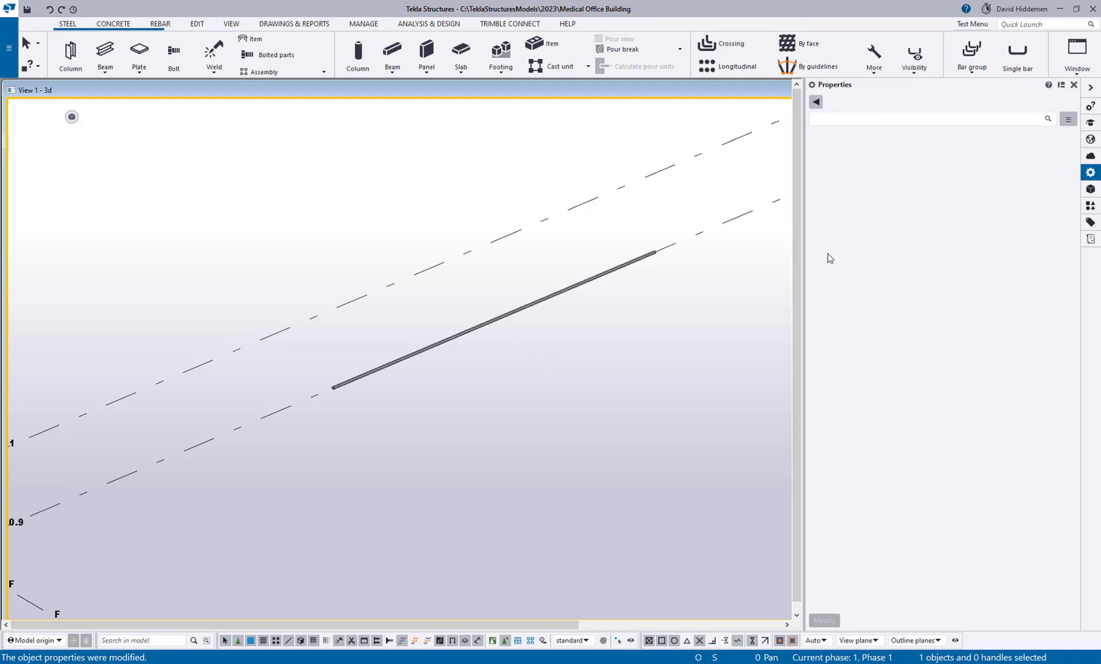
Launch the Directory browser by searching 'dir', and open Catalogs from its Advanced tab
click(1090, 205)
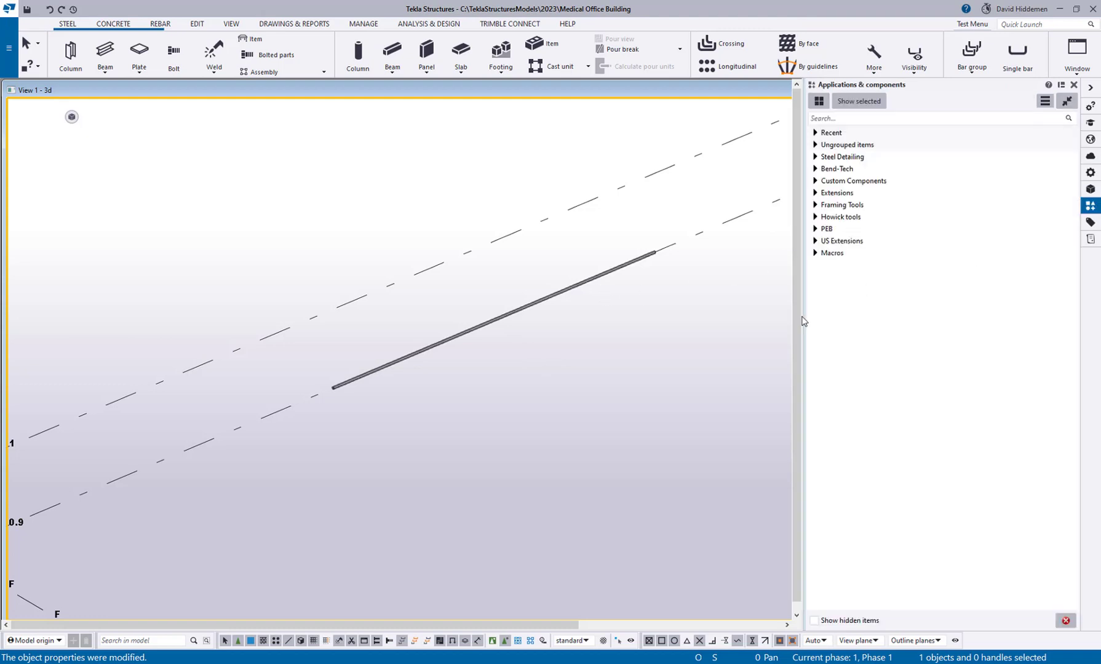
click(865, 116)
text(dir)
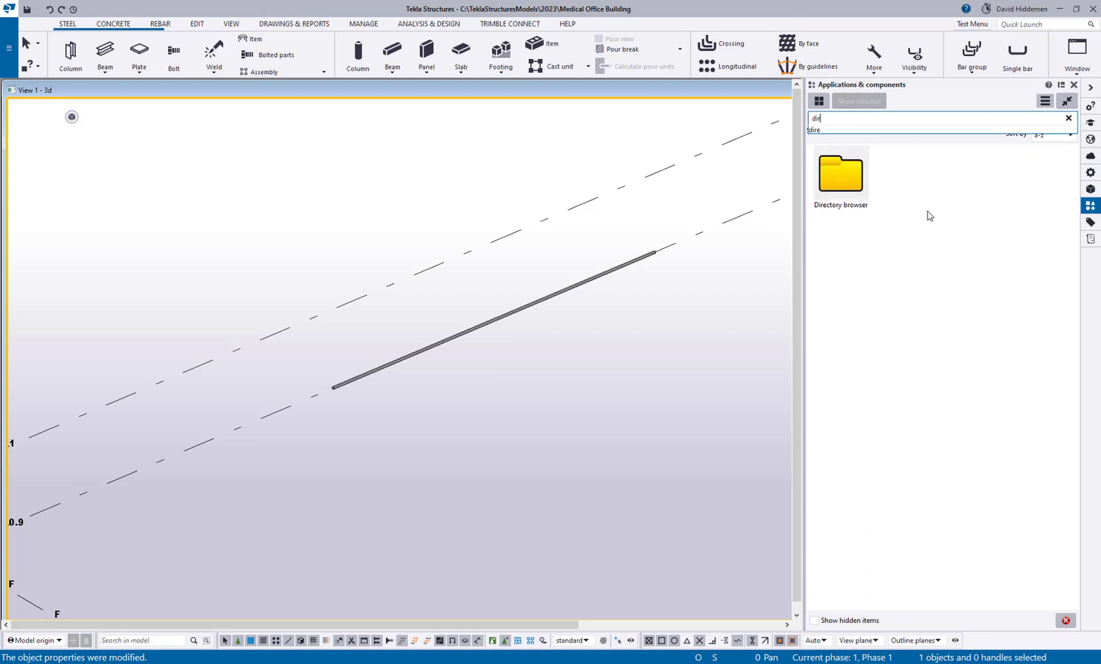
click(841, 177)
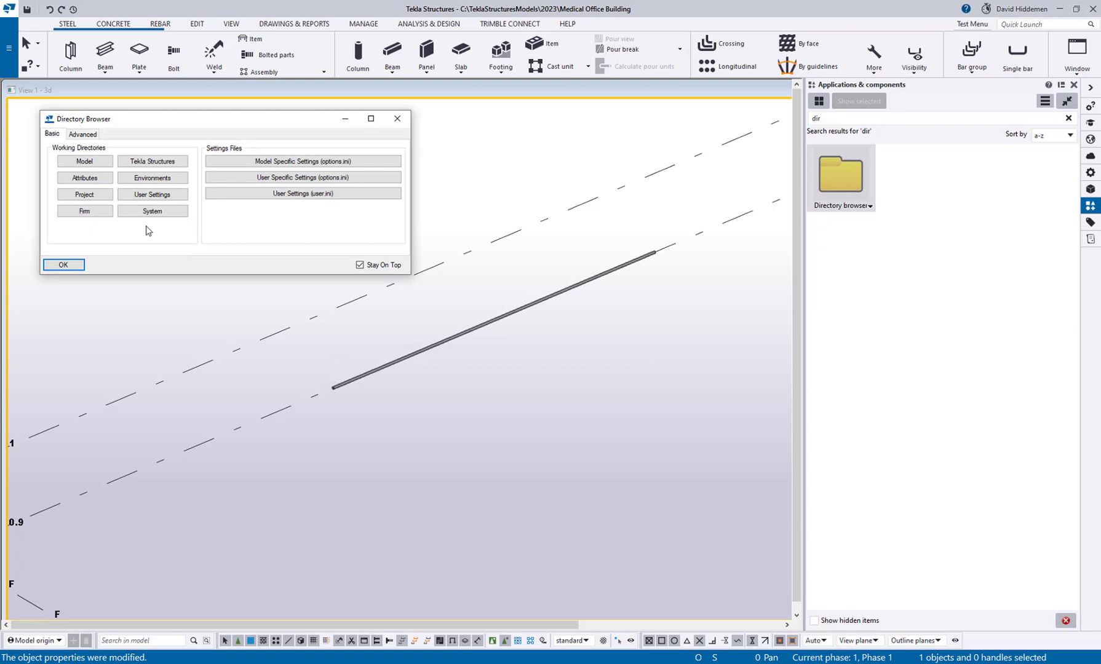
click(84, 134)
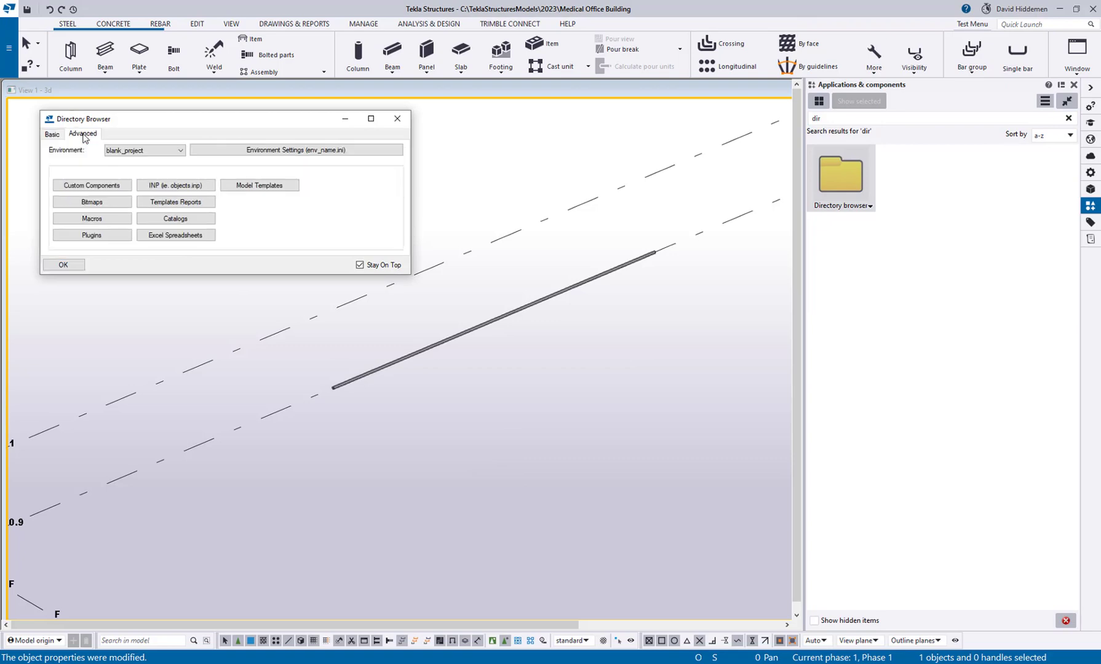
click(197, 222)
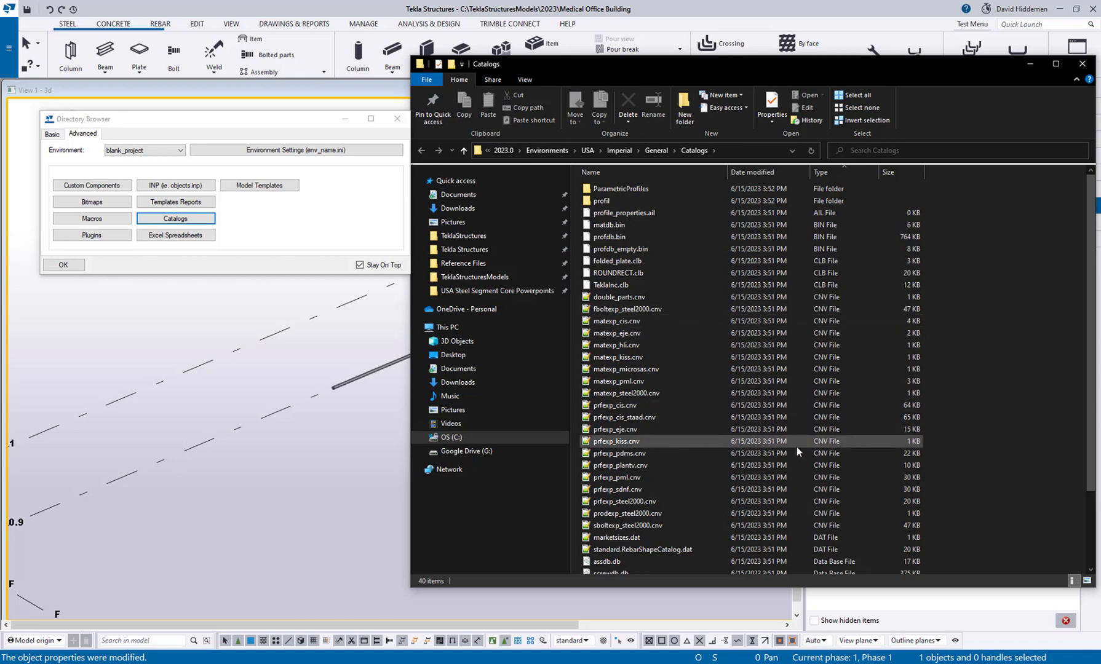
Scroll the Catalogs folder and select profitab.inp
scroll(795, 465, down, 3)
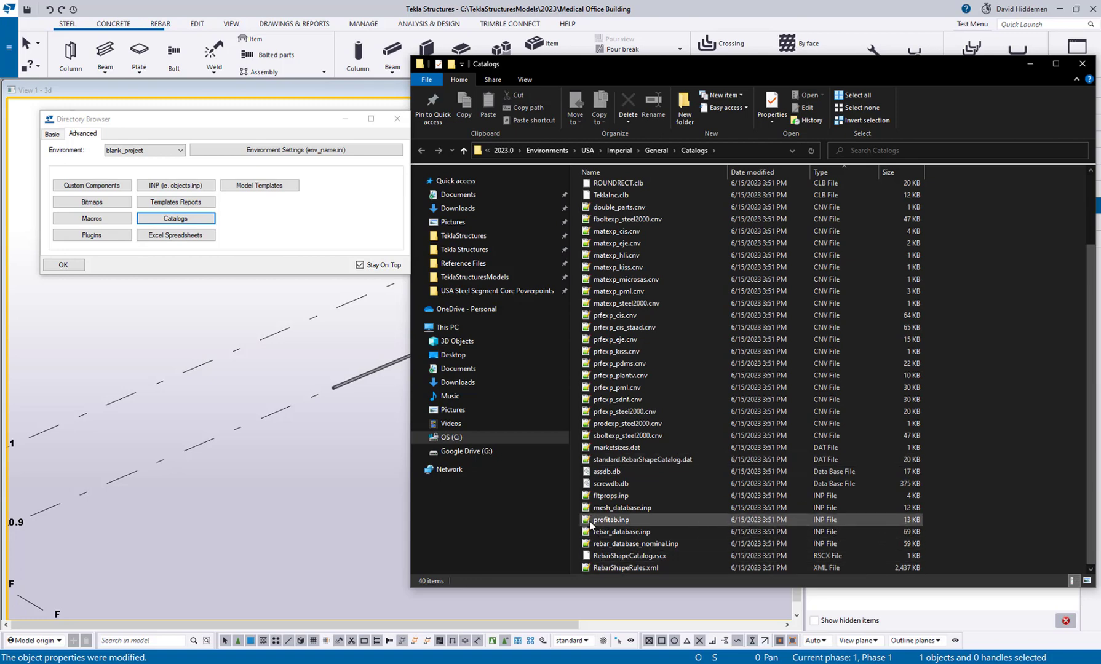
click(640, 520)
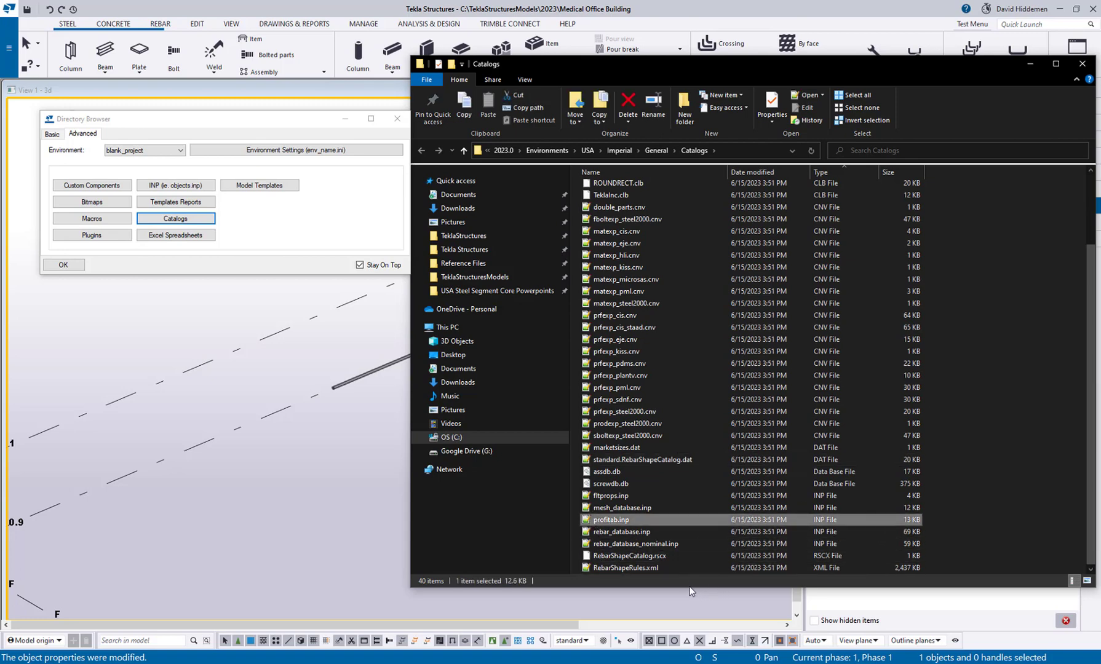
Open profitab.inp in Notepad++ and locate the FB prefix entry on line 33
double_click(586, 520)
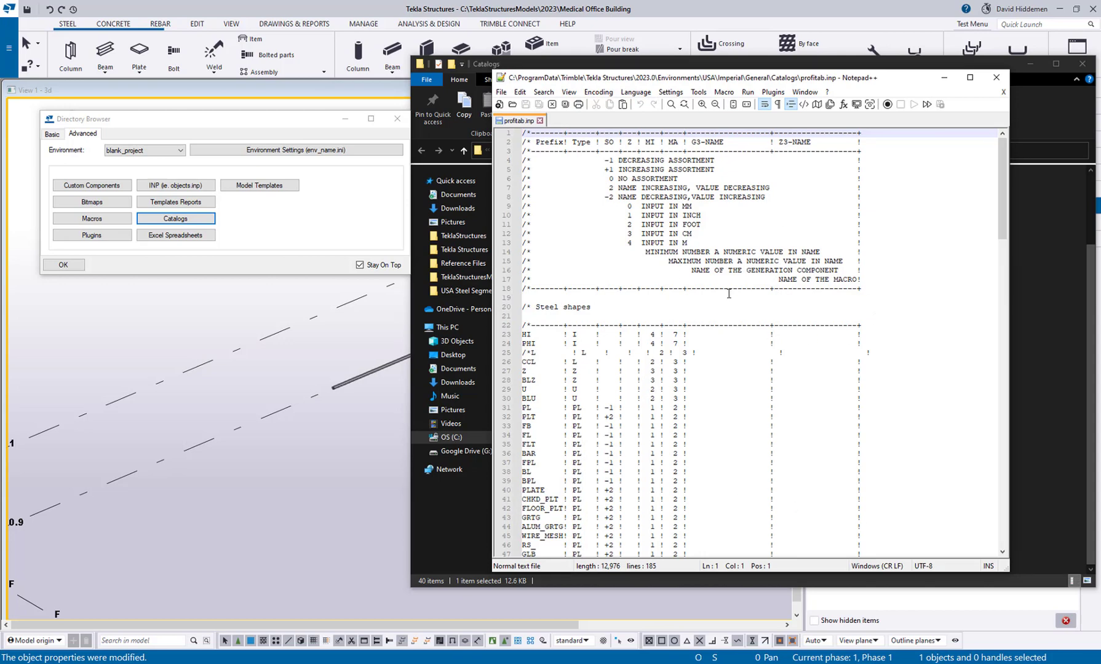
scroll(926, 358, down, 5)
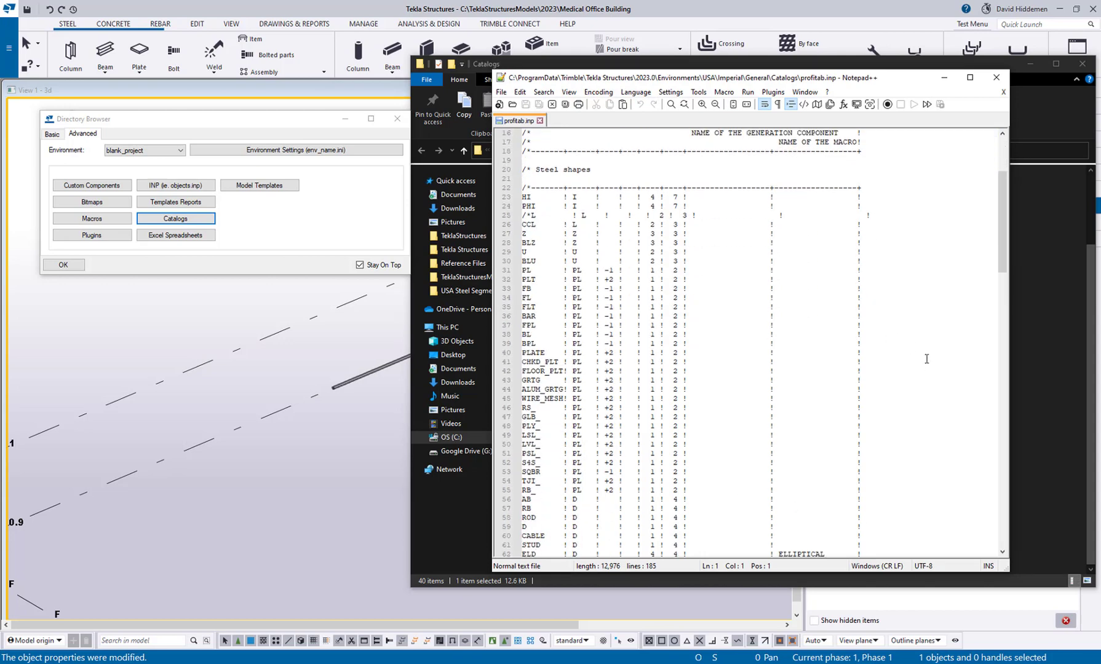
scroll(927, 358, down, 1)
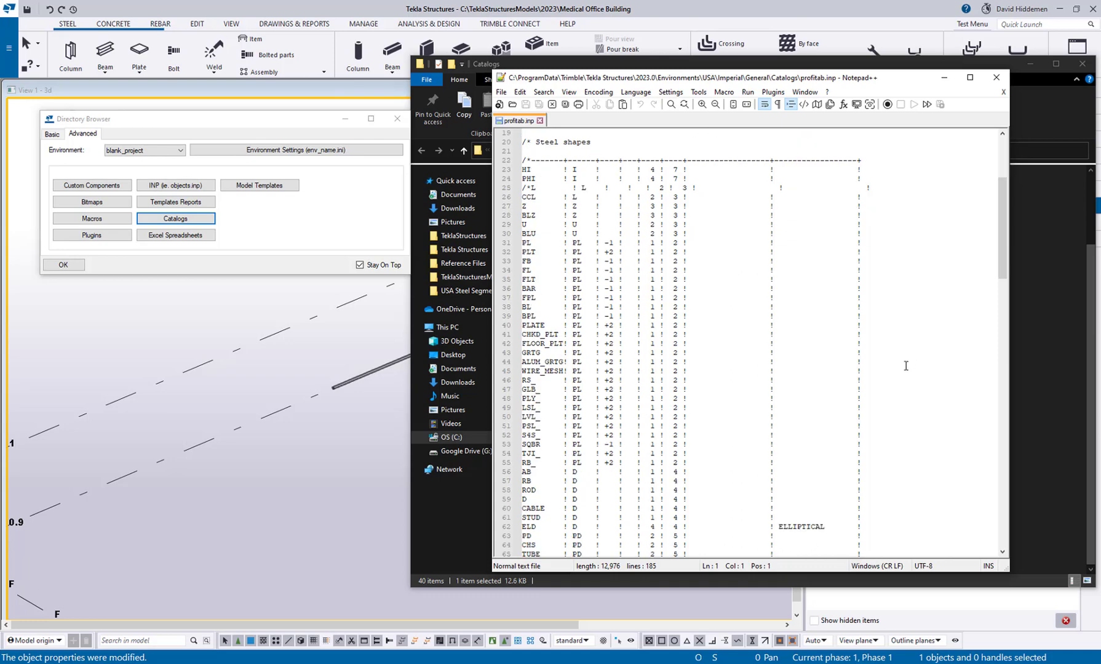
scroll(899, 364, down, 4)
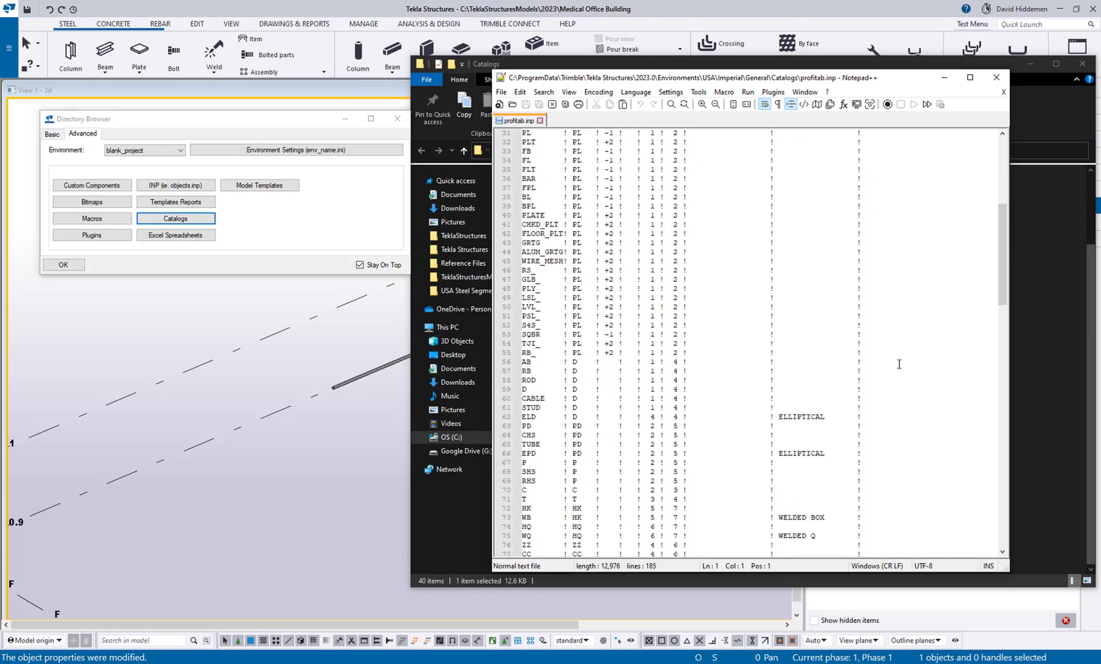
scroll(899, 364, up, 10)
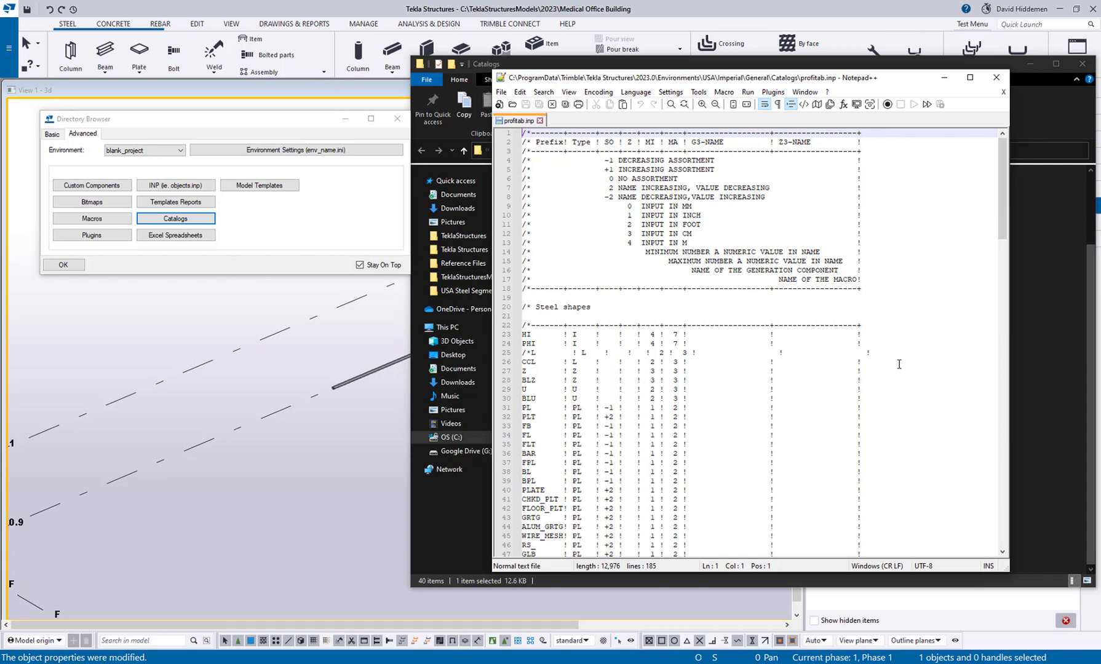
scroll(898, 364, down, 3)
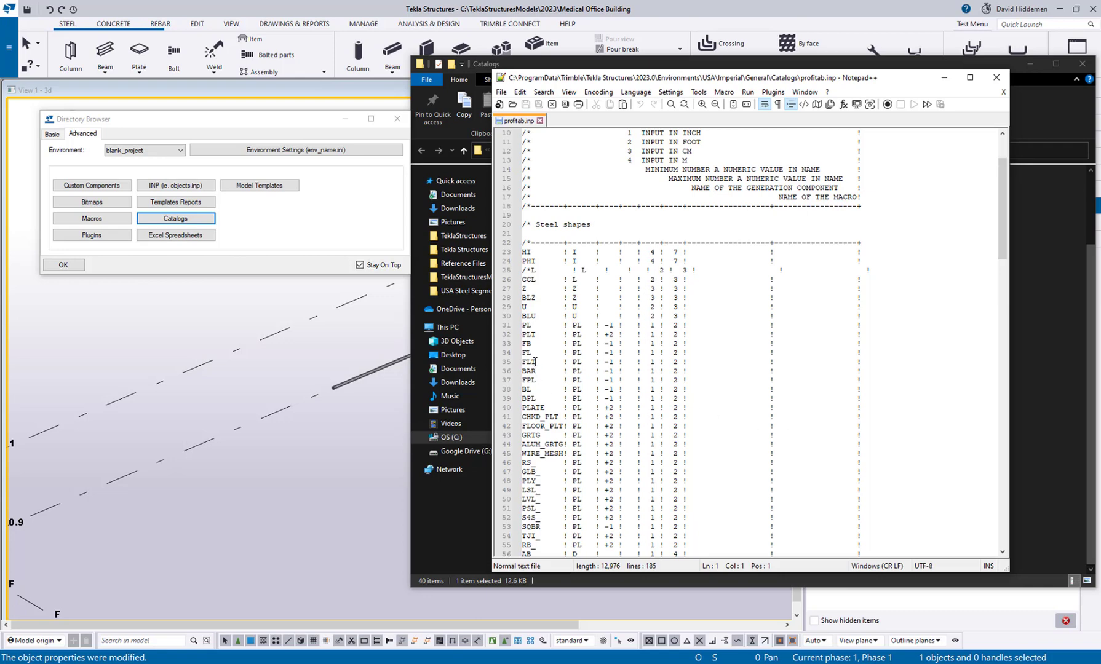
drag(535, 363, 521, 363)
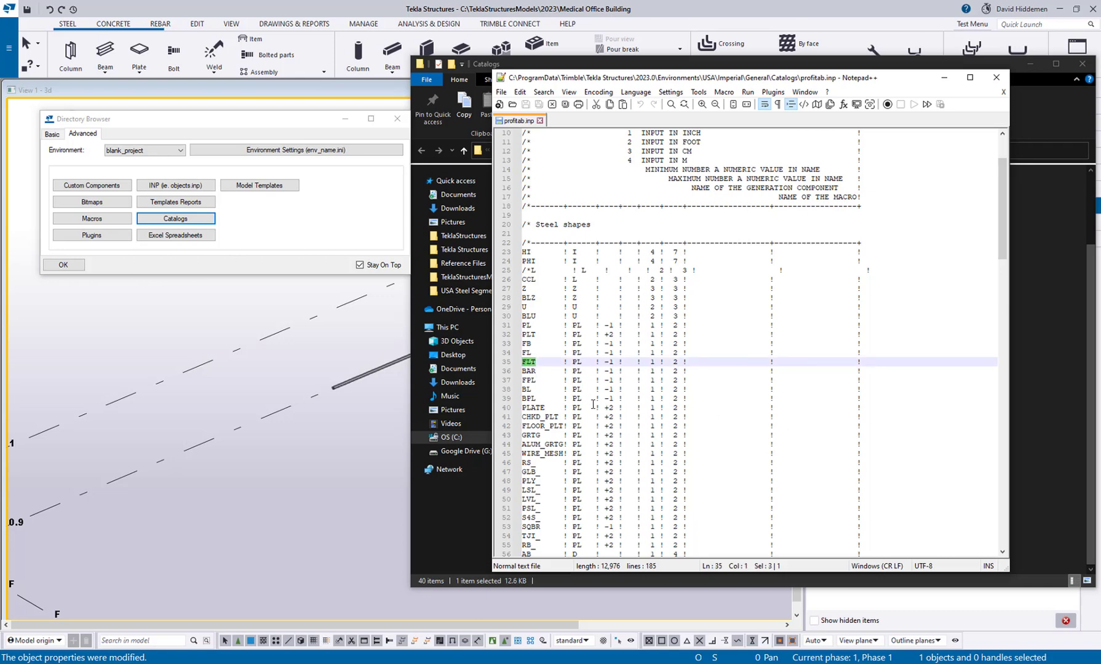
click(542, 354)
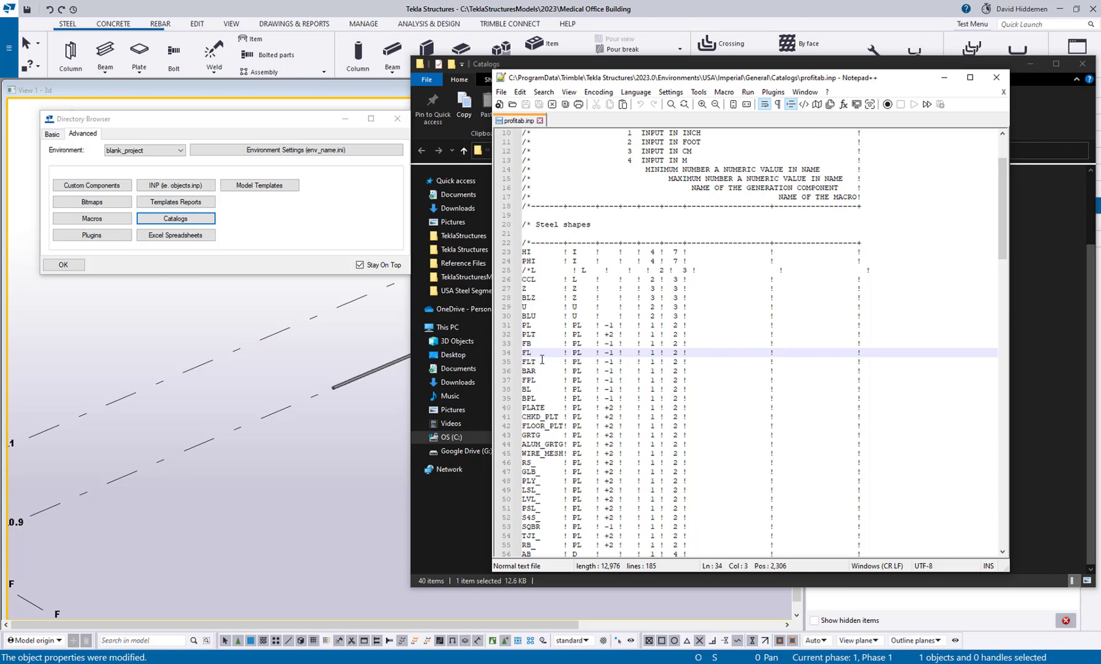
click(540, 361)
click(538, 344)
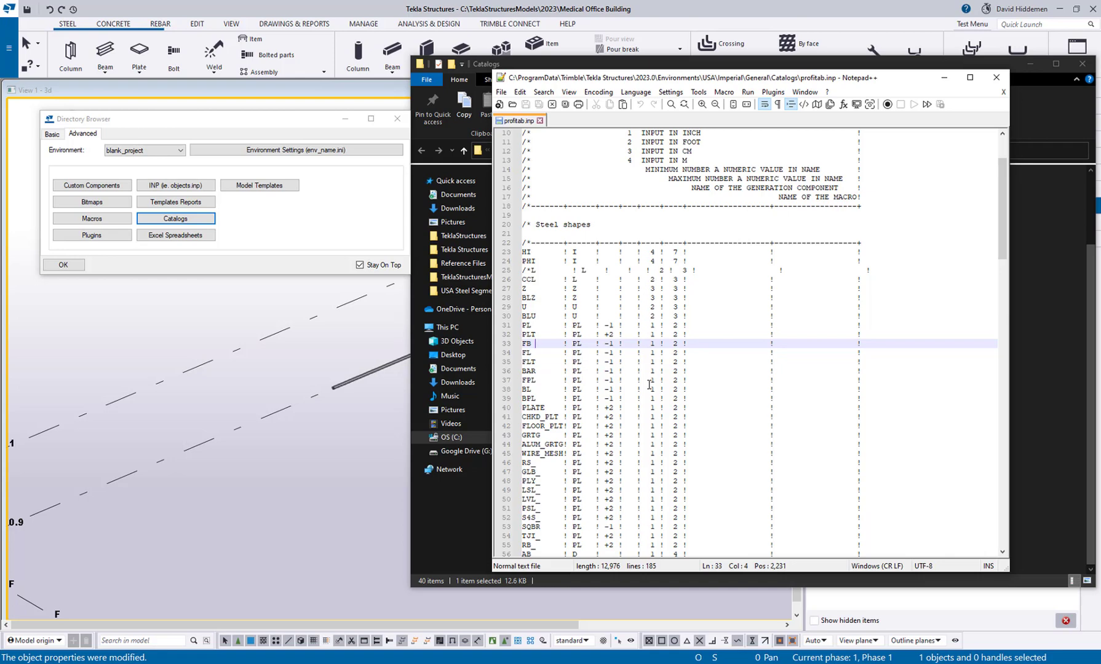
Duplicate the FB line below itself, rename the copy FBAR, and realign the columns
drag(868, 347, 515, 345)
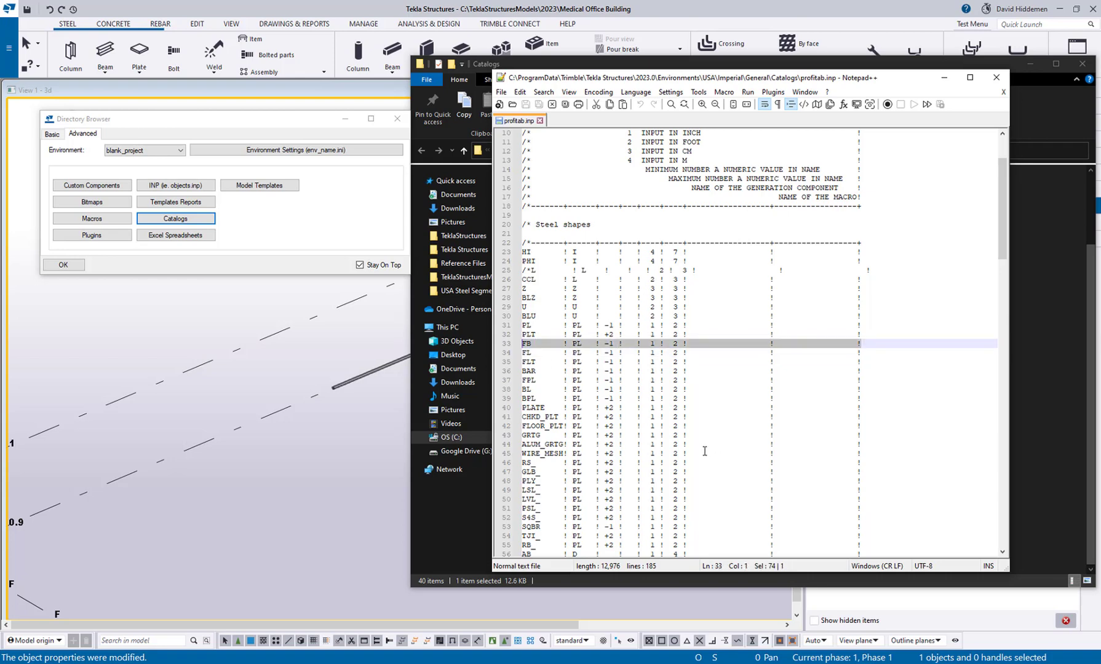
key(ctrl+c)
click(870, 348)
key(Return)
key(ctrl+v)
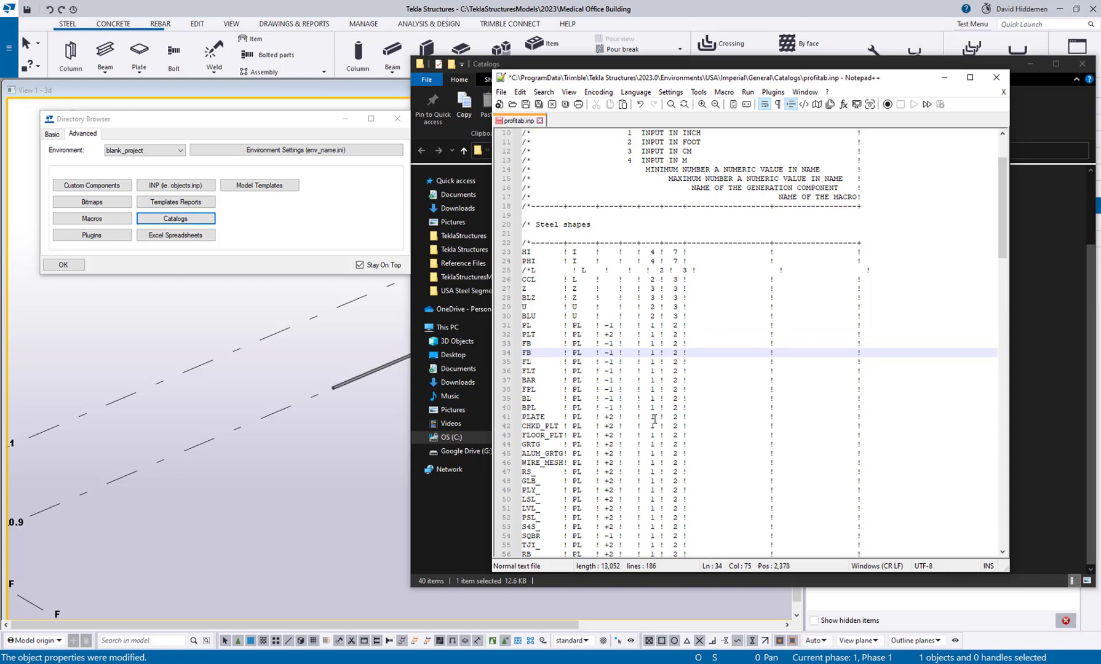
click(536, 353)
text(AR)
key(Delete)
key(Delete)
scroll(716, 425, down, 10)
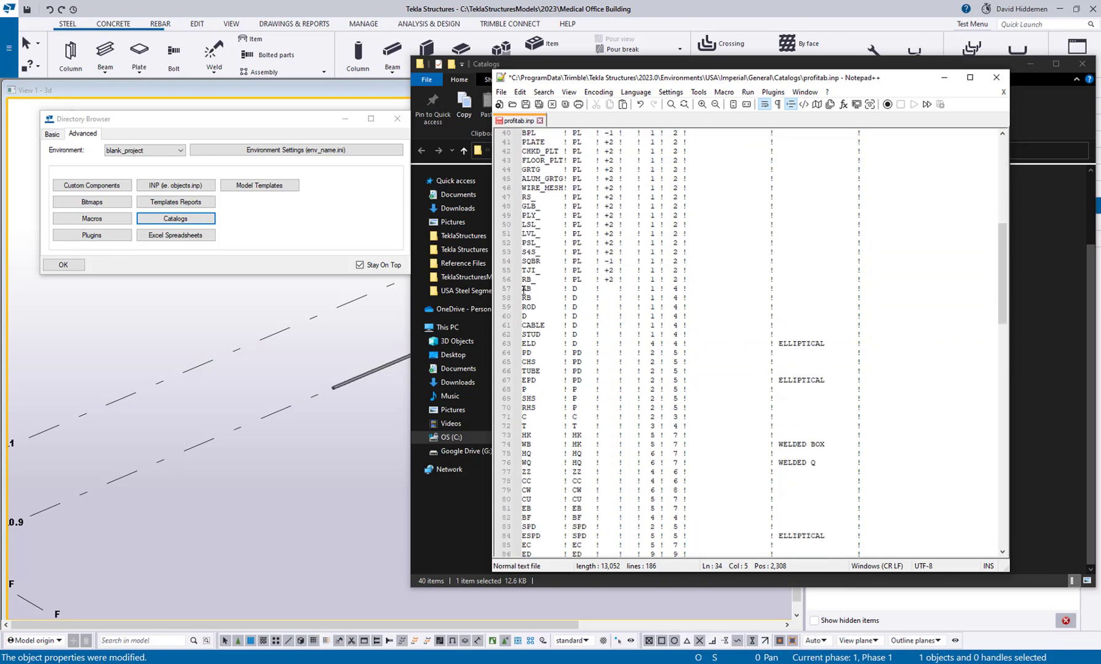
drag(522, 289, 542, 289)
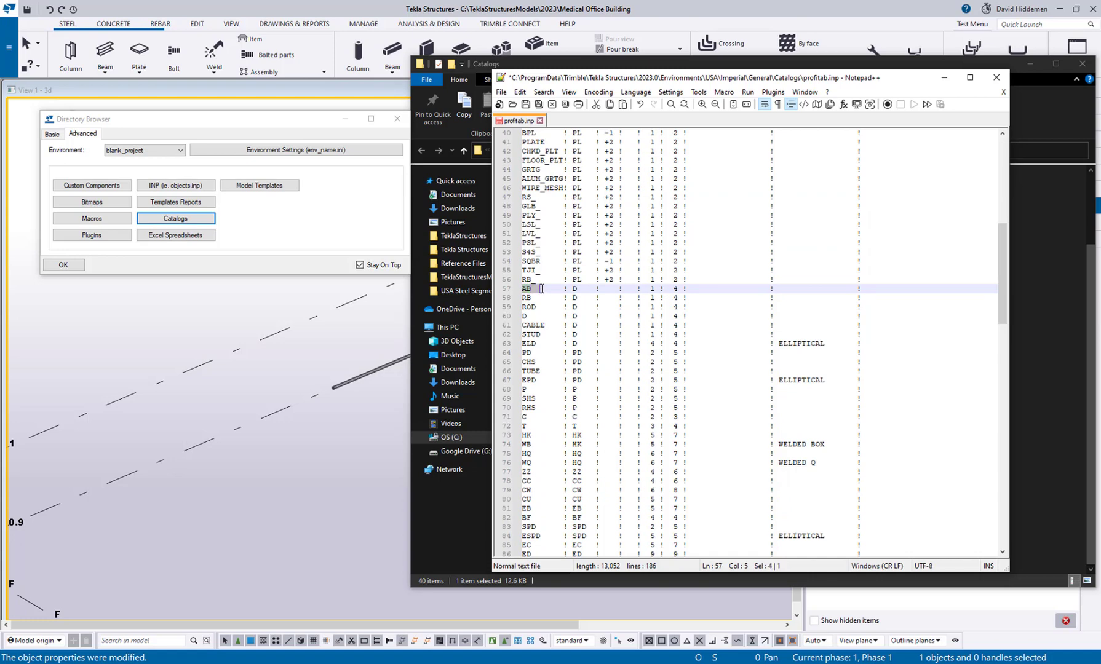
Copy the AB line 57 and paste it onto a new line below
click(869, 287)
drag(869, 287, 520, 291)
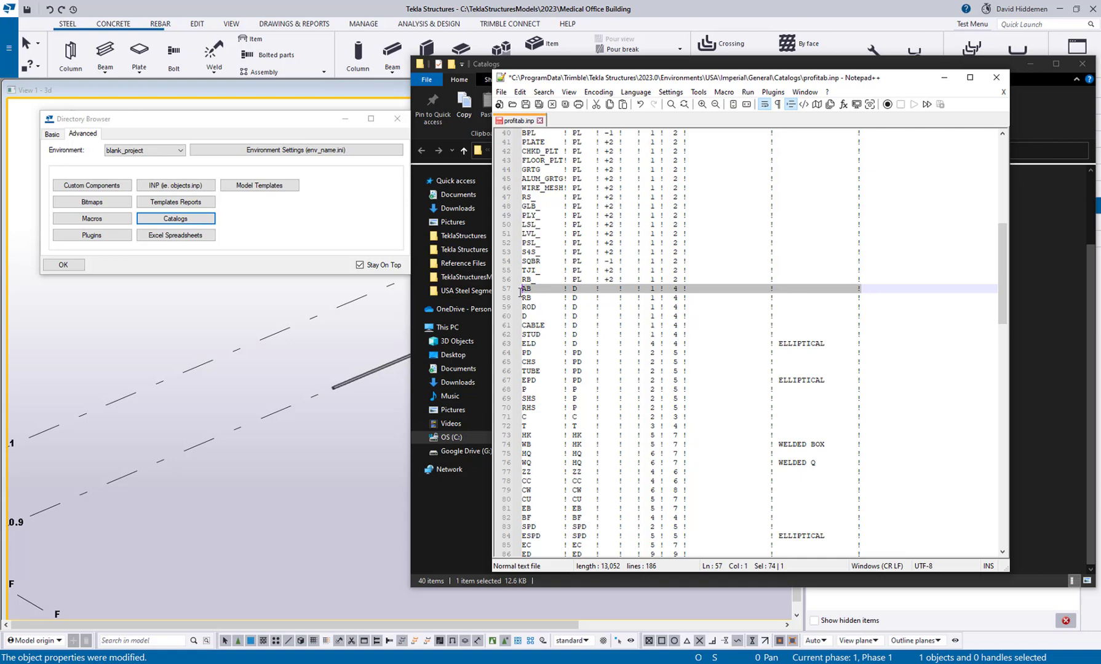
click(581, 298)
key(Down)
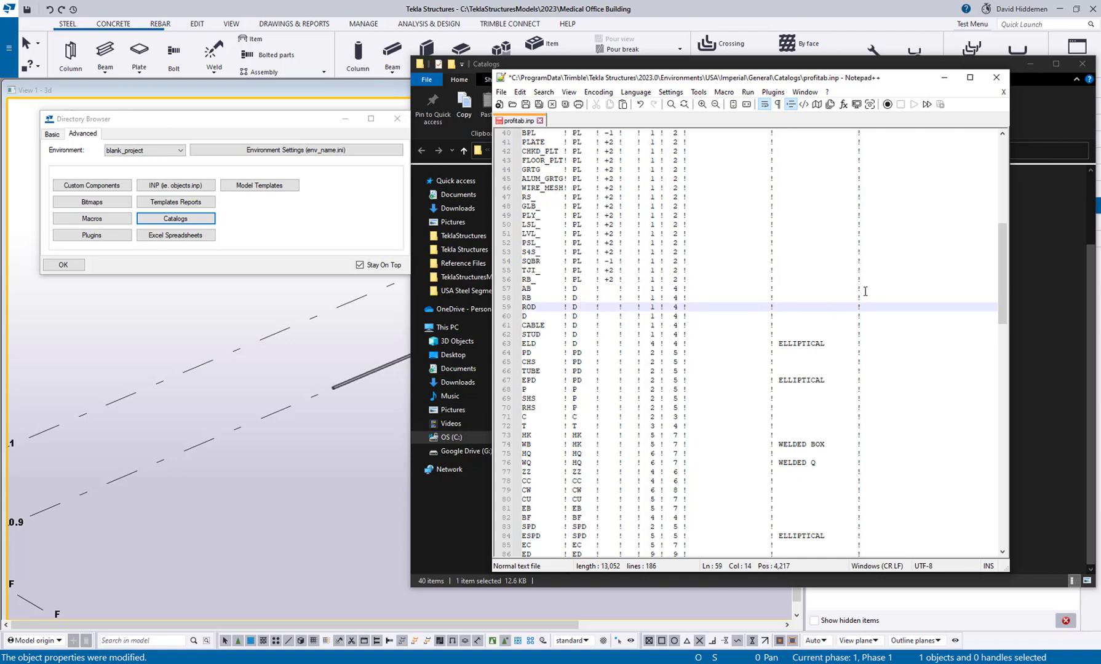
drag(865, 290, 515, 292)
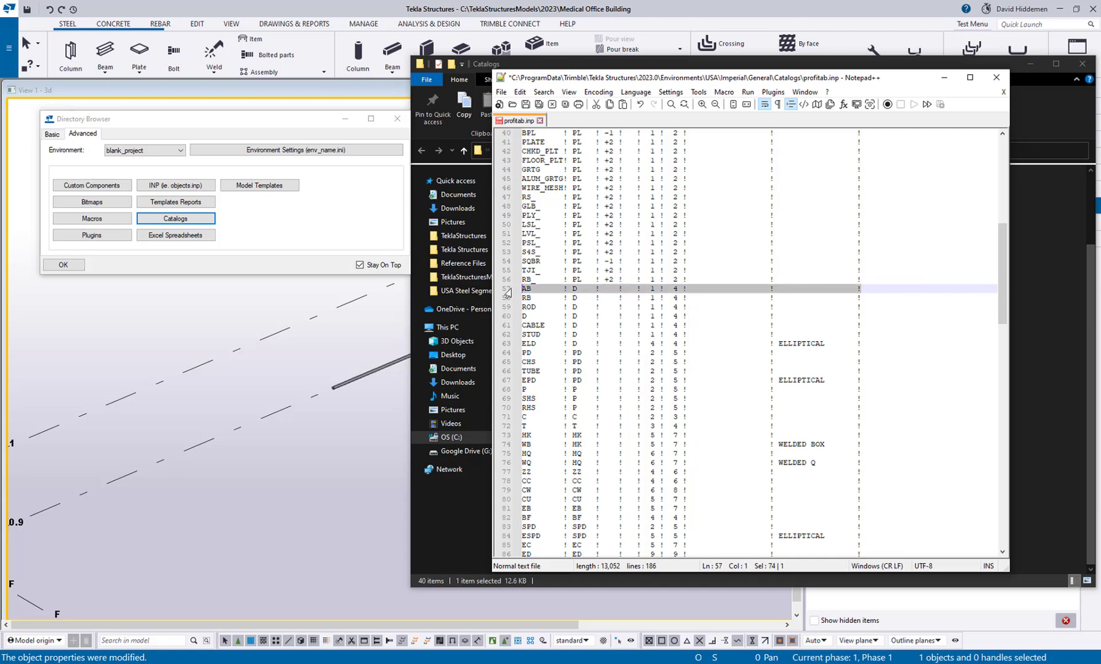
click(884, 288)
key(Return)
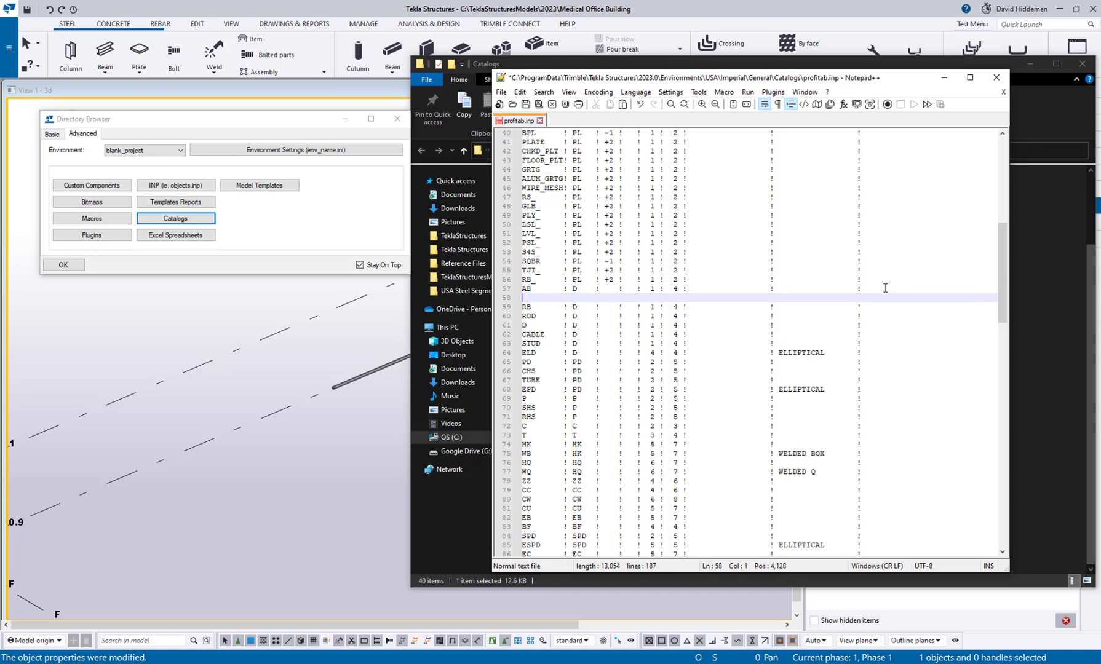
key(ctrl+v)
Rename the copied prefix from AB to AR, then save and close profitab.inp
click(532, 298)
key(BackSpace)
text(R)
click(539, 105)
click(1003, 92)
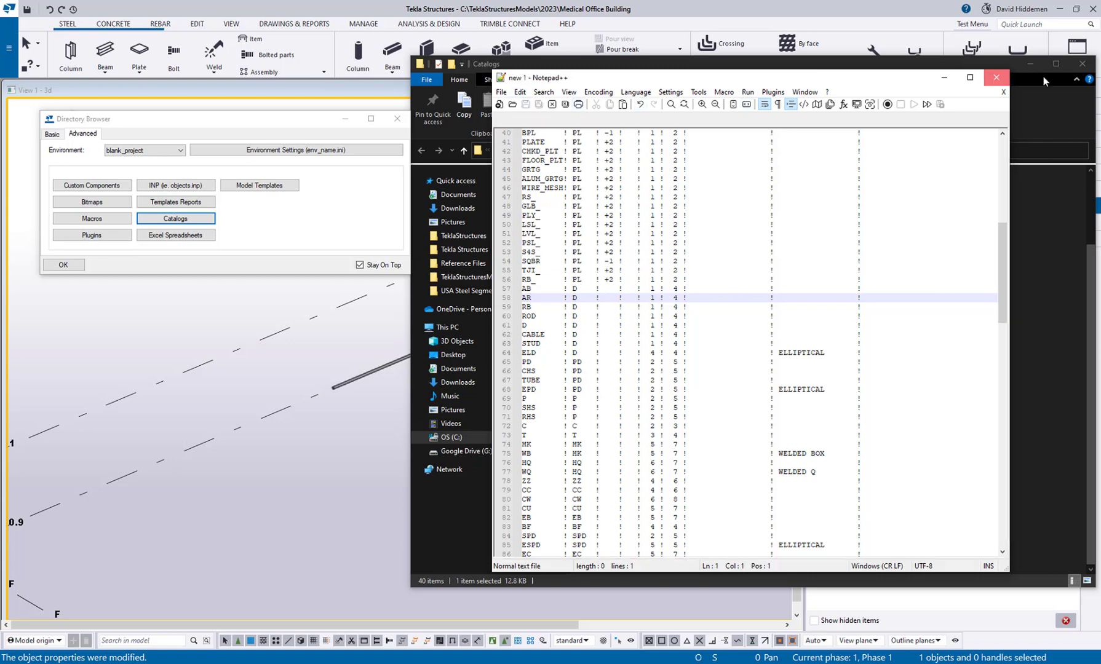
Close Notepad++ and the Directory Browser, and zoom in on the grid near the thin rod
click(996, 77)
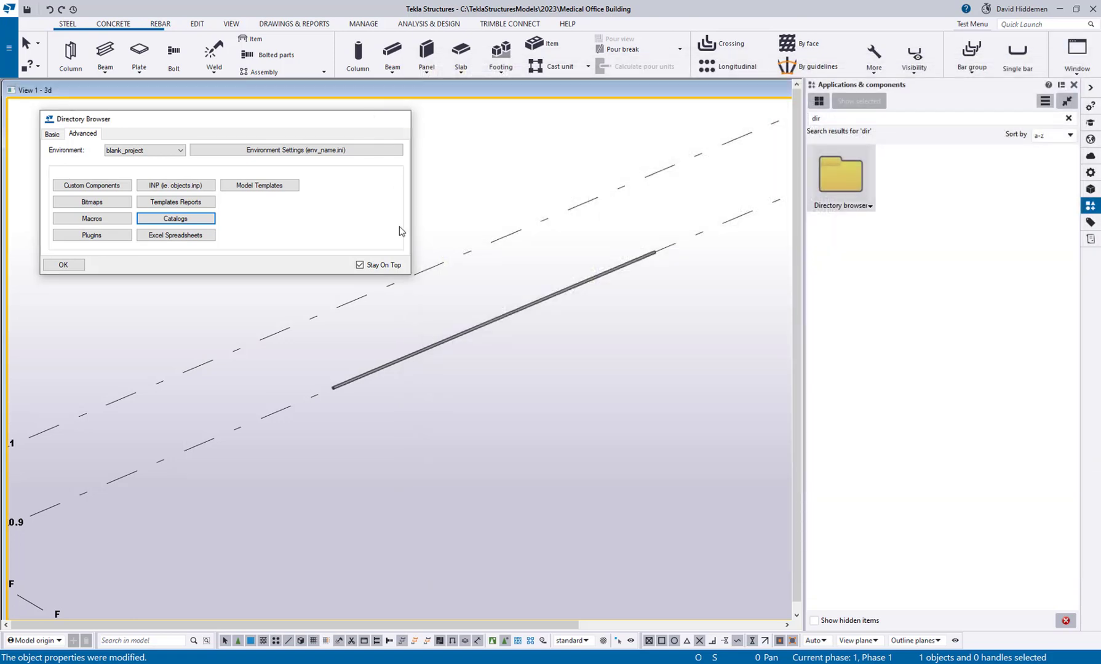
click(398, 118)
scroll(450, 301, down, 3)
scroll(450, 300, down, 5)
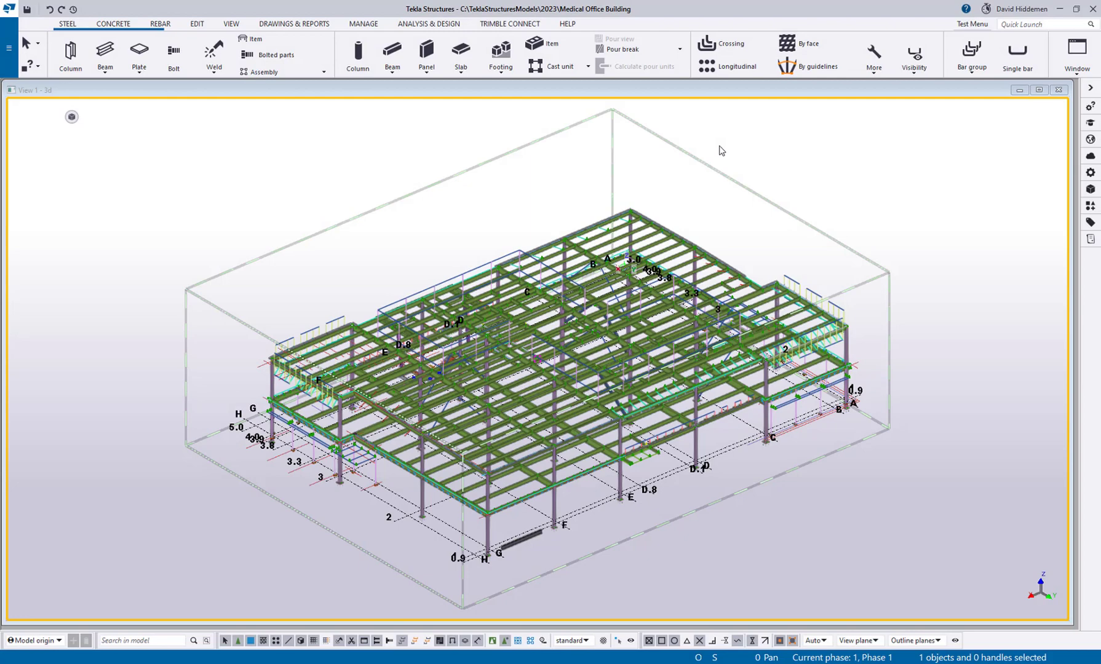
scroll(625, 423, up, 2)
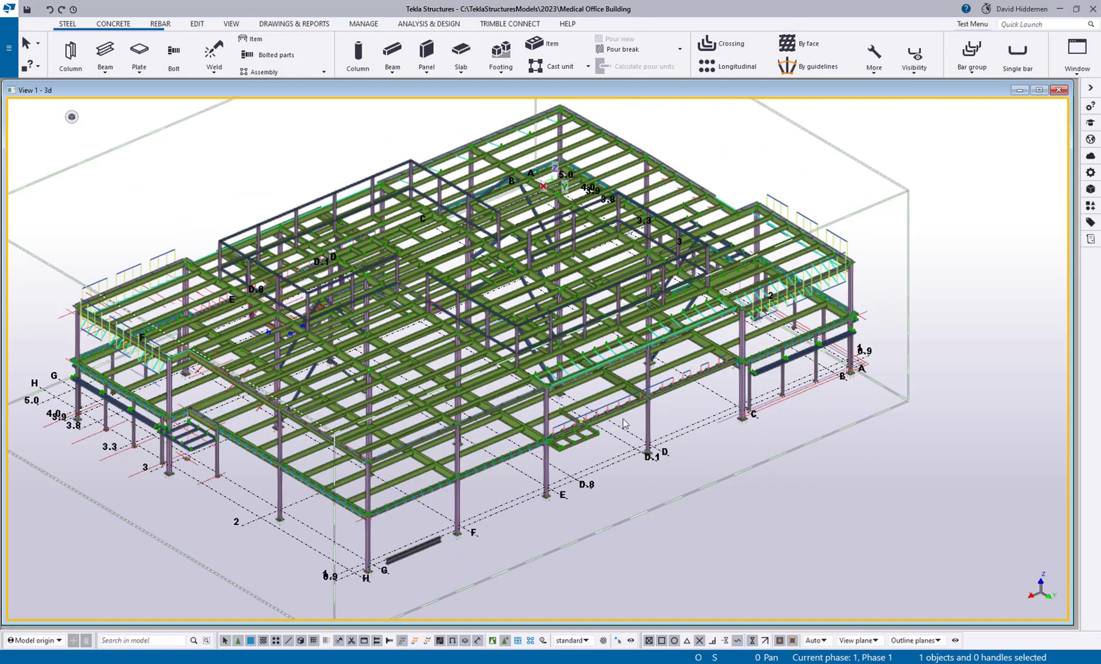
scroll(625, 423, up, 1)
scroll(484, 443, up, 3)
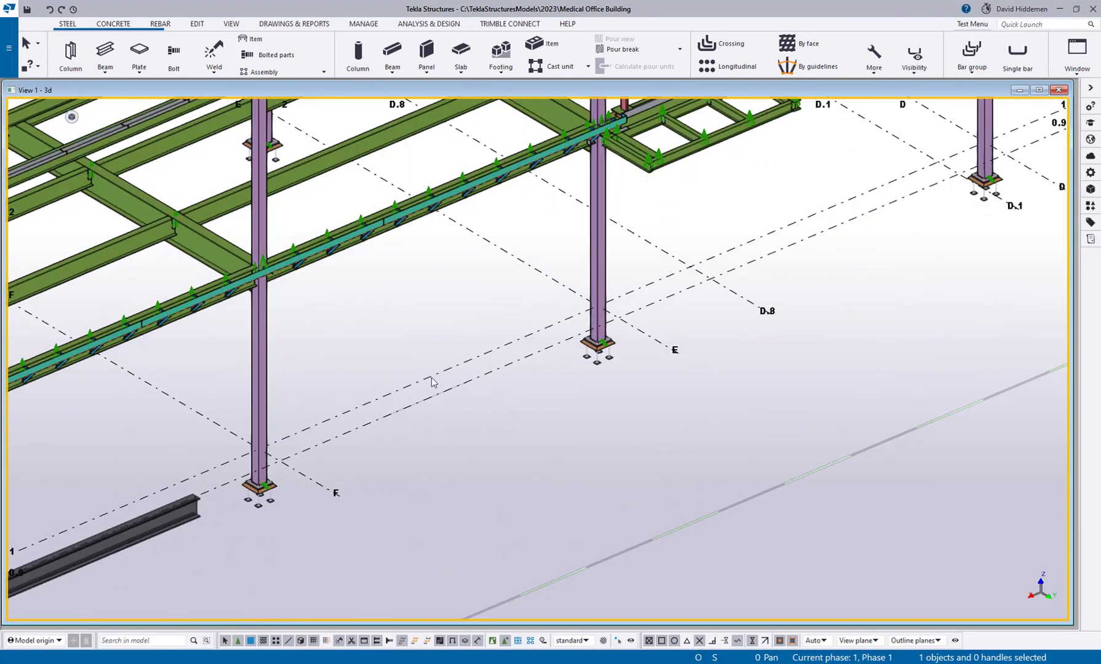
Start a new steel beam, with W16X40 profile and A992 material properties shown
click(105, 53)
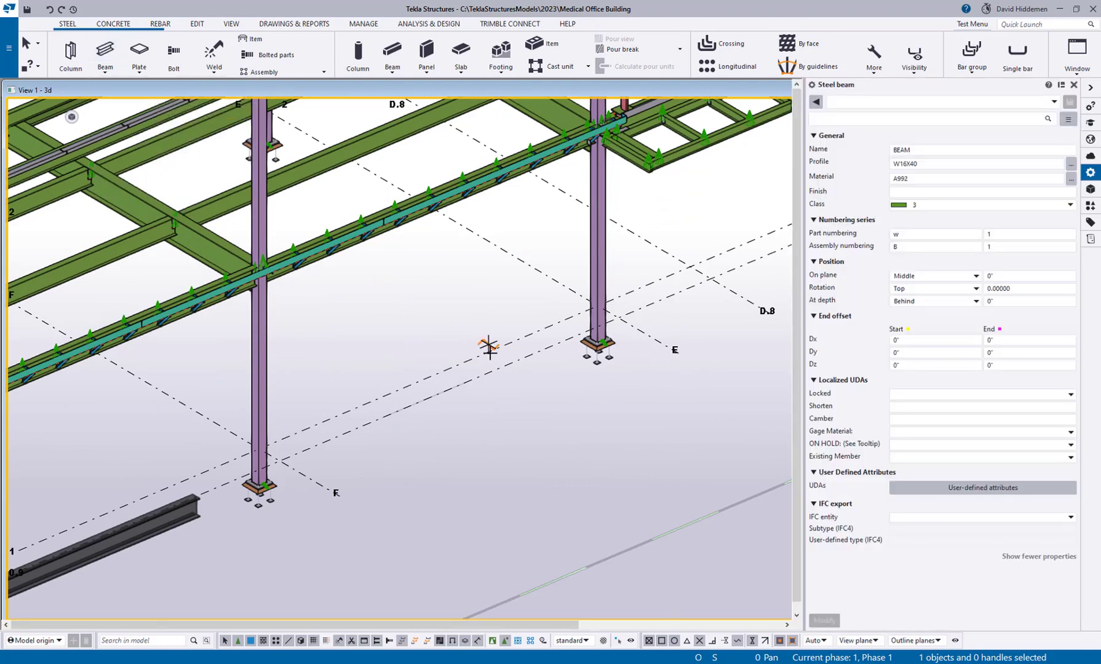
scroll(408, 368, up, 3)
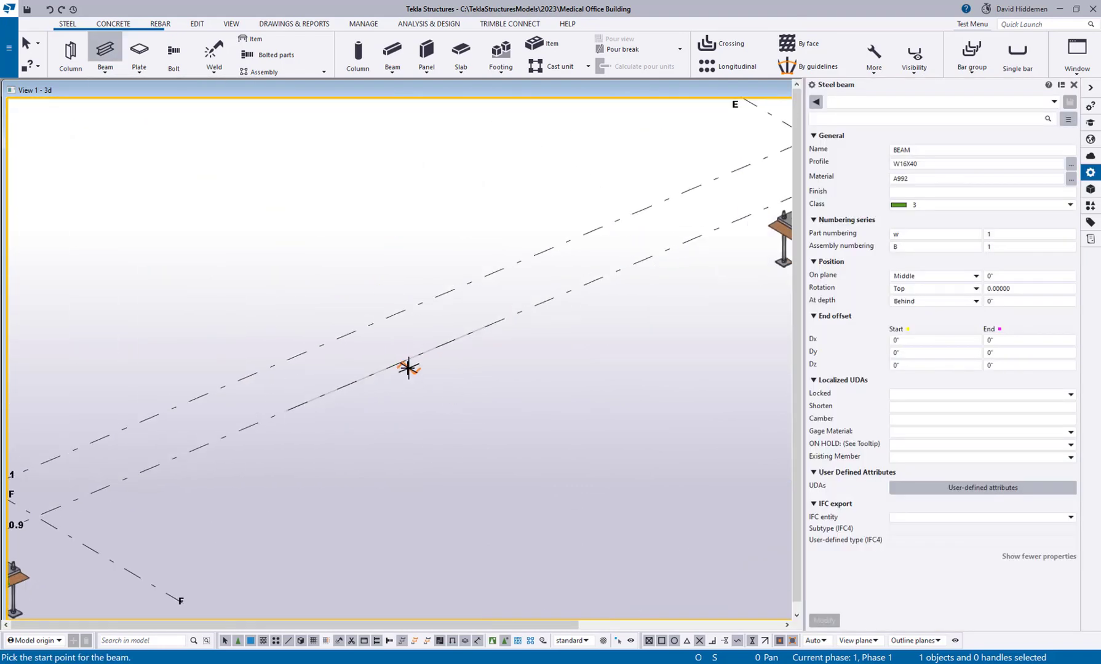
scroll(415, 378, up, 4)
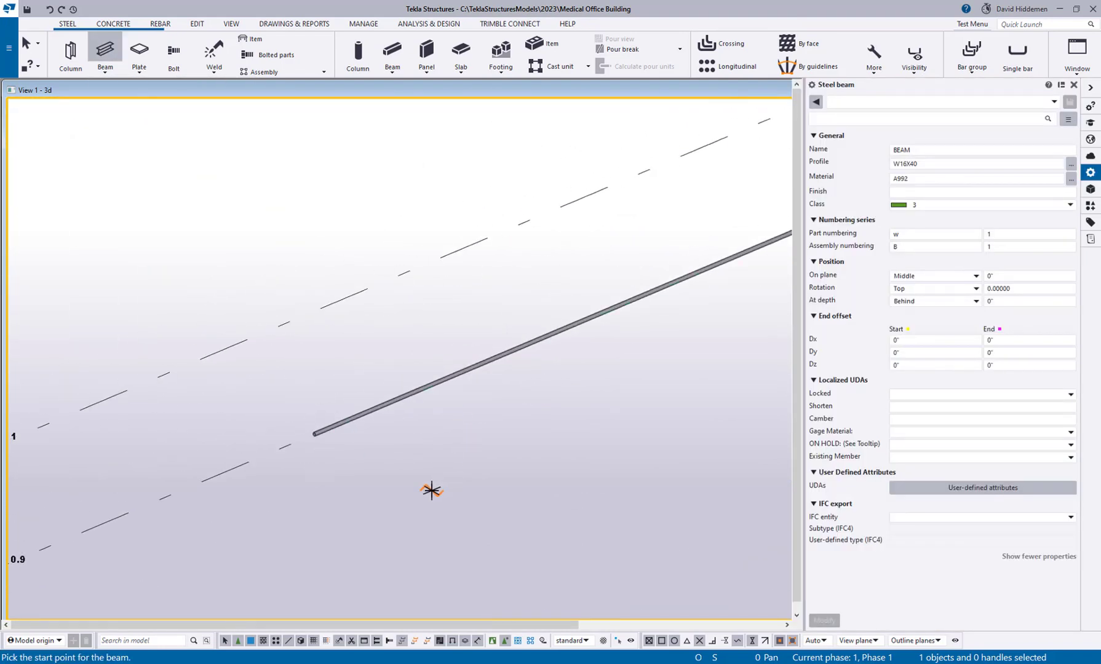
scroll(424, 476, down, 3)
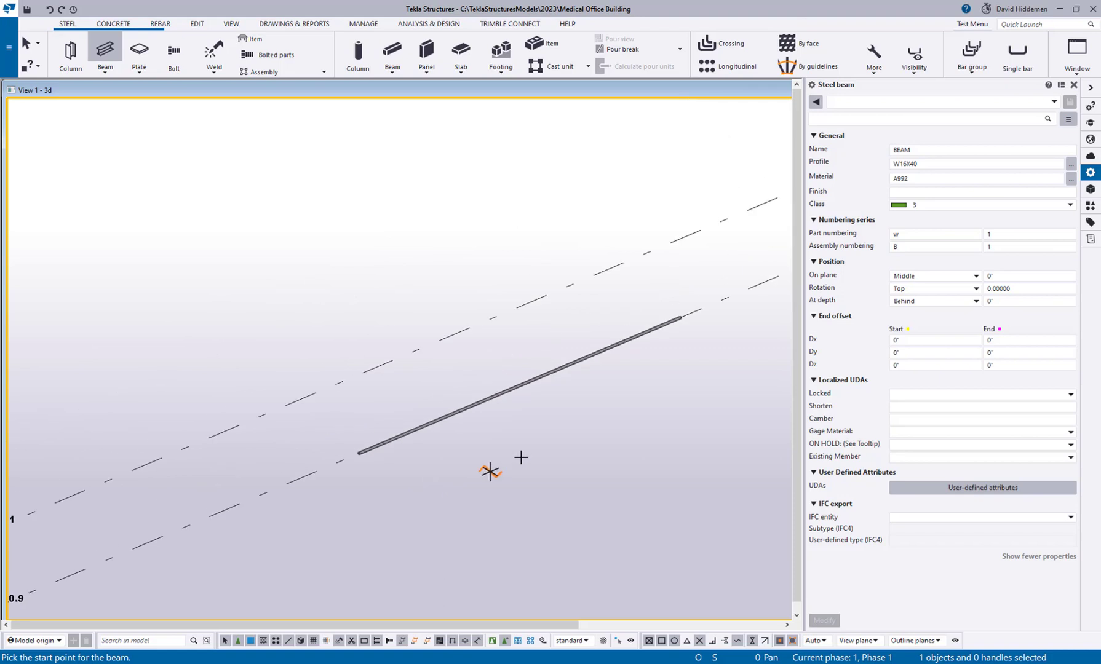
Load the Rod preset, choose the AR round profile family, and set the profile to AR4
click(903, 103)
click(887, 266)
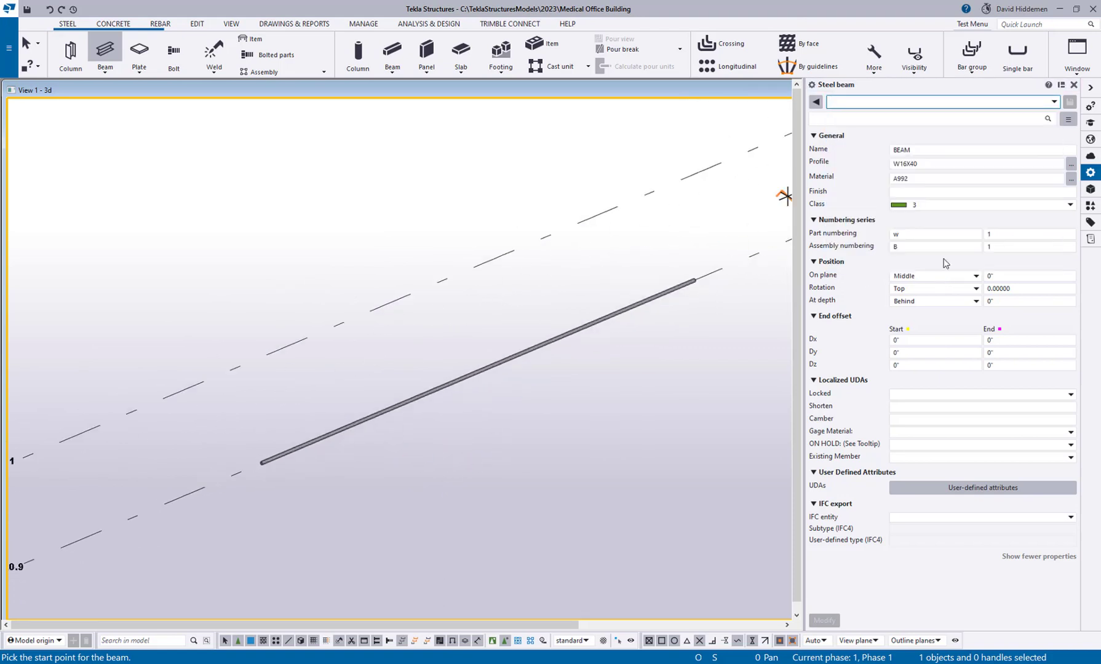
click(1071, 166)
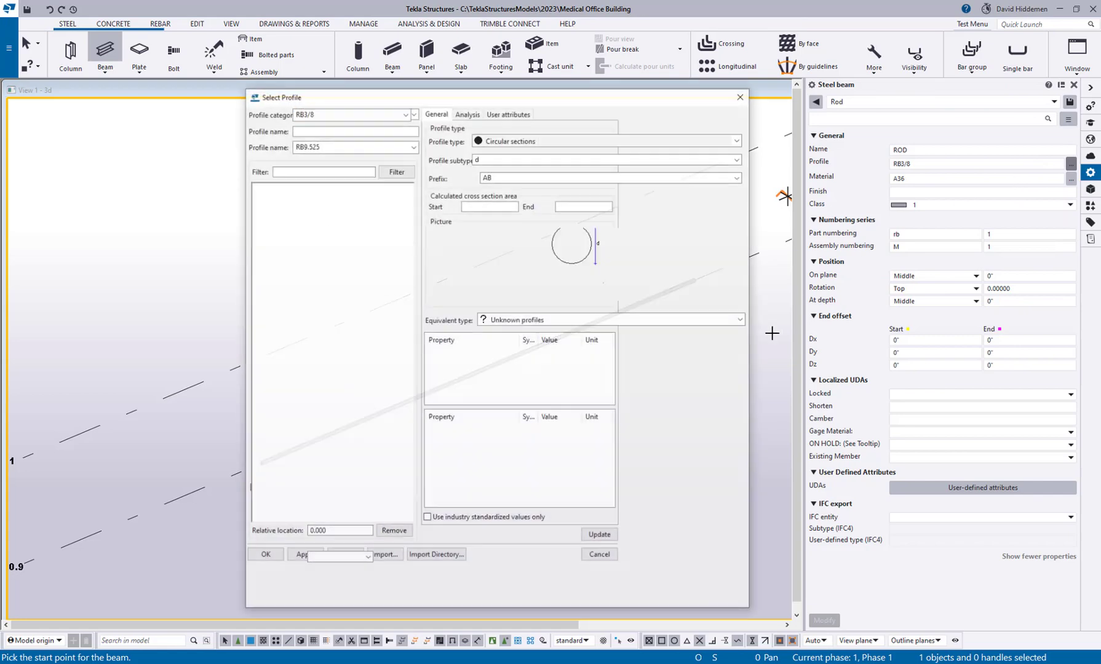
click(301, 278)
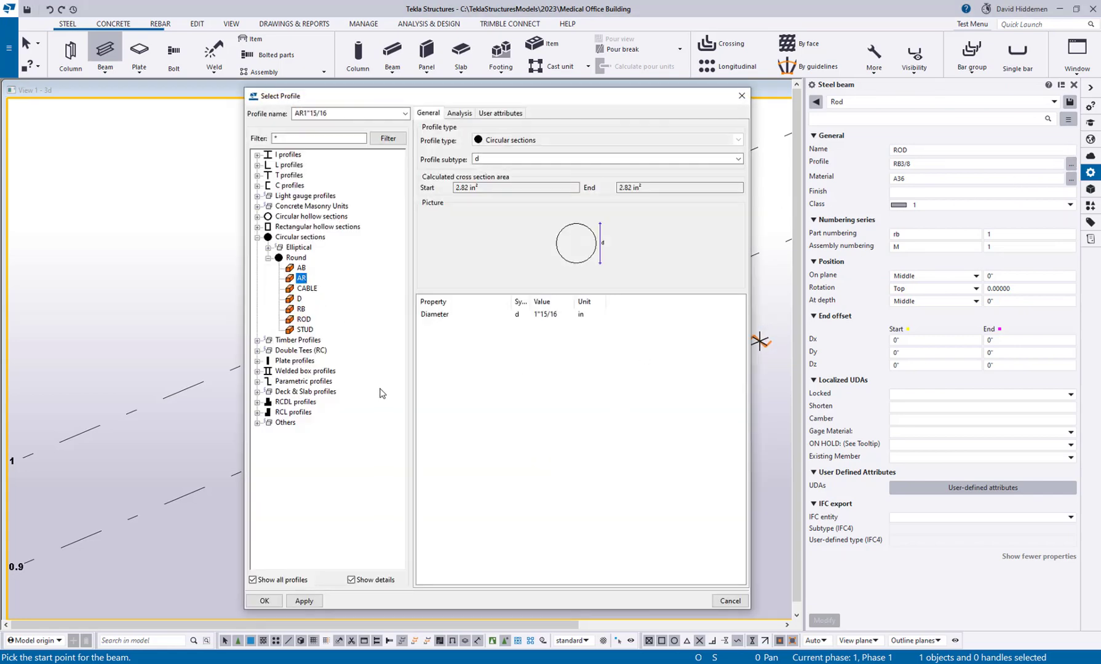
click(302, 269)
click(299, 278)
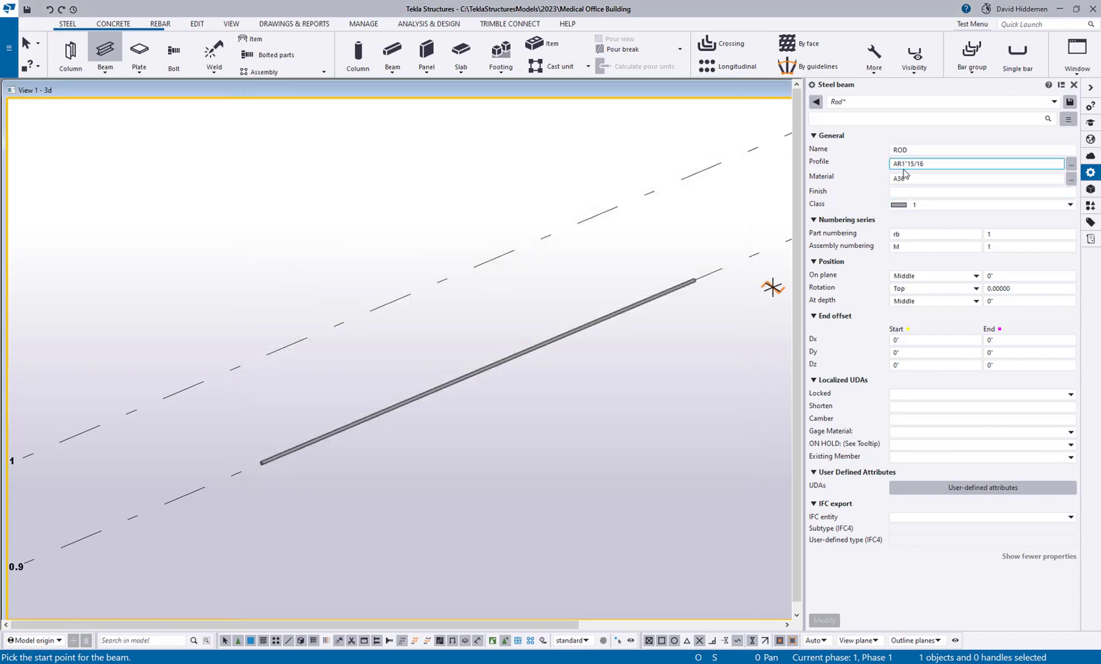
triple_click(904, 163)
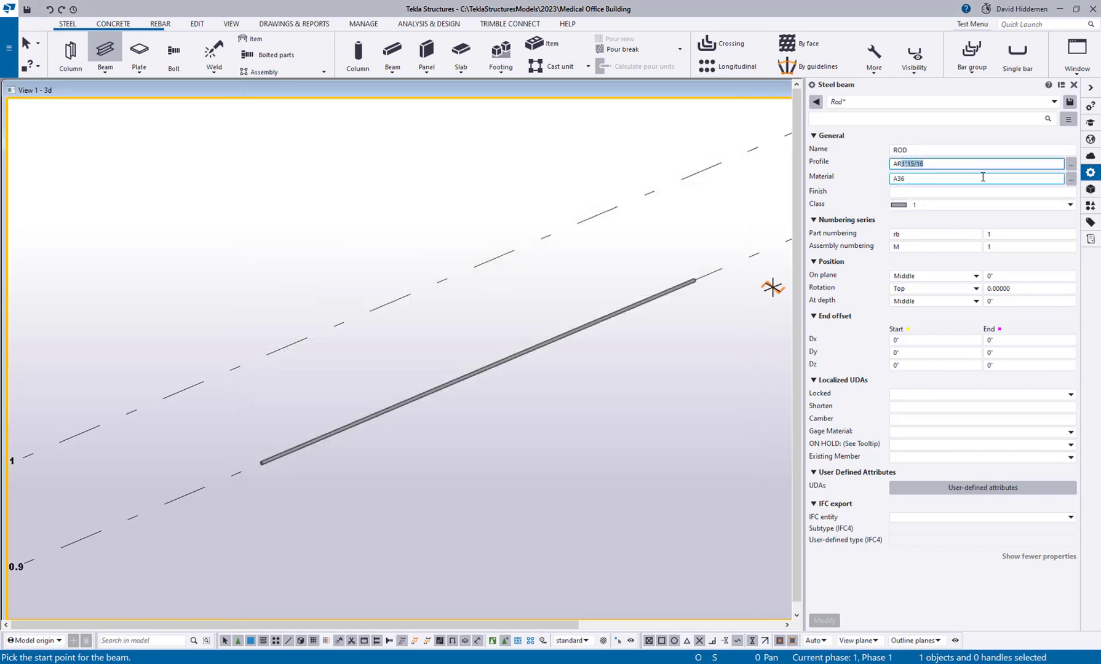
text(AR4)
Place the AR4 rod between two grid points beside the thin rod
click(265, 353)
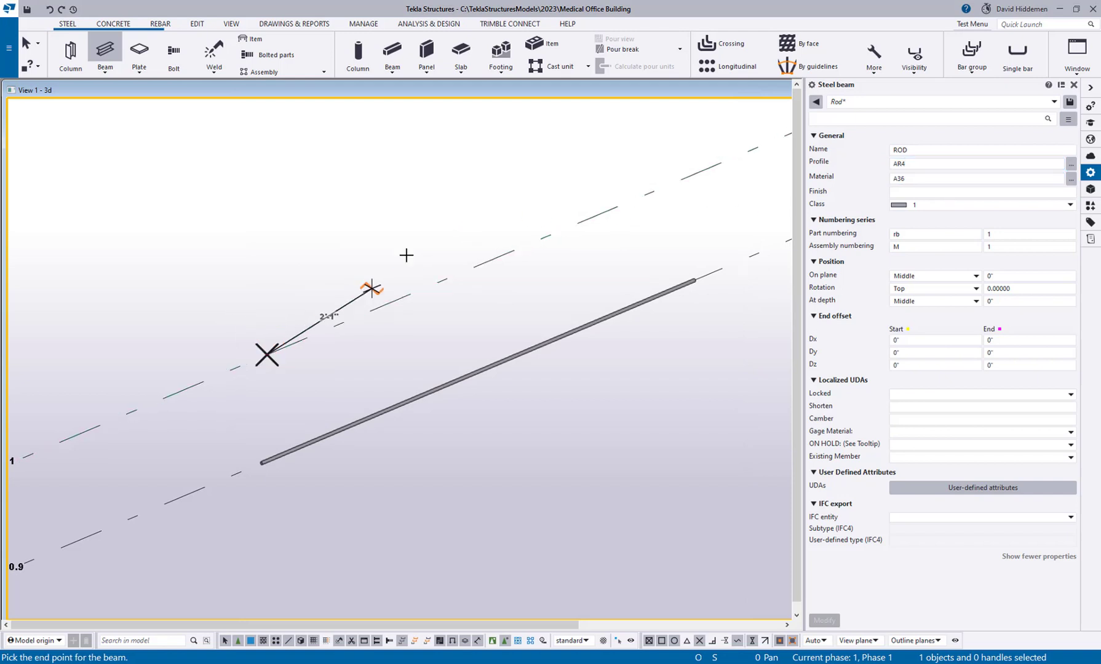
click(540, 240)
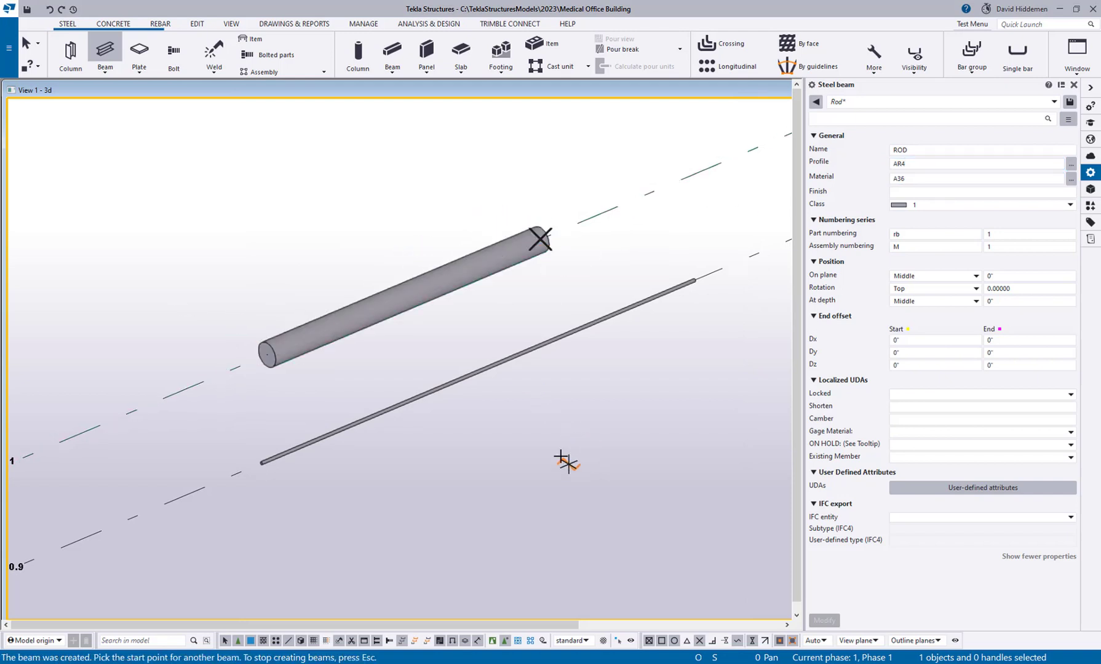
key(Escape)
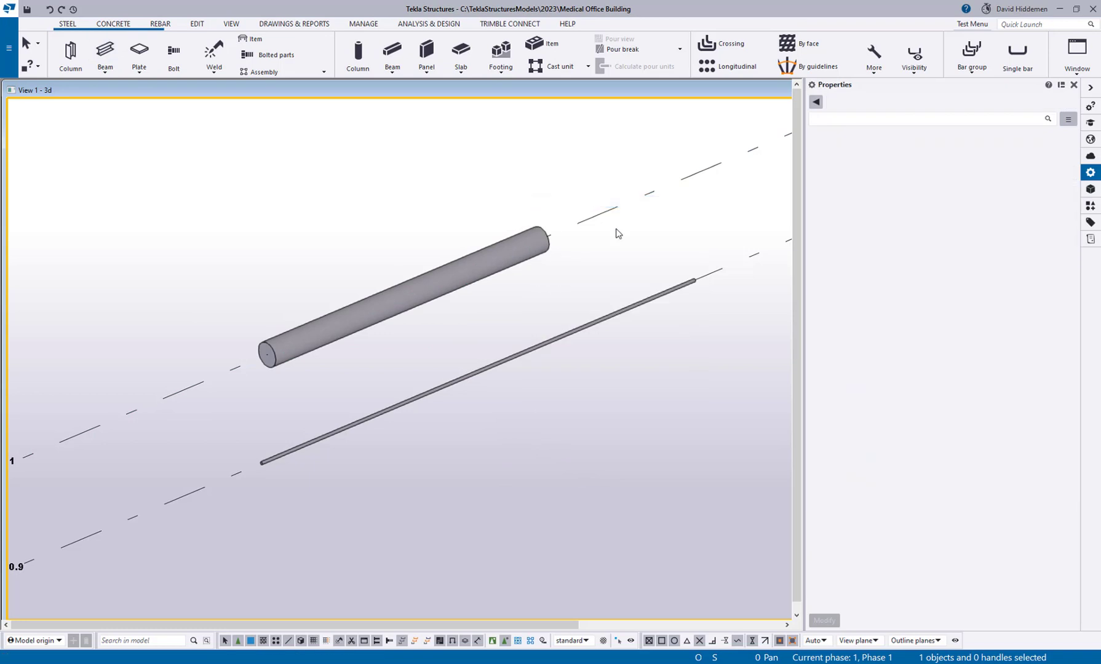
Start a new beam with the Plate preset and choose the FBAR profile under Flats and Bars
middle_drag(617, 234, 248, 335)
click(111, 55)
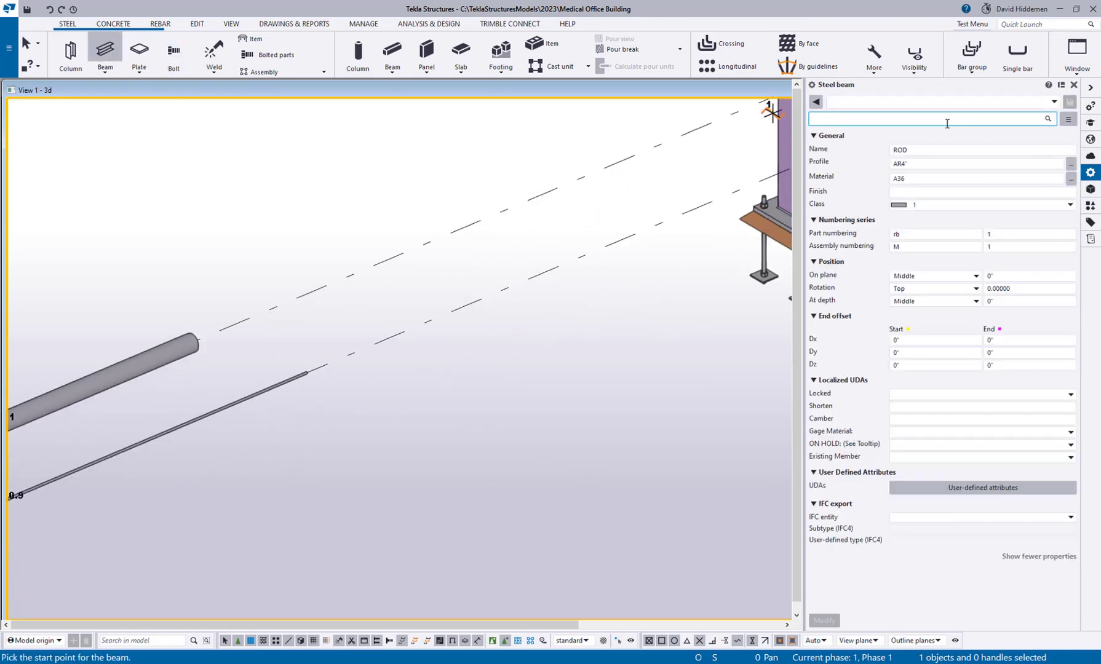
click(913, 103)
click(863, 224)
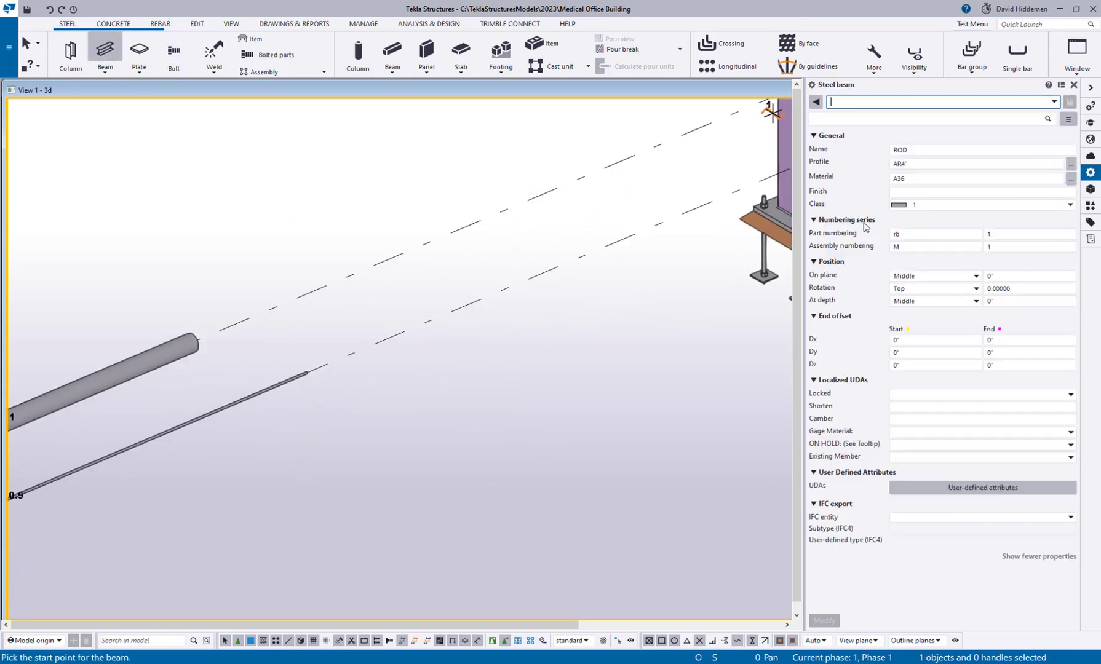
click(1071, 163)
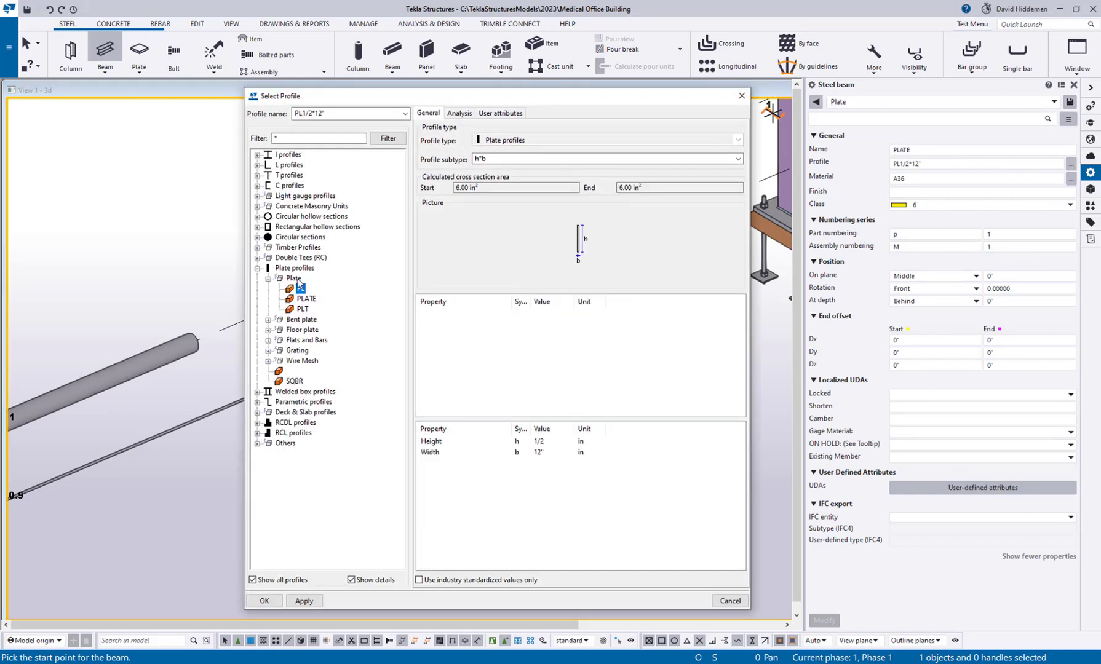
click(268, 340)
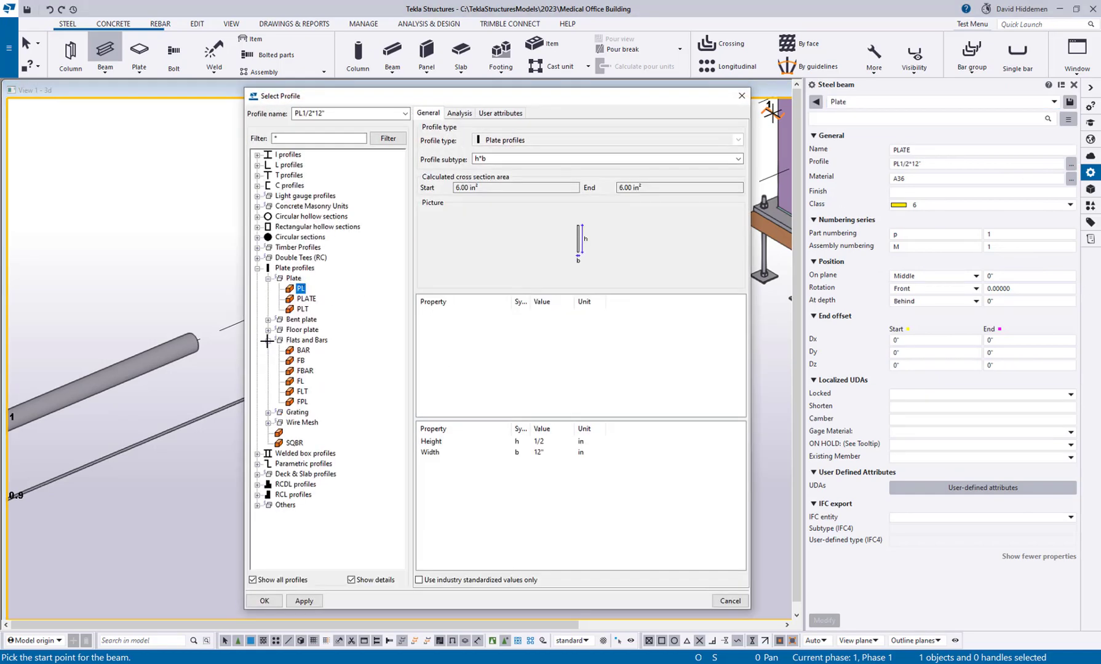
click(305, 361)
click(305, 371)
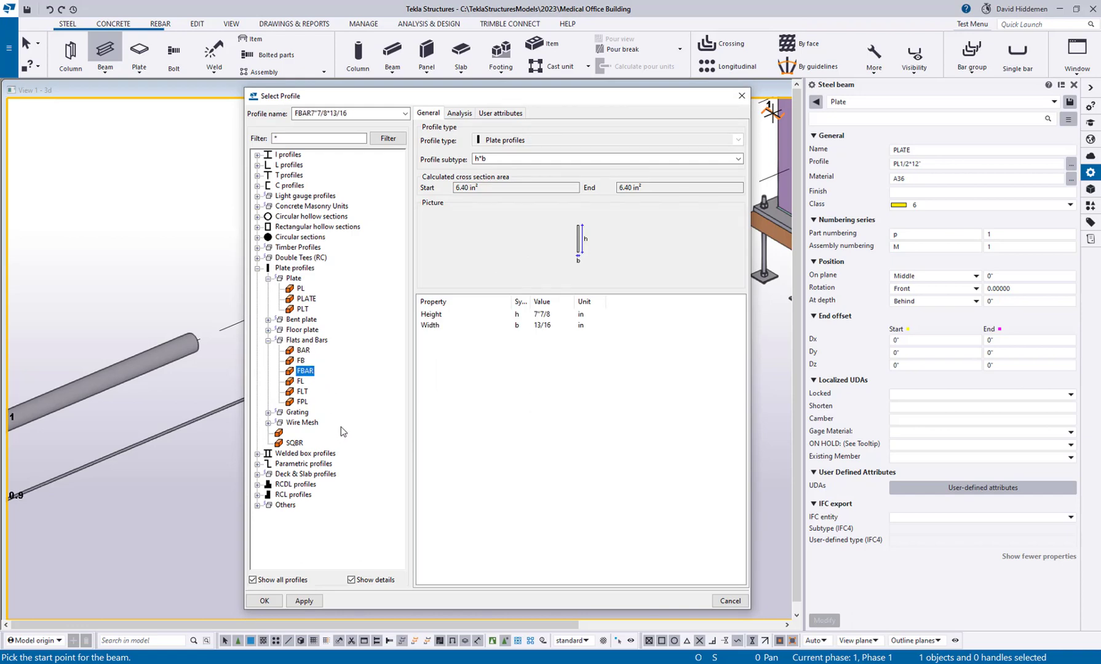
key(Return)
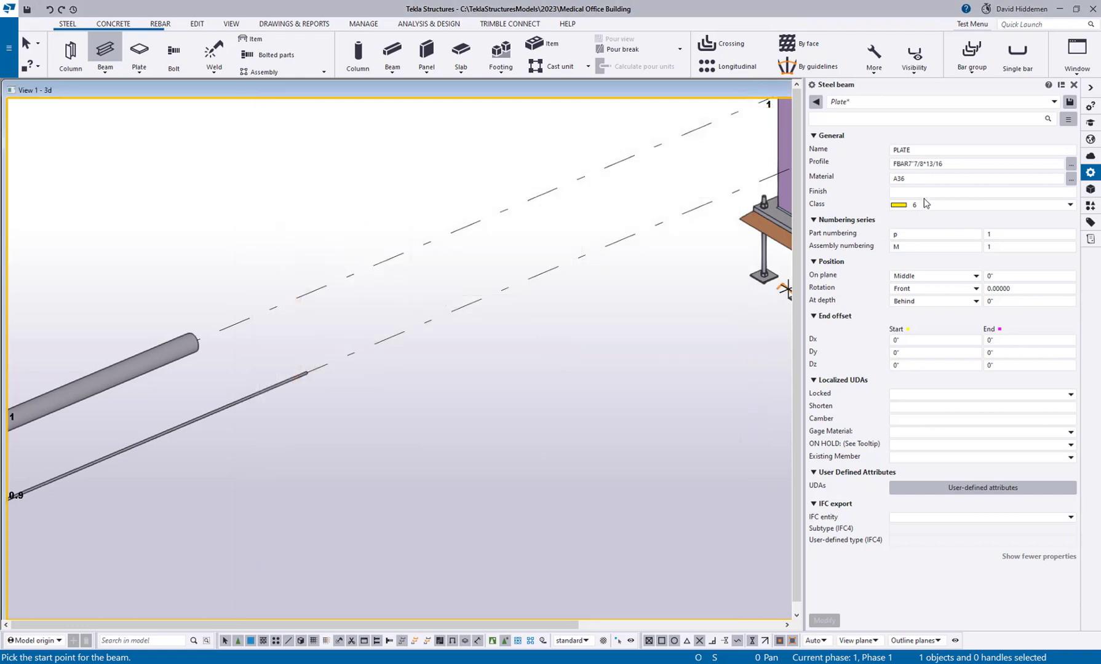
Edit the profile value to FBAR10*1/2
drag(909, 164, 925, 164)
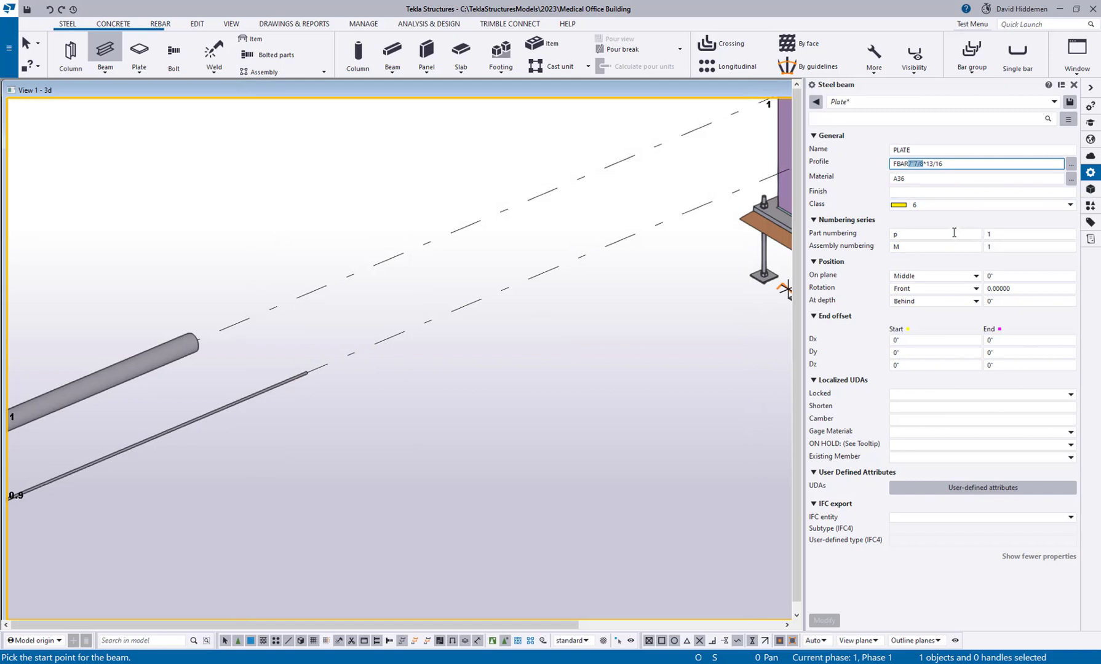
text(10)
drag(915, 164, 941, 165)
text(*1/2)
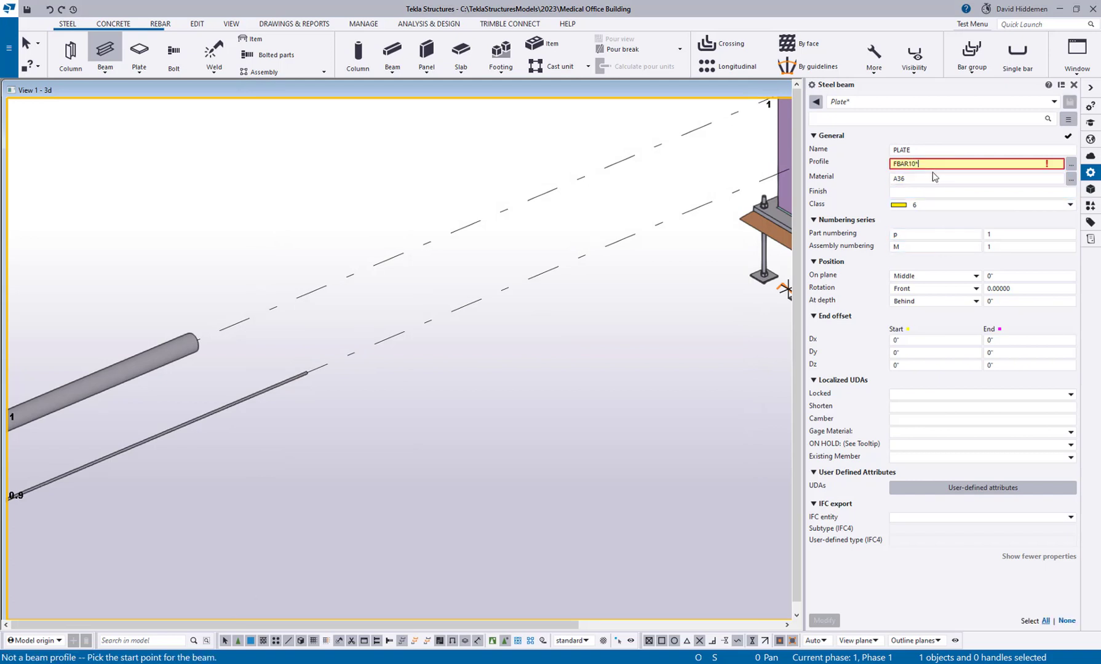
Place the FBAR10*1/2 plate between two points on the grid line, then end the command
click(436, 317)
click(664, 212)
scroll(563, 342, up, 2)
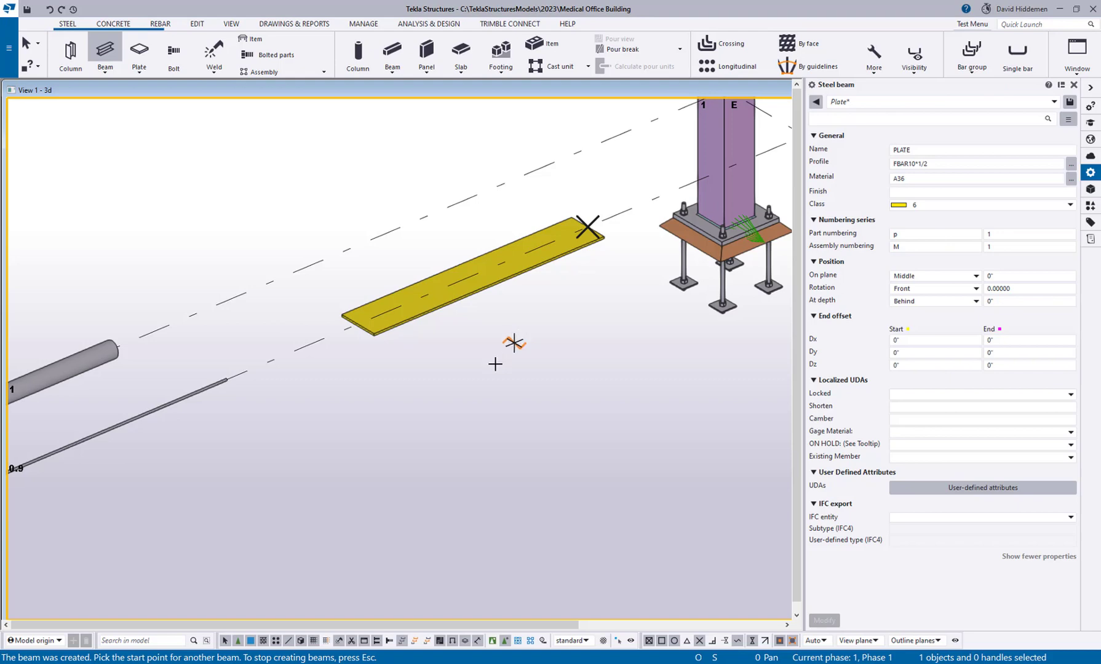
right_click(499, 353)
click(514, 361)
Close the Properties panel and inspect the CB162X71 beam, rod and FBAR10*1/2 plate in the frame
scroll(500, 373, down, 2)
scroll(500, 373, down, 3)
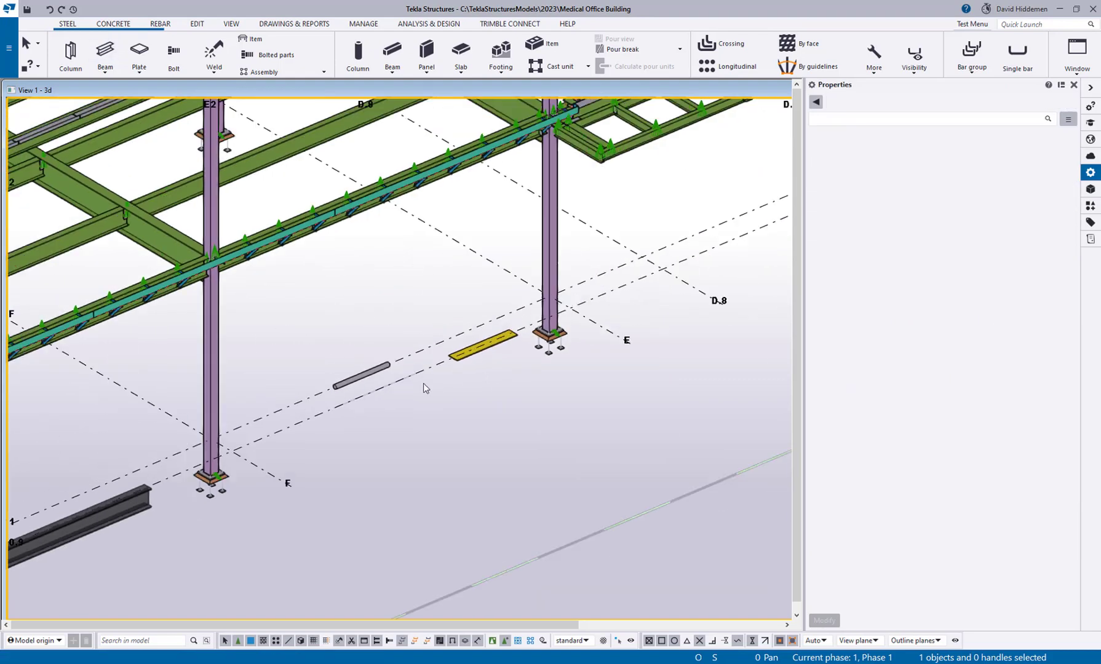
middle_drag(423, 386, 447, 324)
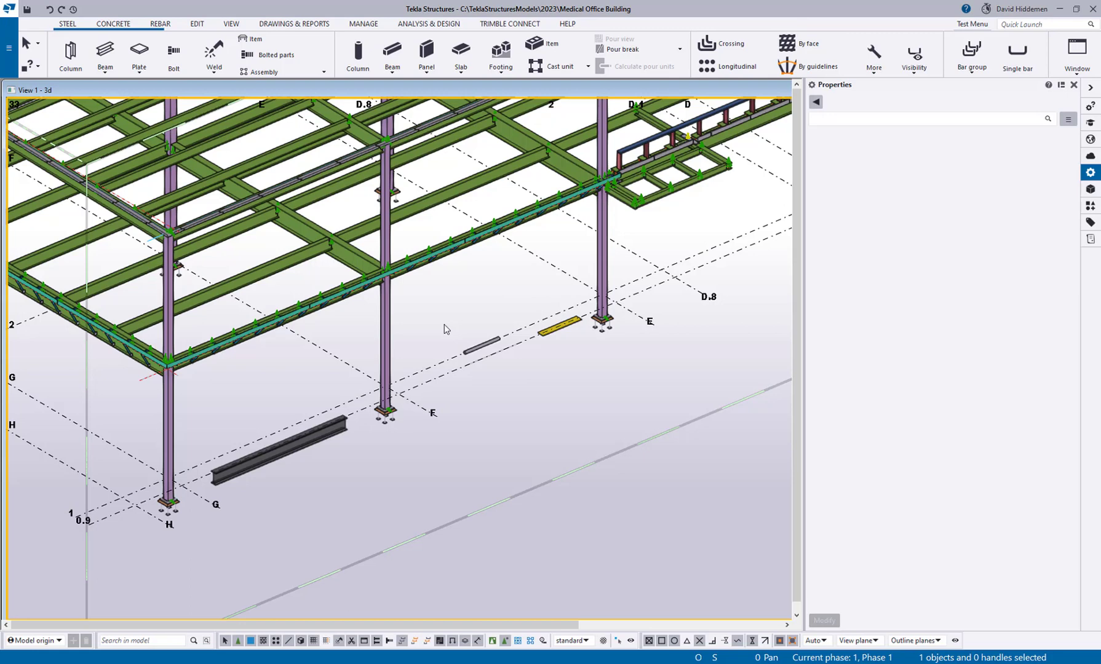
click(1073, 85)
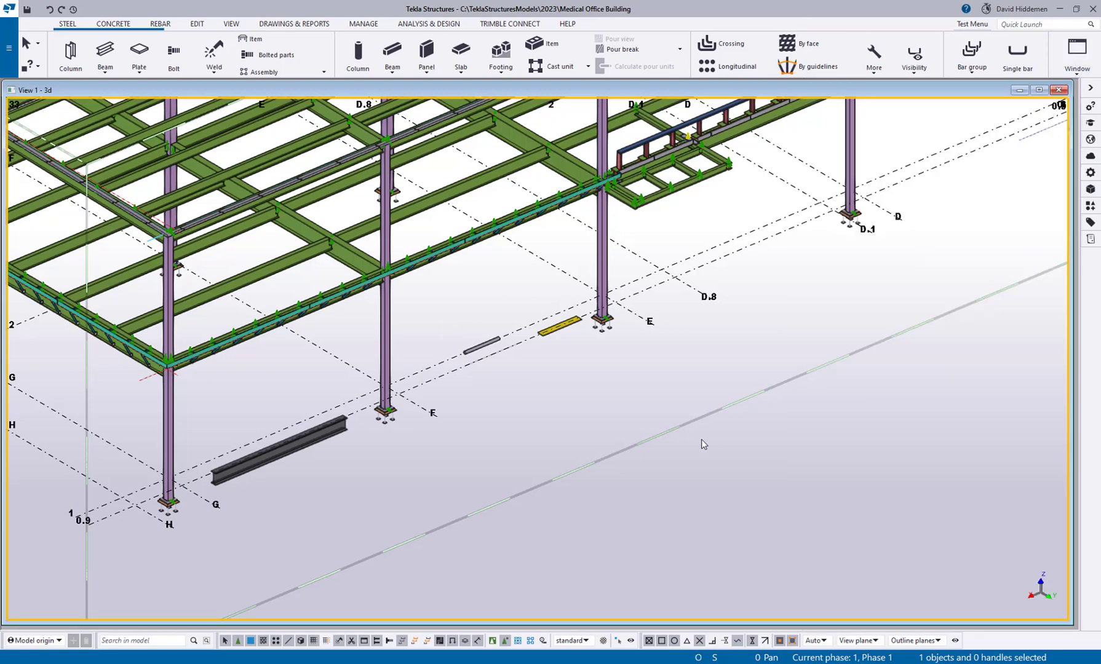
scroll(669, 389, up, 2)
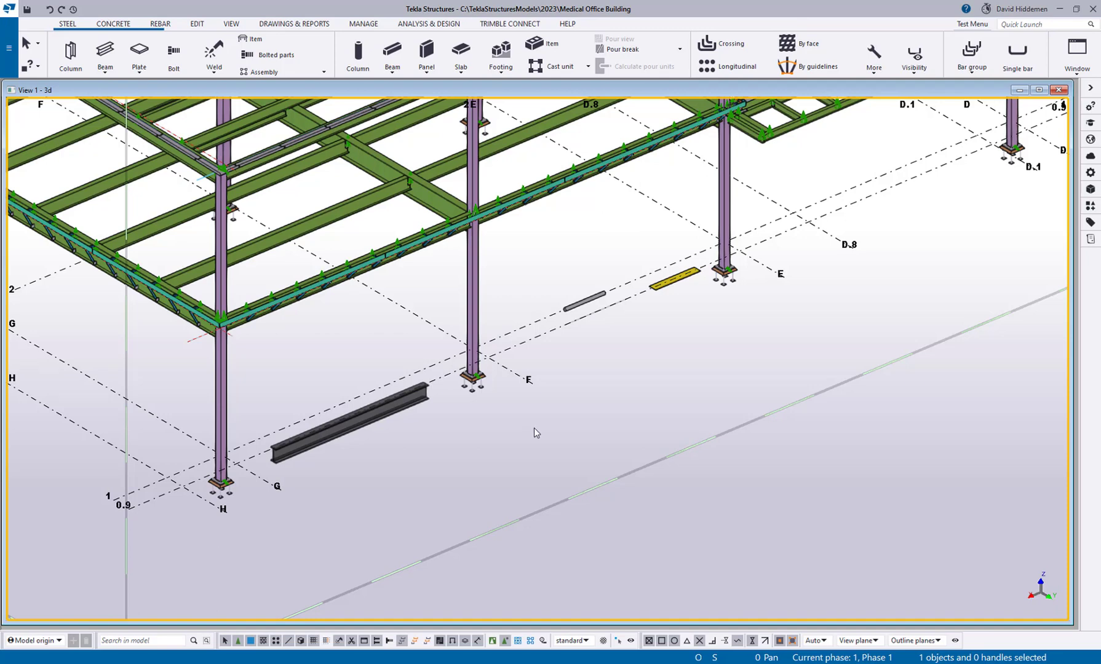
scroll(326, 428, up, 10)
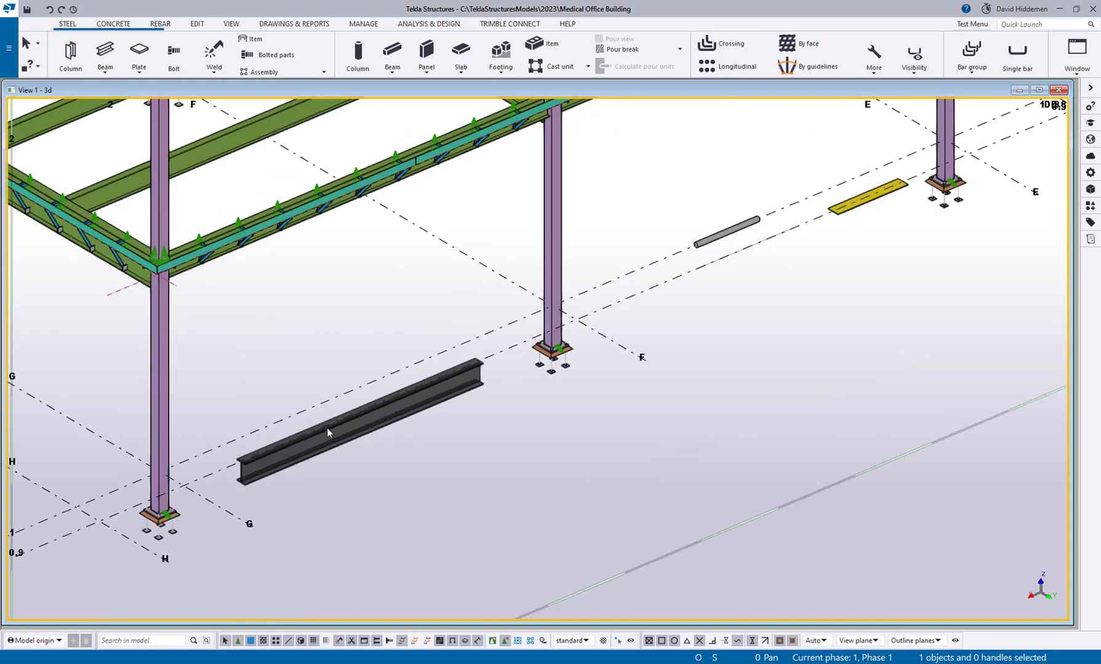
scroll(447, 447, down, 10)
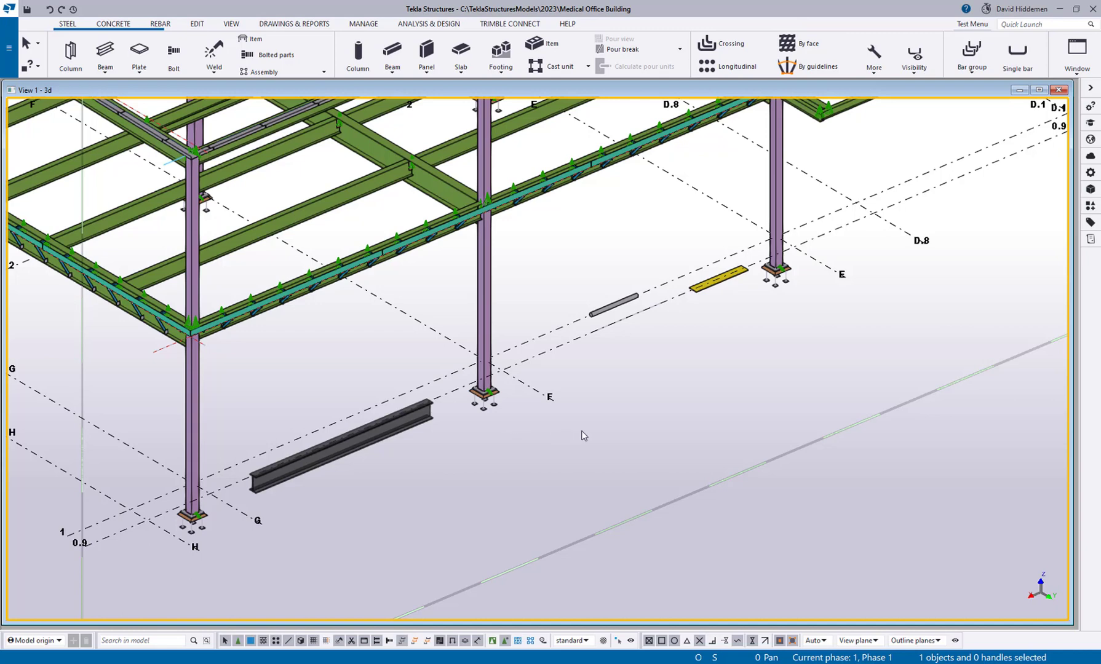
middle_drag(583, 434, 619, 411)
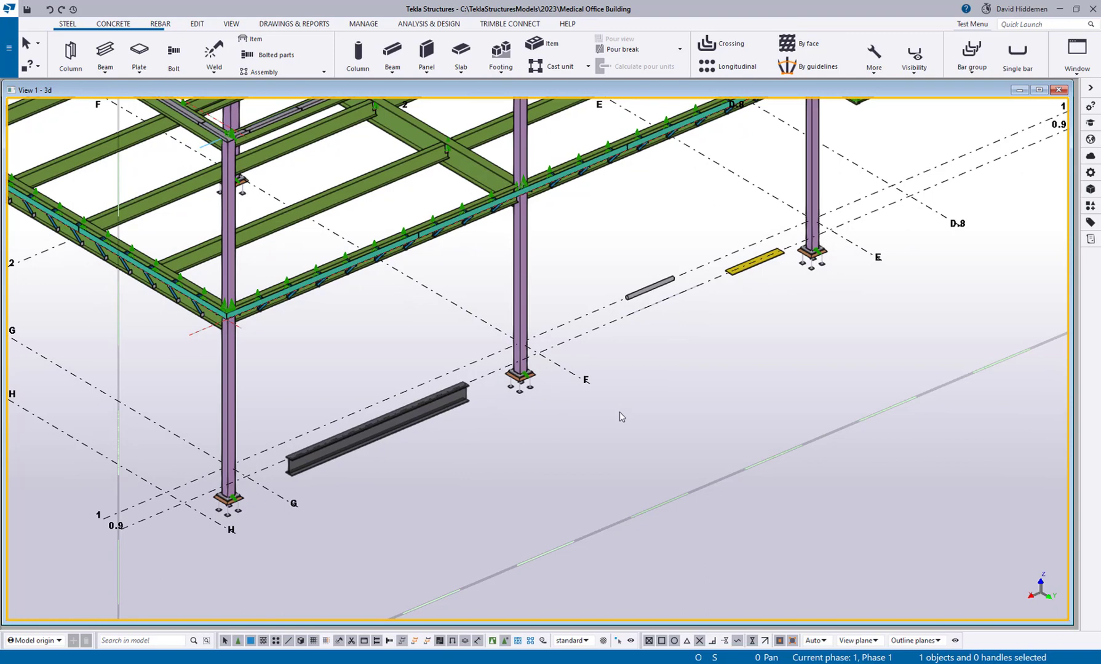